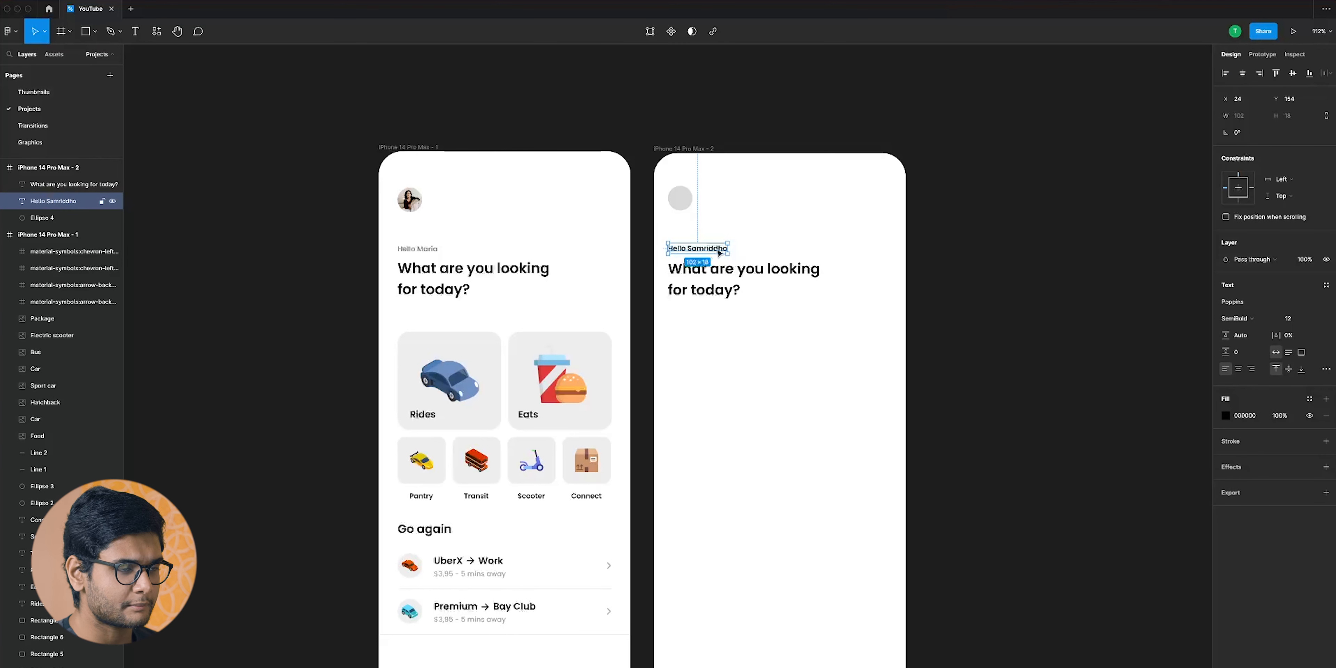
Recolour the greeting text on the second phone screen with the grey sampled from the first screen's greeting
key(i)
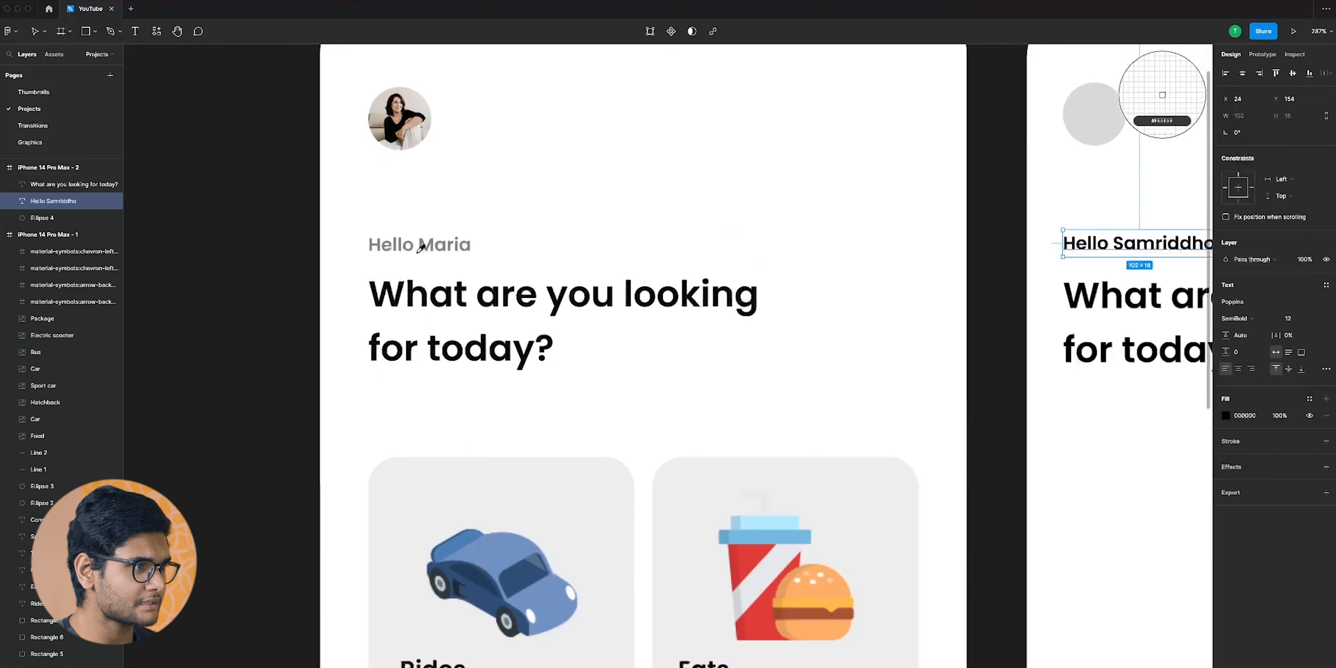
scroll(445, 237, up, 5)
click(421, 243)
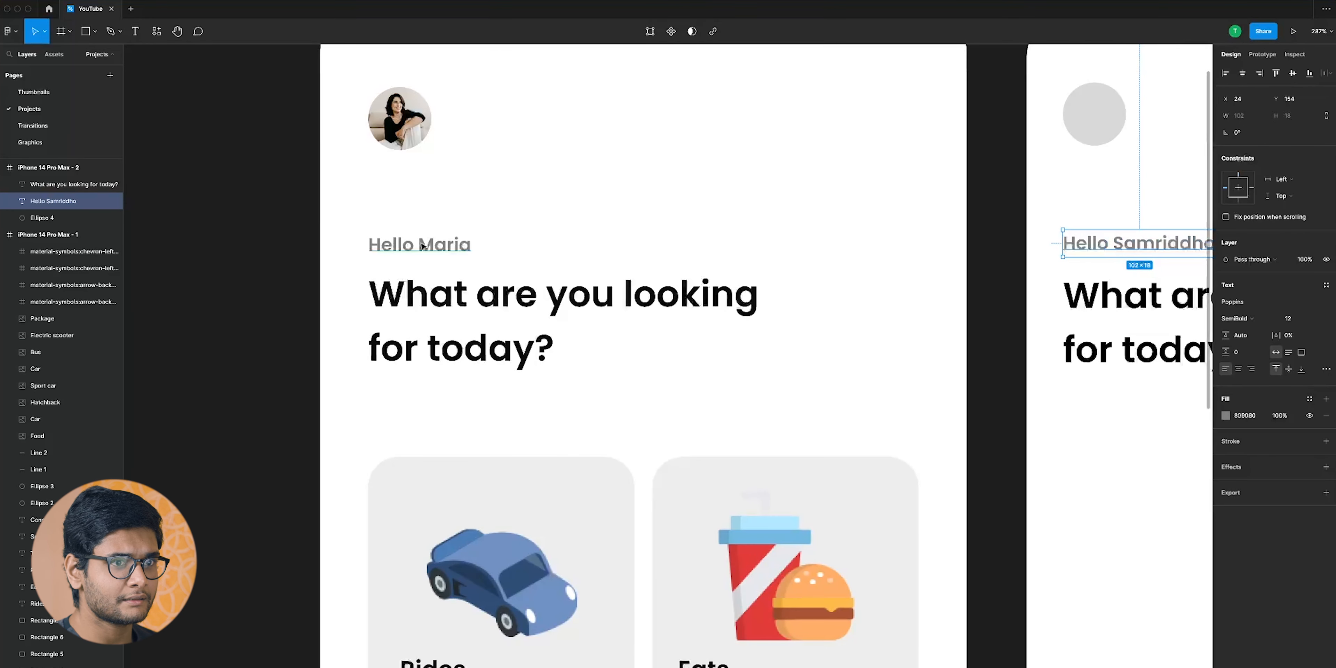
scroll(728, 250, down, 5)
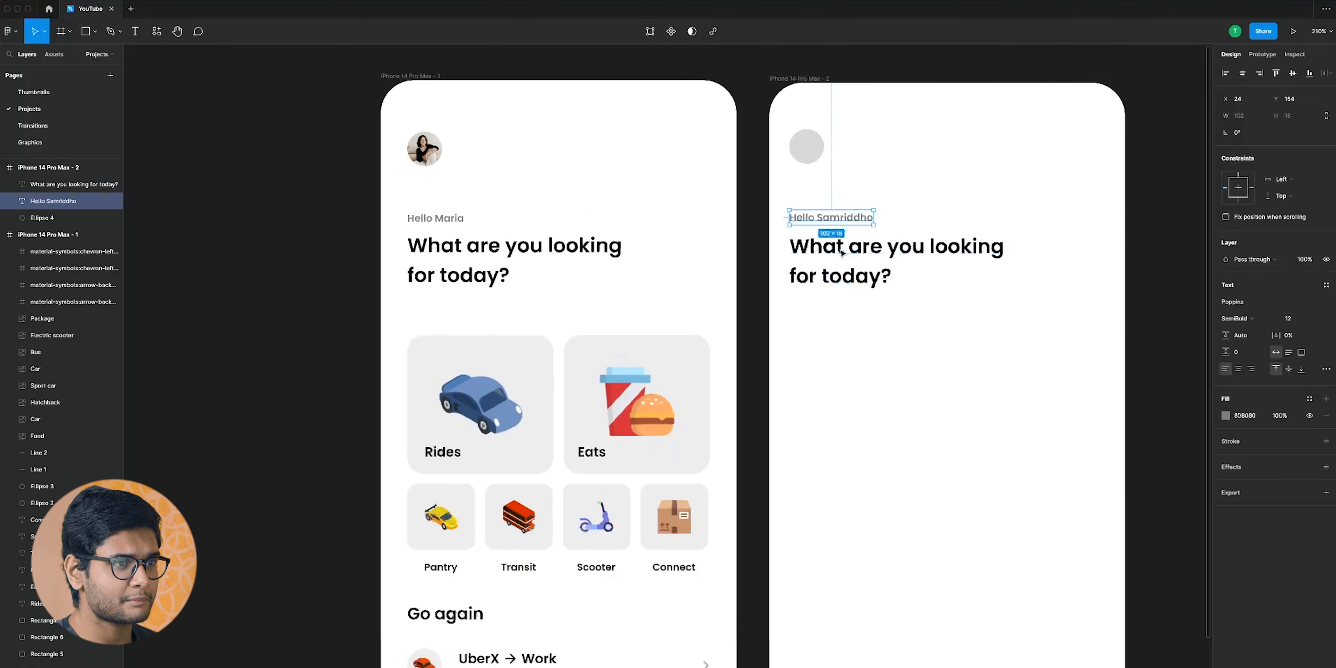
scroll(871, 156, down, 2)
click(874, 184)
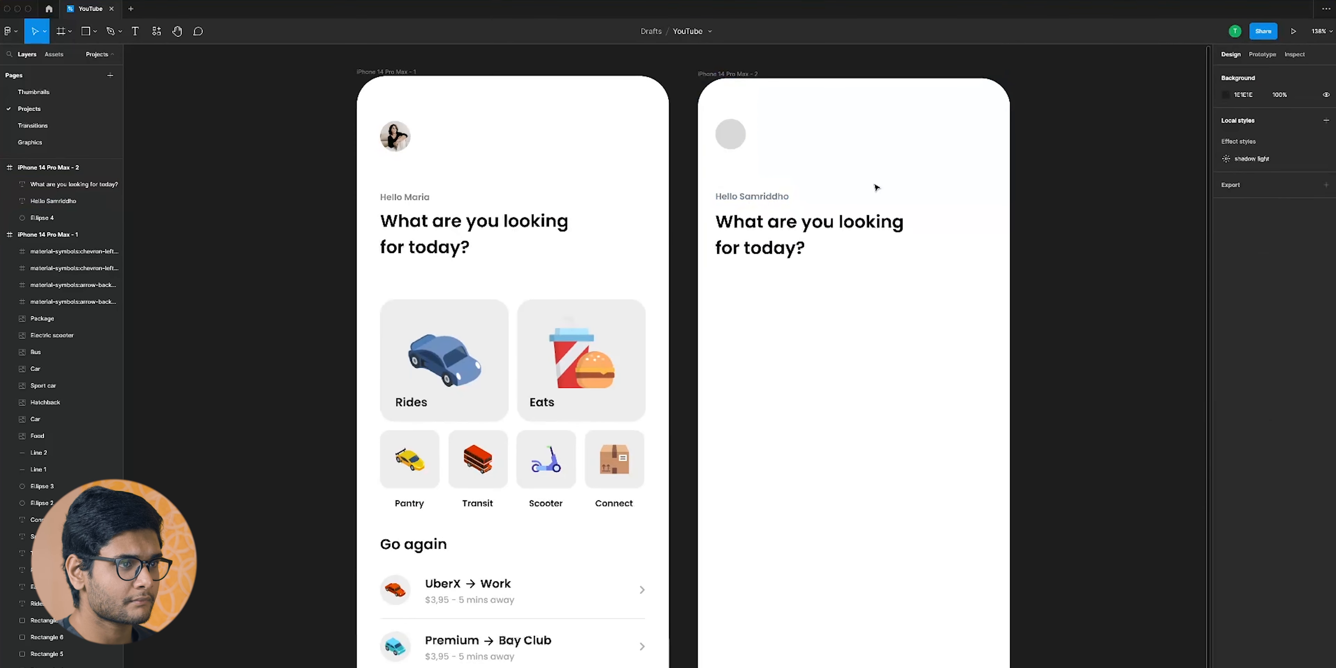
Draw a 168 × 168 square beneath the heading on the second screen and place it at X 24, Y 308
scroll(875, 187, down, 2)
drag(875, 187, 864, 191)
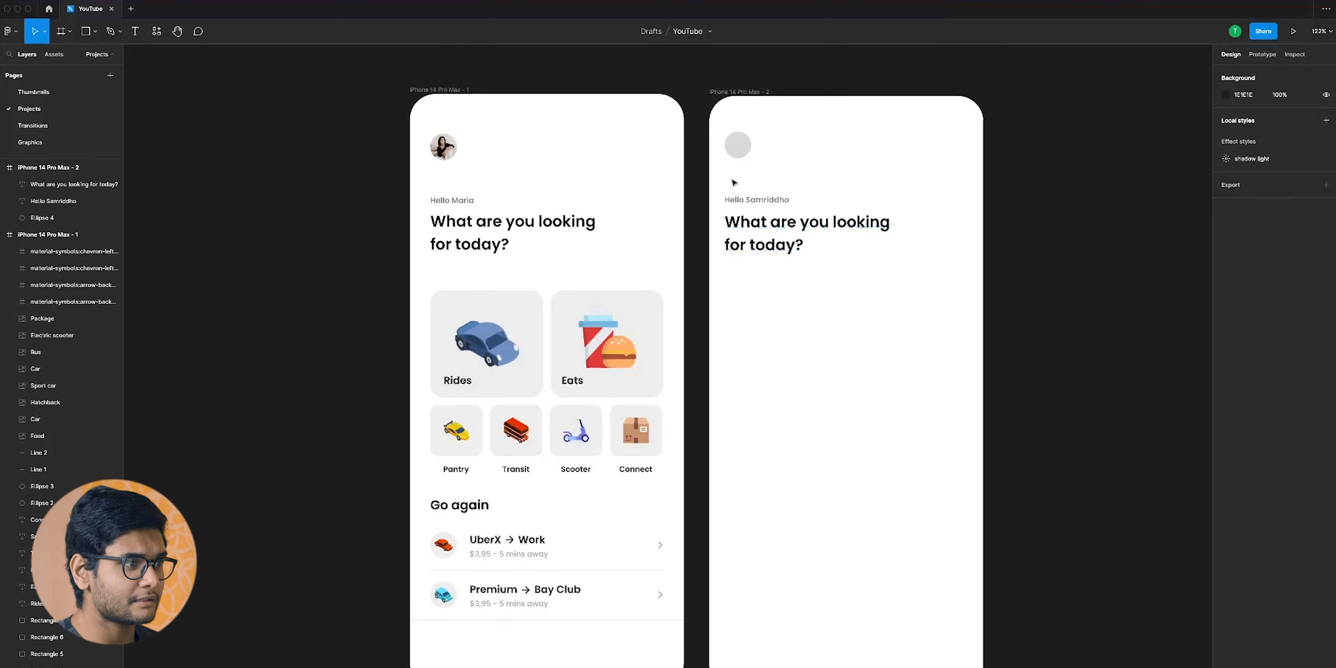
scroll(784, 186, right, 1)
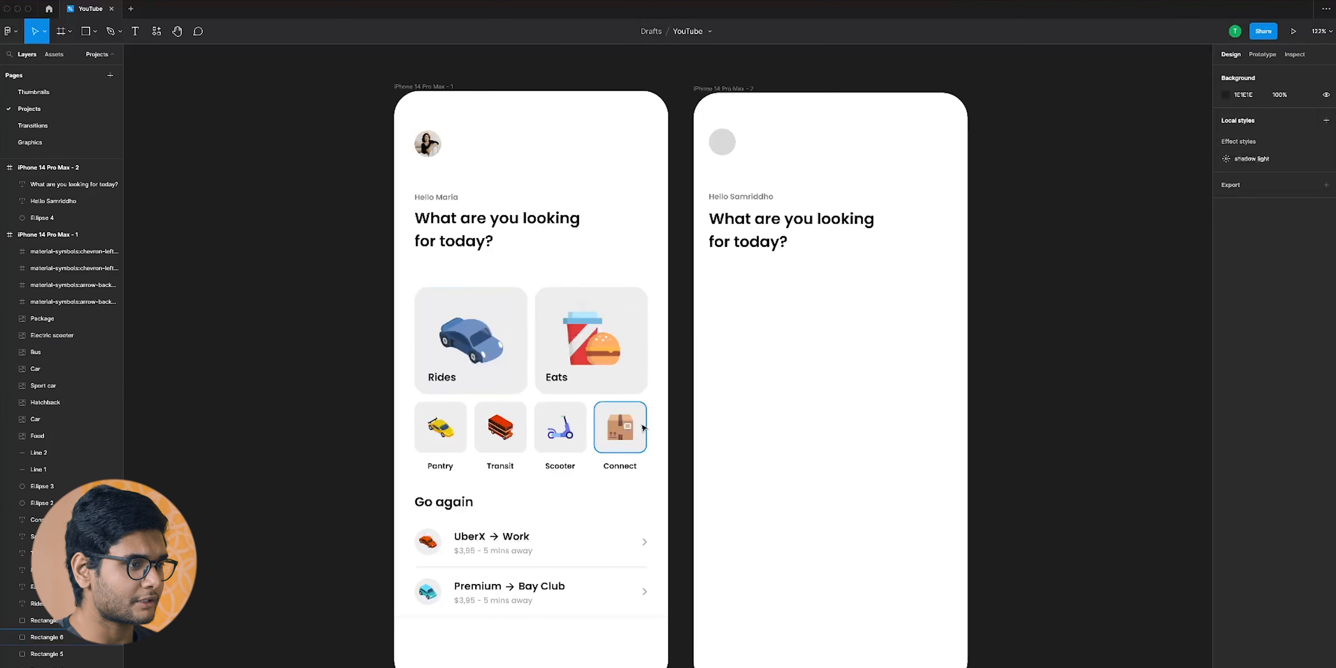
scroll(598, 262, right, 1)
scroll(598, 262, right, 1)
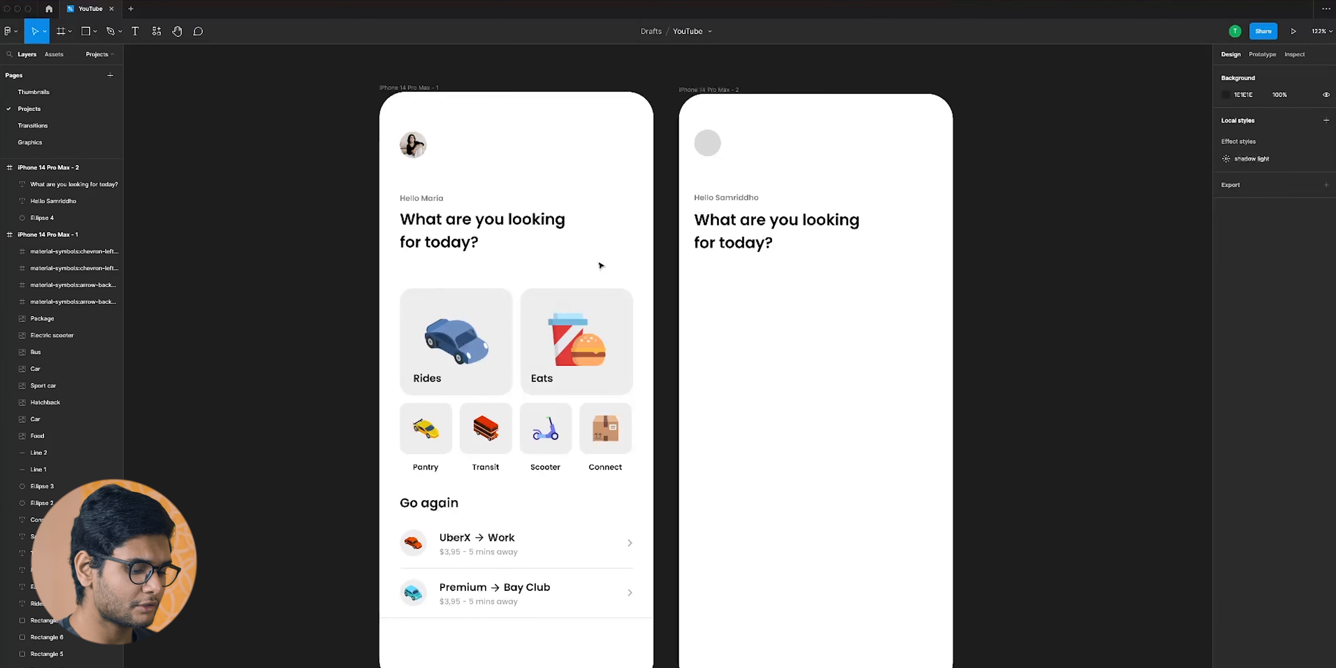
key(r)
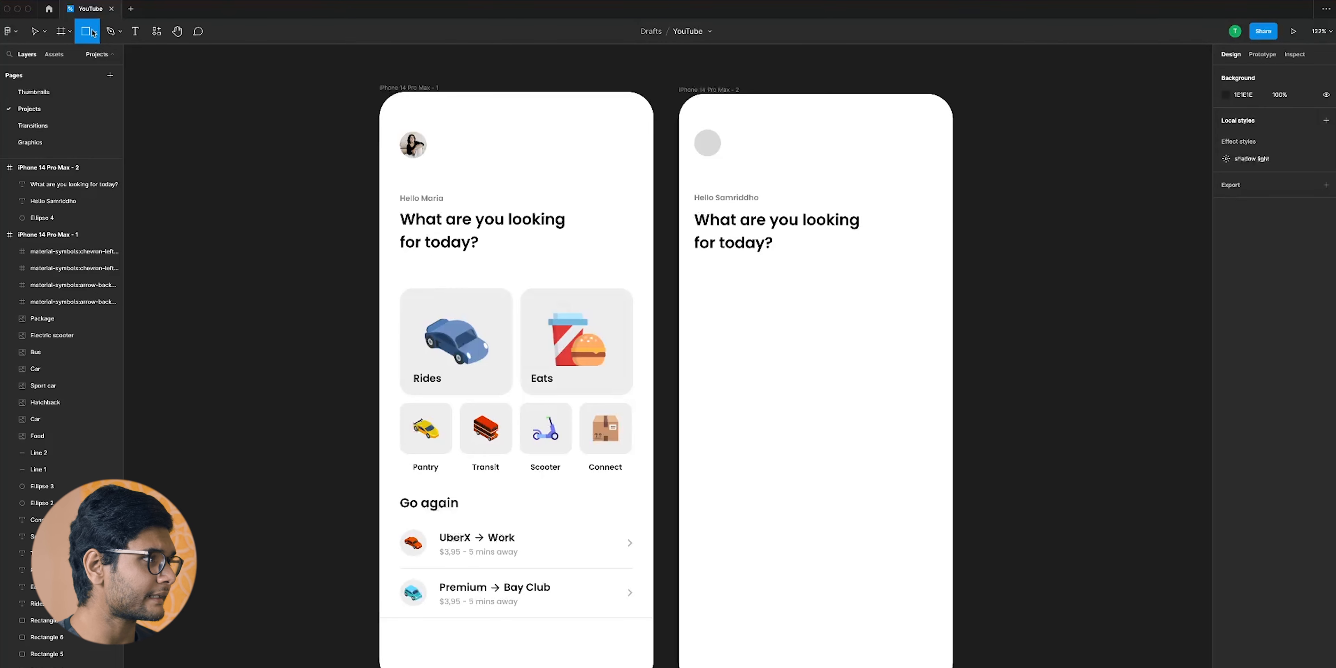
drag(700, 287, 807, 388)
drag(757, 335, 750, 341)
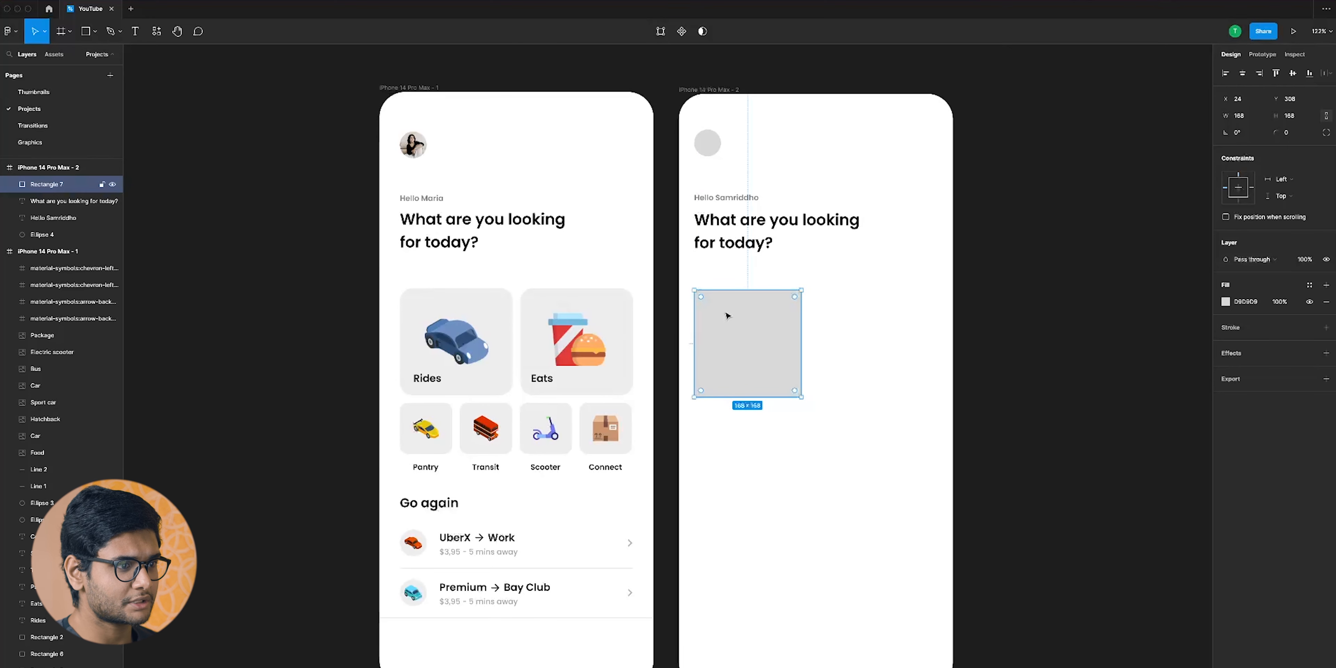
Duplicate the square beside the original at X 204, leaving a 12 px gap between them
key(alt)
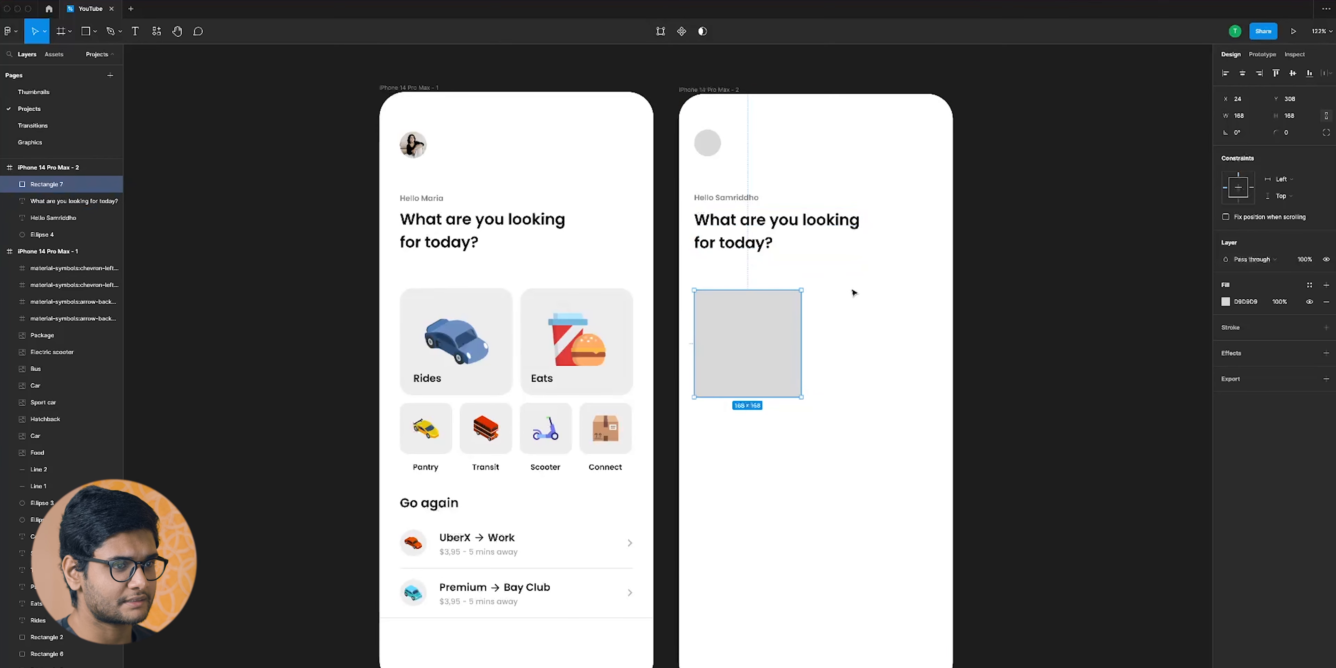
click(827, 303)
drag(757, 330, 871, 333)
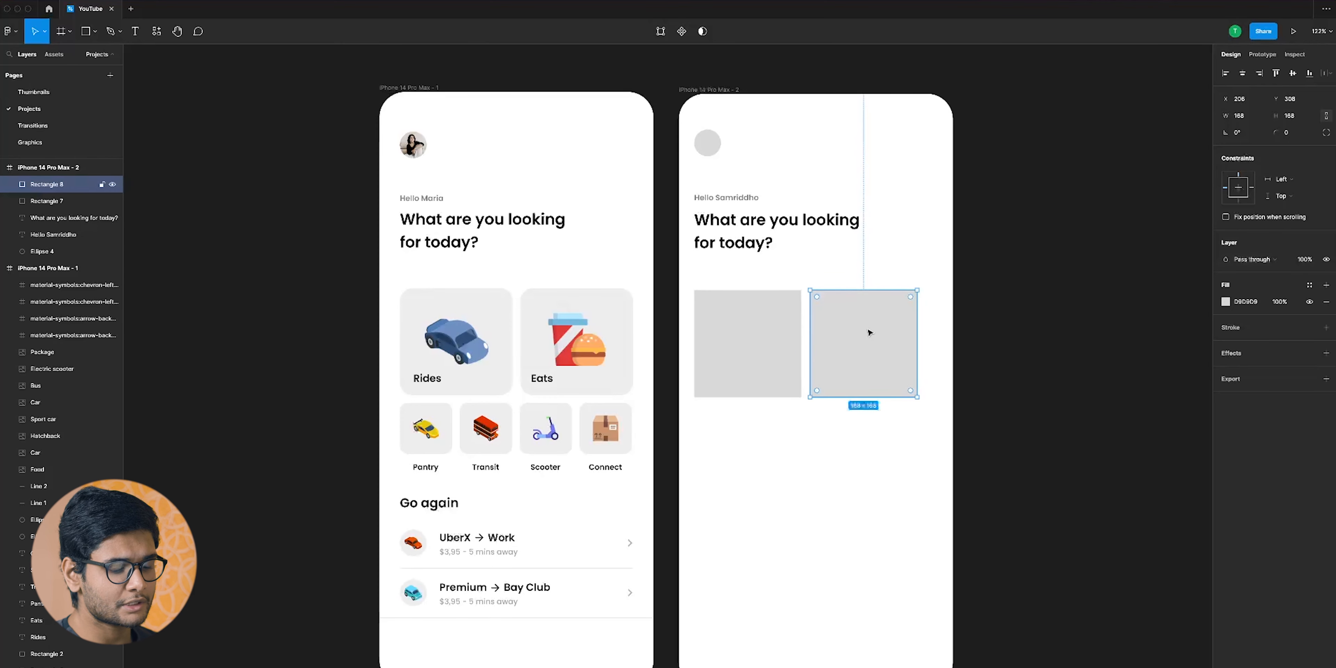
key(Left)
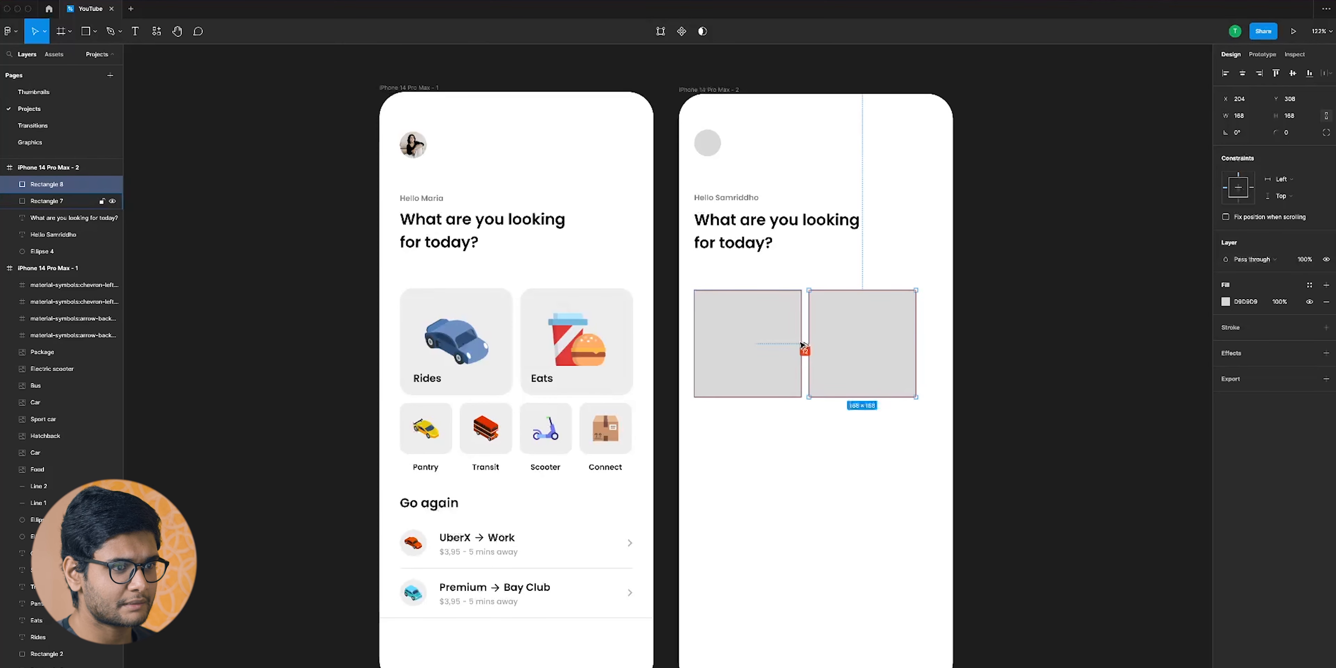
Enlarge both squares together to 184 × 184 each so the pair spans 382 px between the screen margins
drag(739, 433, 868, 332)
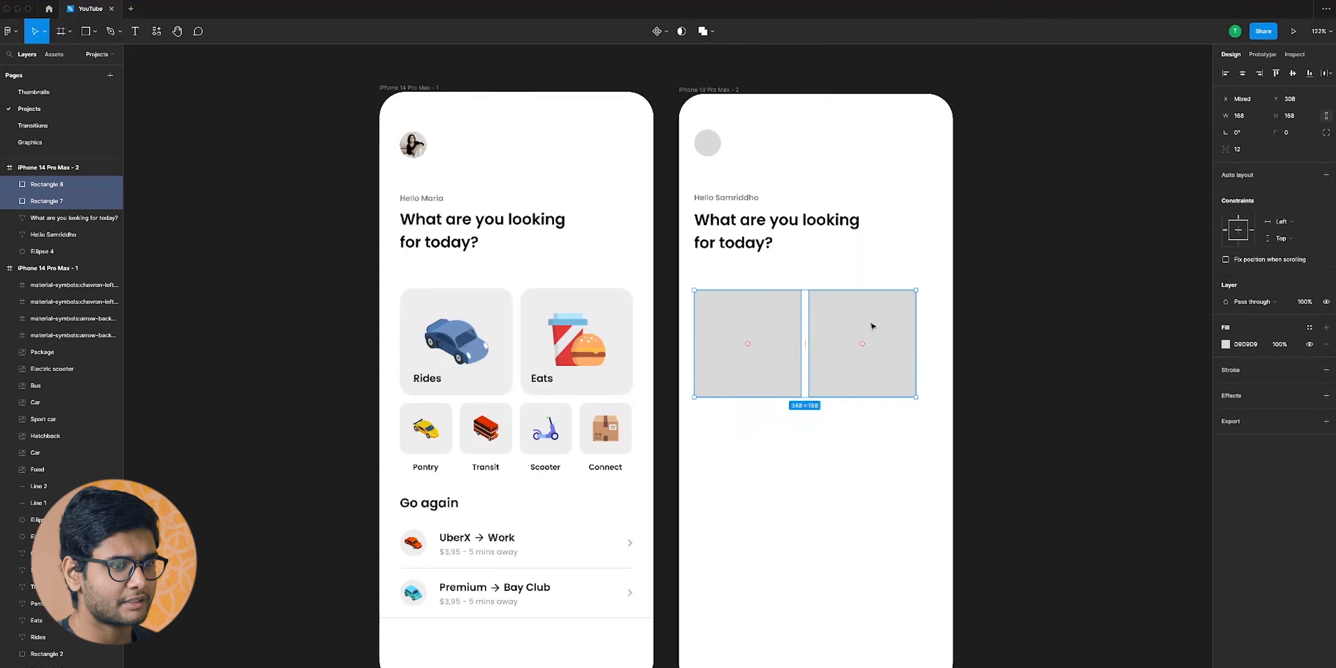
drag(918, 332, 935, 331)
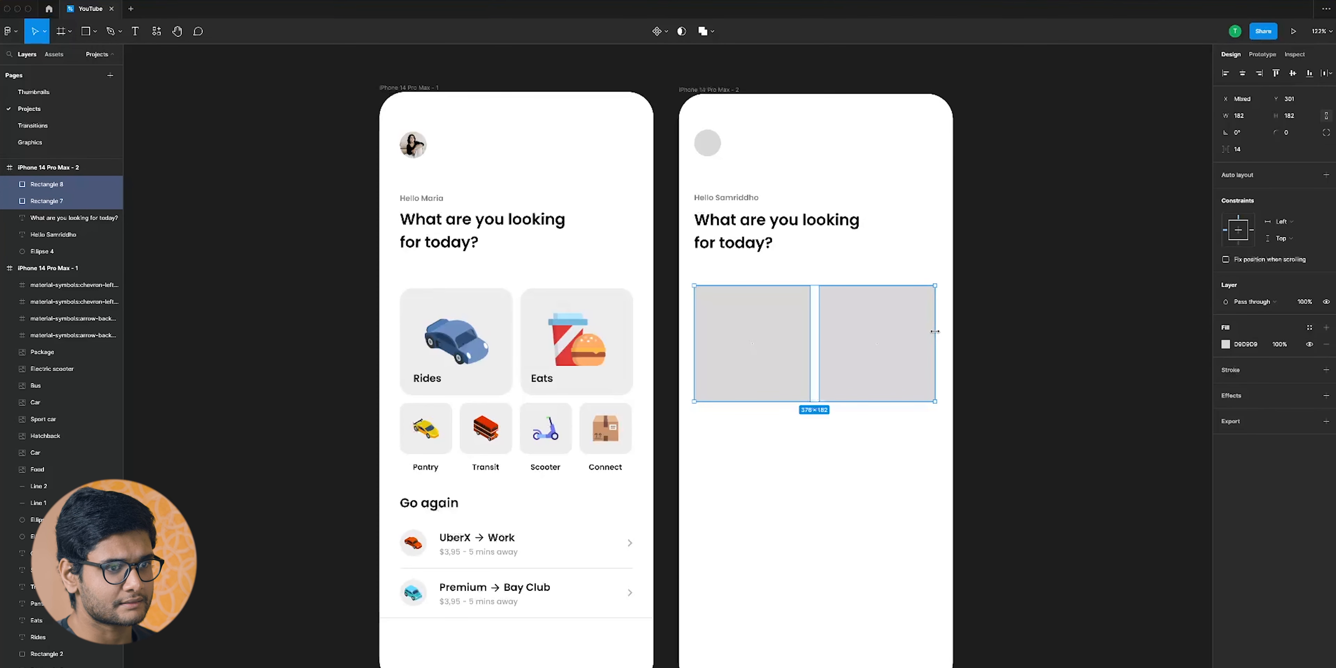
key(alt)
drag(935, 332, 937, 331)
key(alt)
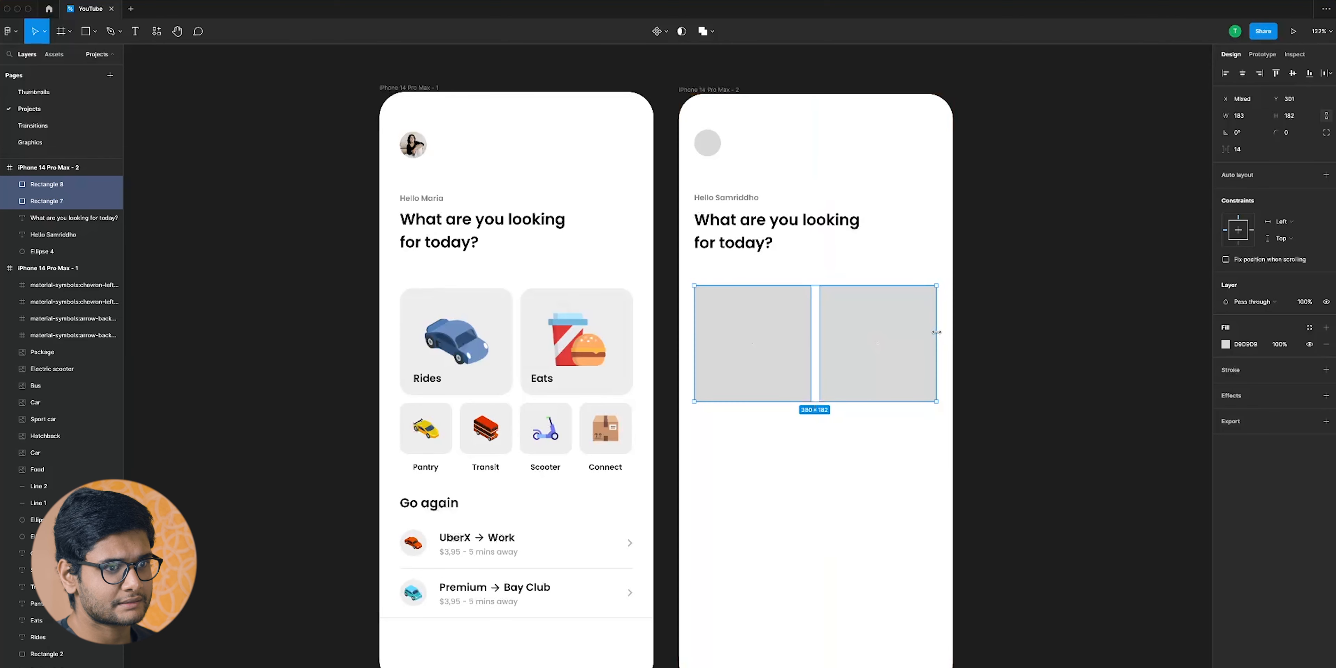
drag(937, 332, 939, 333)
key(alt)
scroll(946, 334, up, 5)
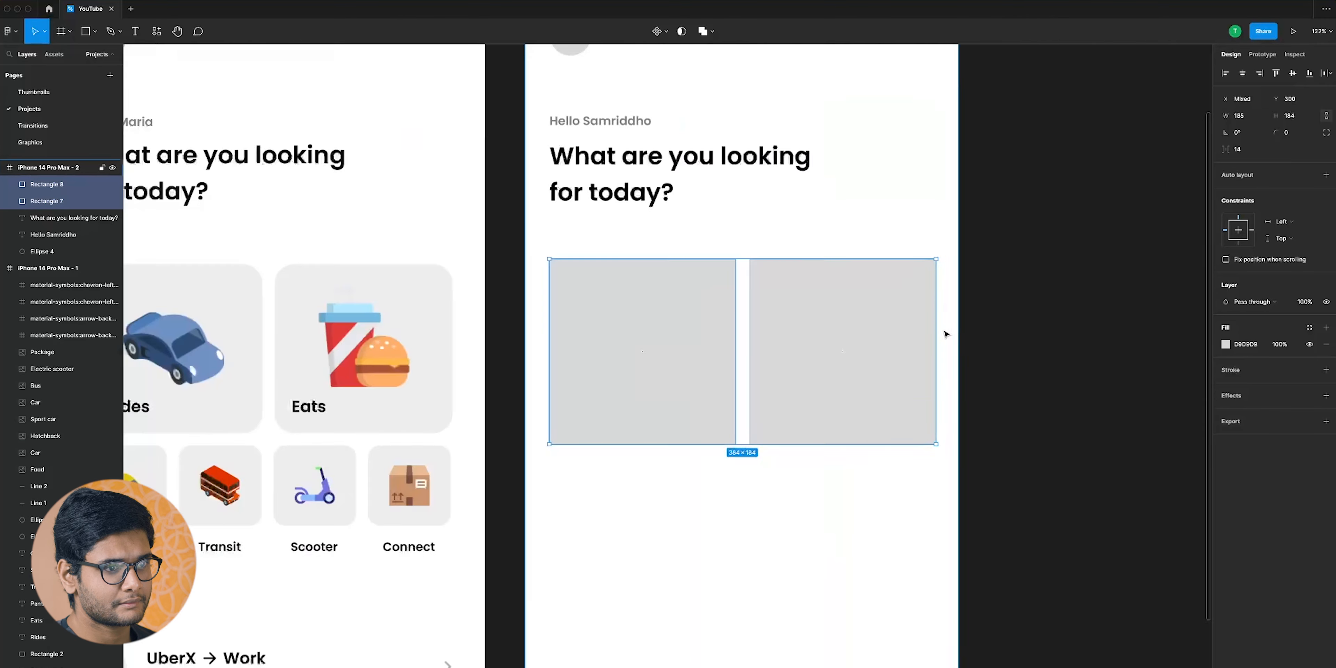
scroll(946, 335, up, 10)
drag(904, 327, 893, 330)
scroll(892, 328, down, 8)
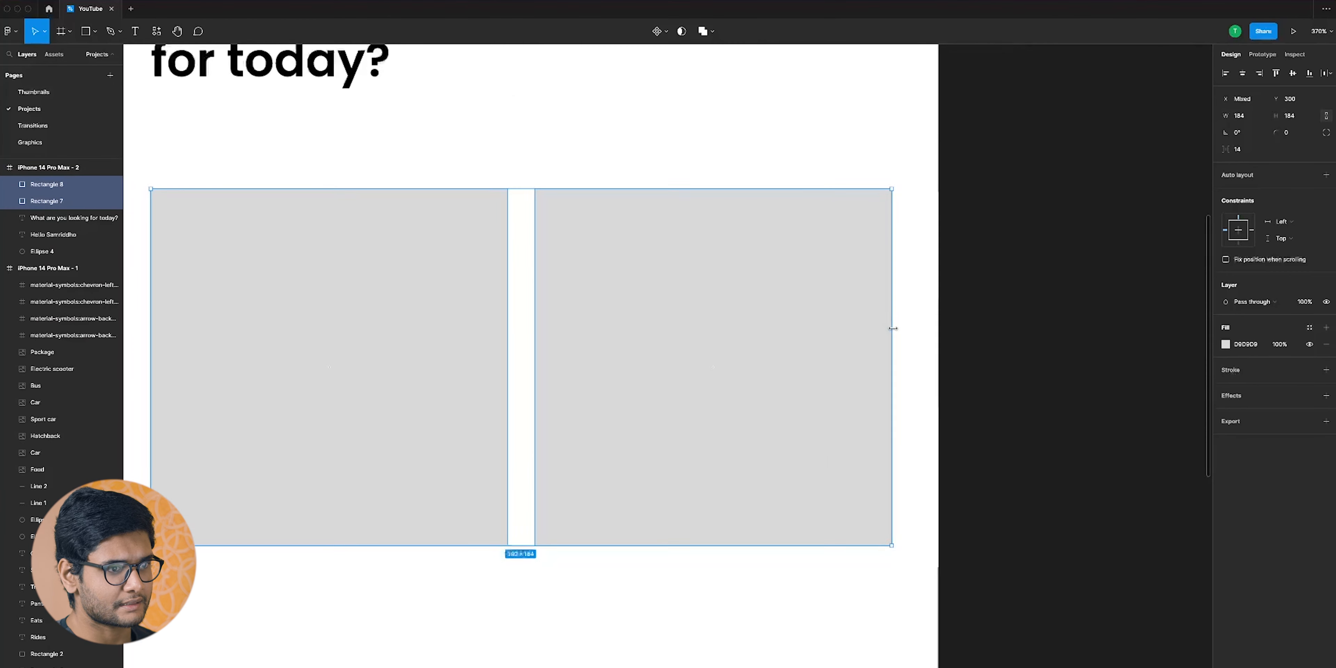
scroll(893, 328, left, 4)
drag(985, 325, 878, 314)
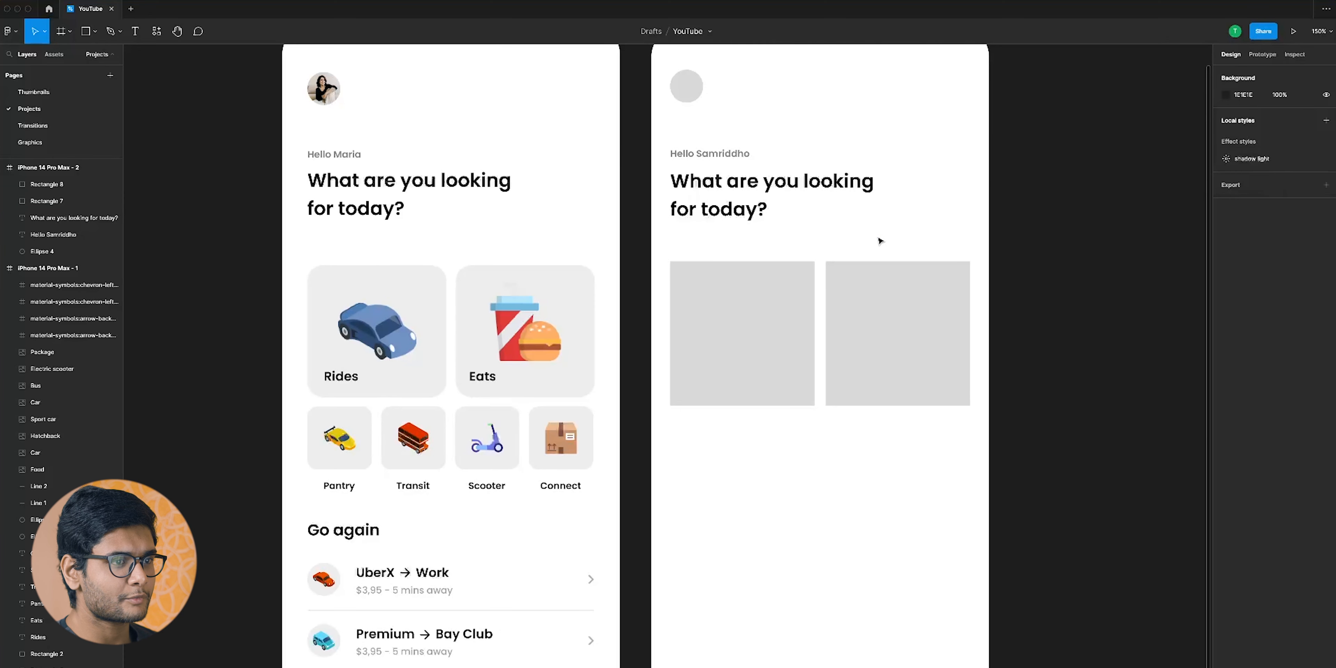
Round the corners of both large squares, trying a radius of 36 and settling on 24
scroll(874, 250, up, 1)
drag(864, 312, 875, 320)
click(783, 322)
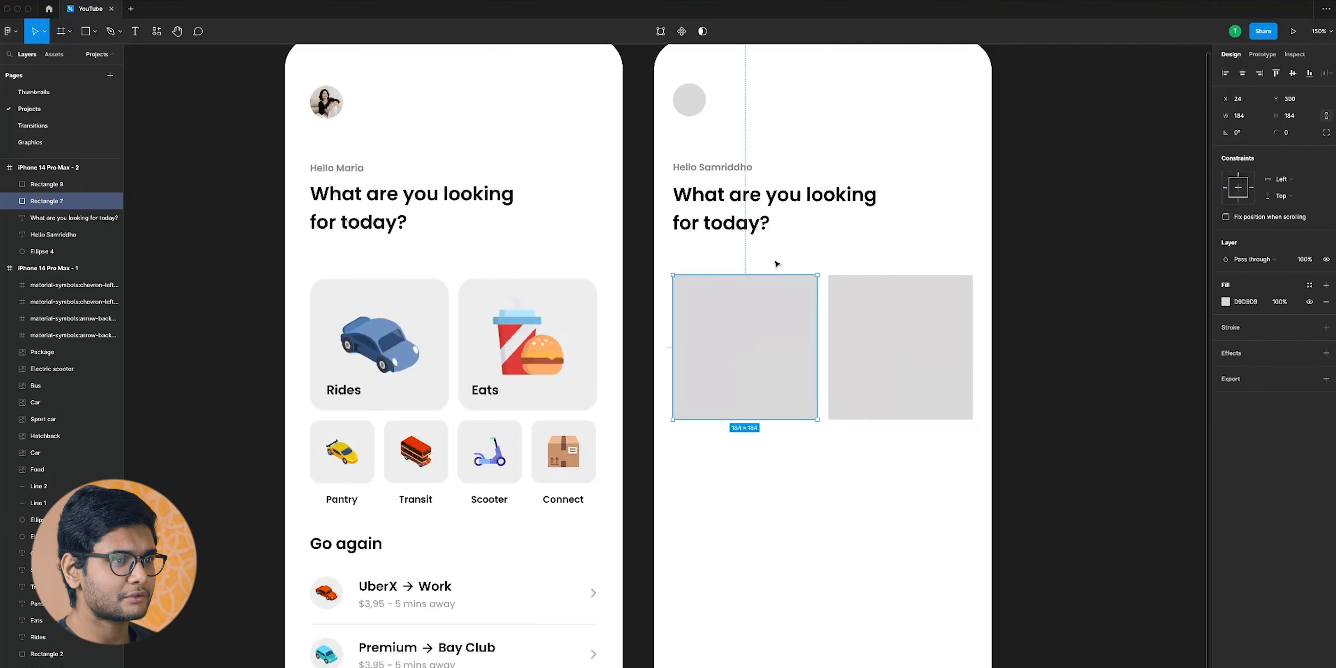
drag(759, 251, 831, 313)
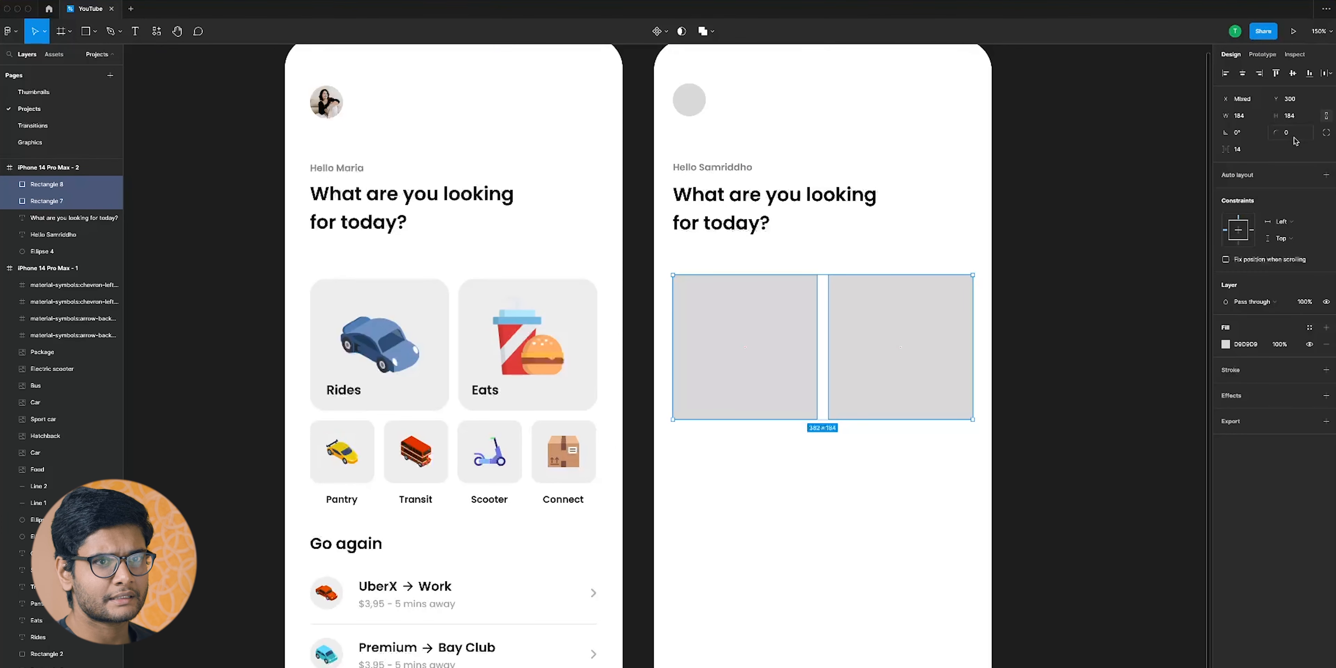
click(797, 252)
drag(736, 246, 917, 321)
text(36)
key(Return)
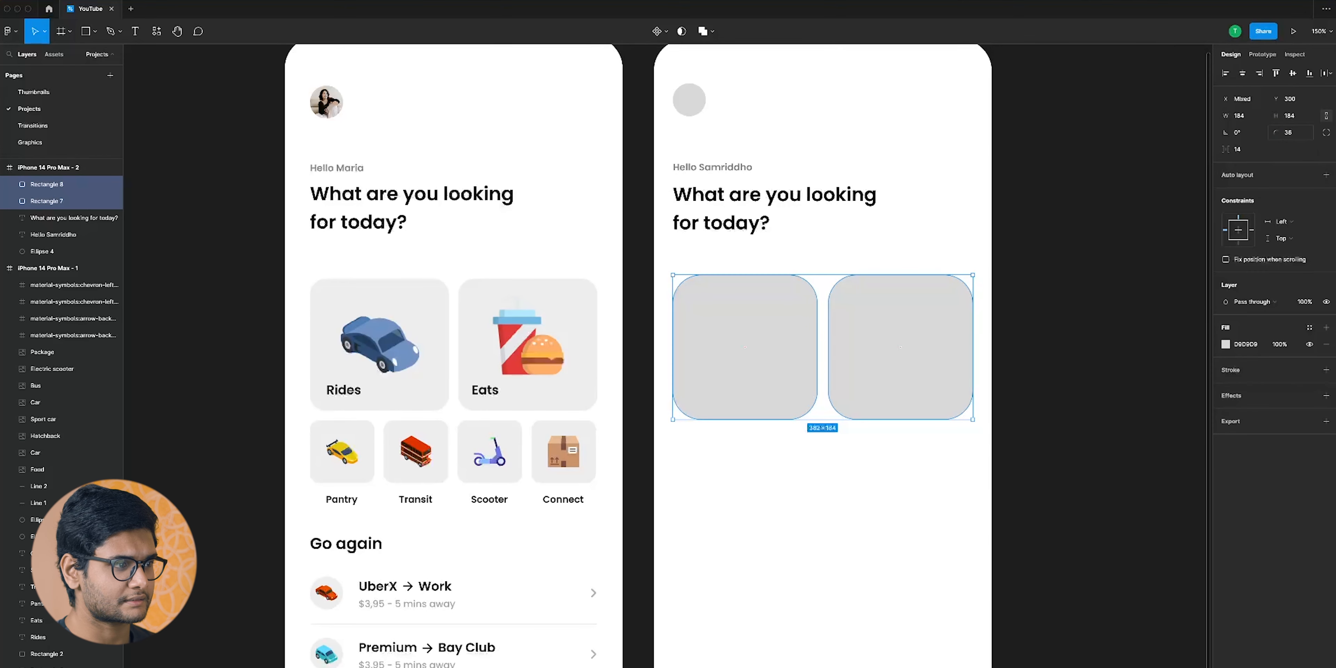
text(24)
key(Return)
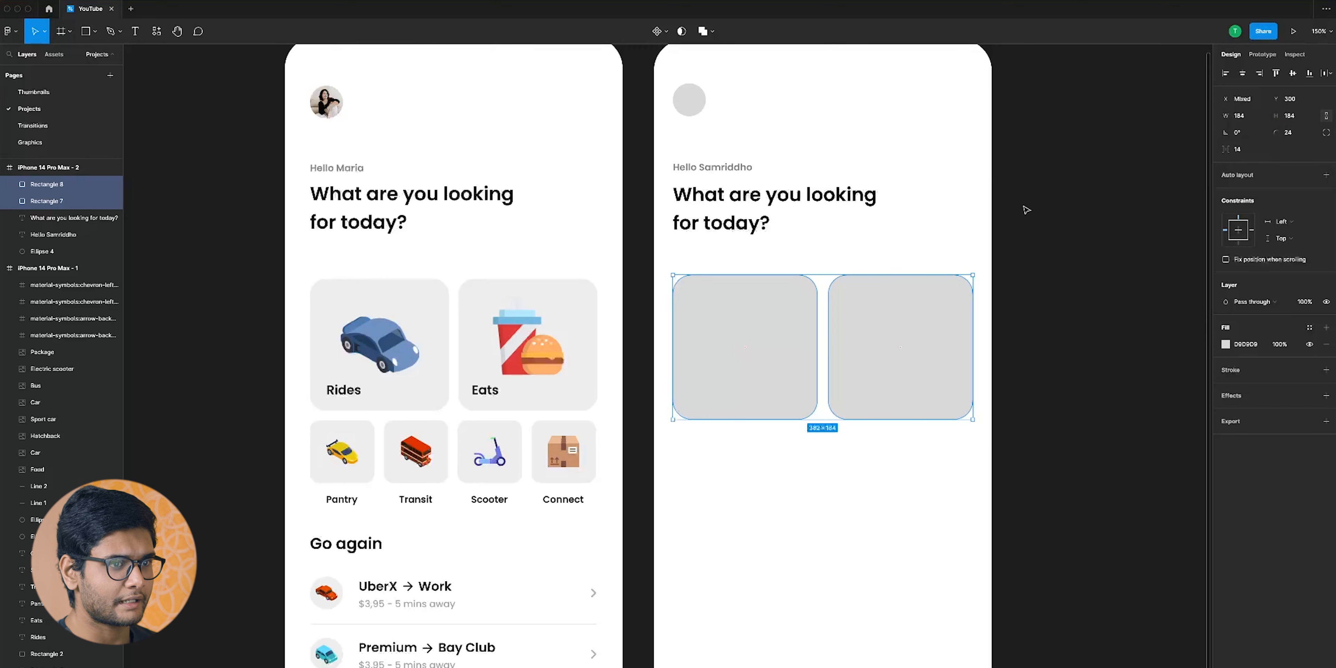
Duplicate the two large squares below the originals and scale the copies down to 70 × 70 each
click(936, 239)
drag(935, 238, 900, 197)
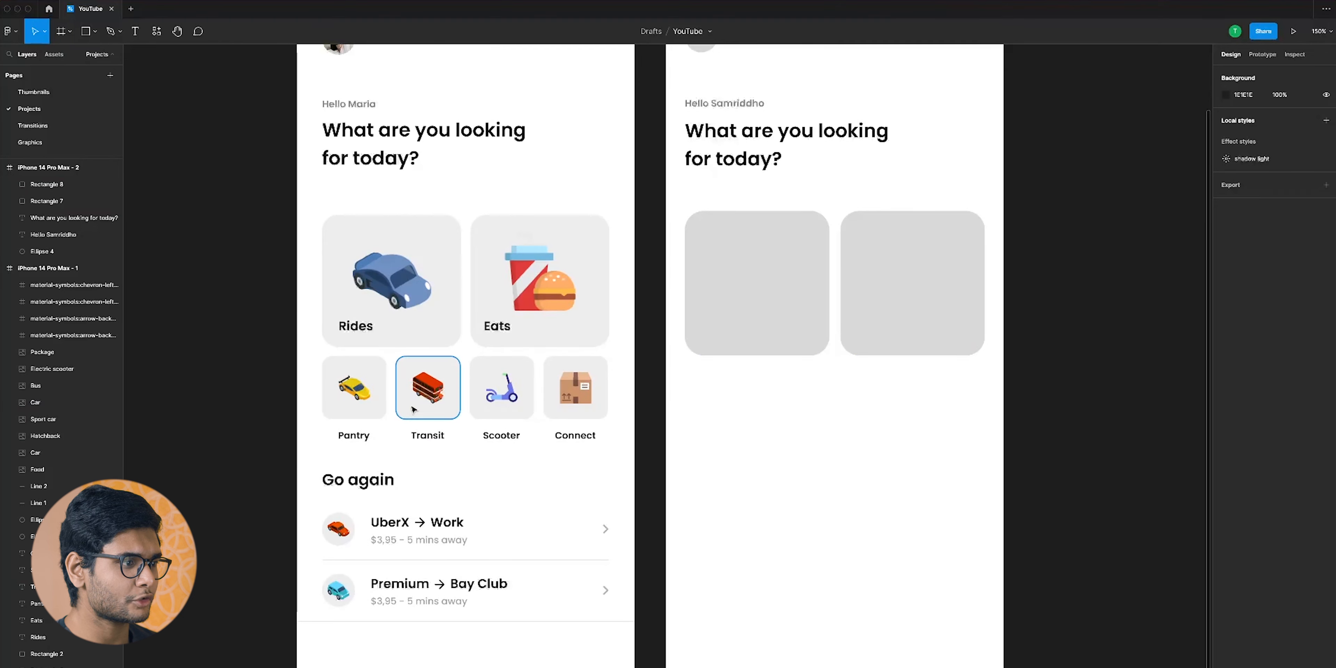
drag(750, 410, 759, 293)
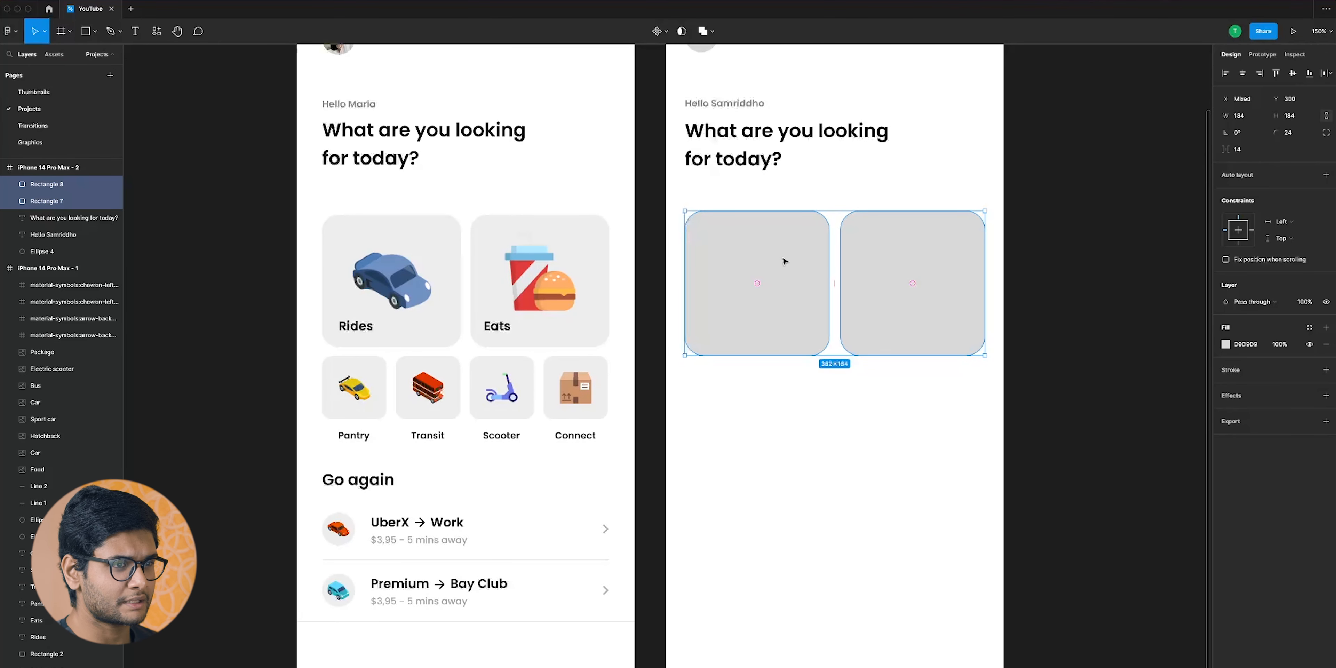
alt+drag(784, 260, 782, 413)
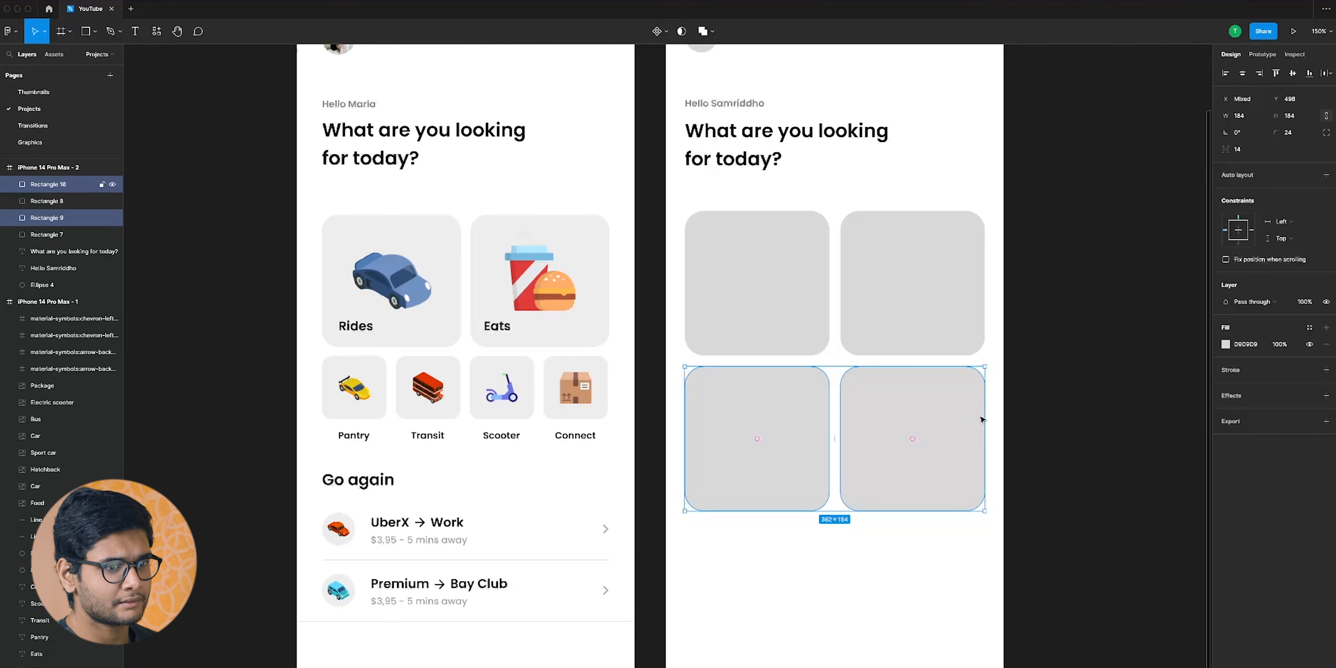
drag(761, 622, 798, 438)
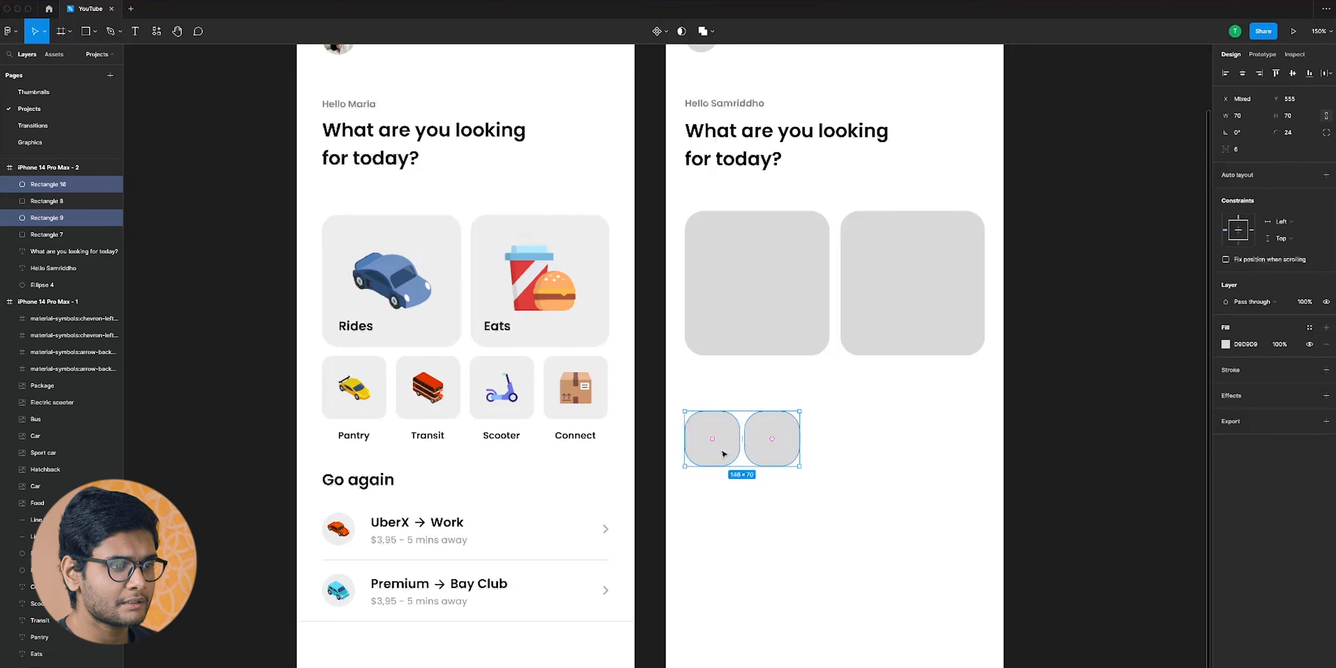
Duplicate the small pair alongside itself to make a row of four and set the row's spacing to 12
drag(725, 455, 843, 455)
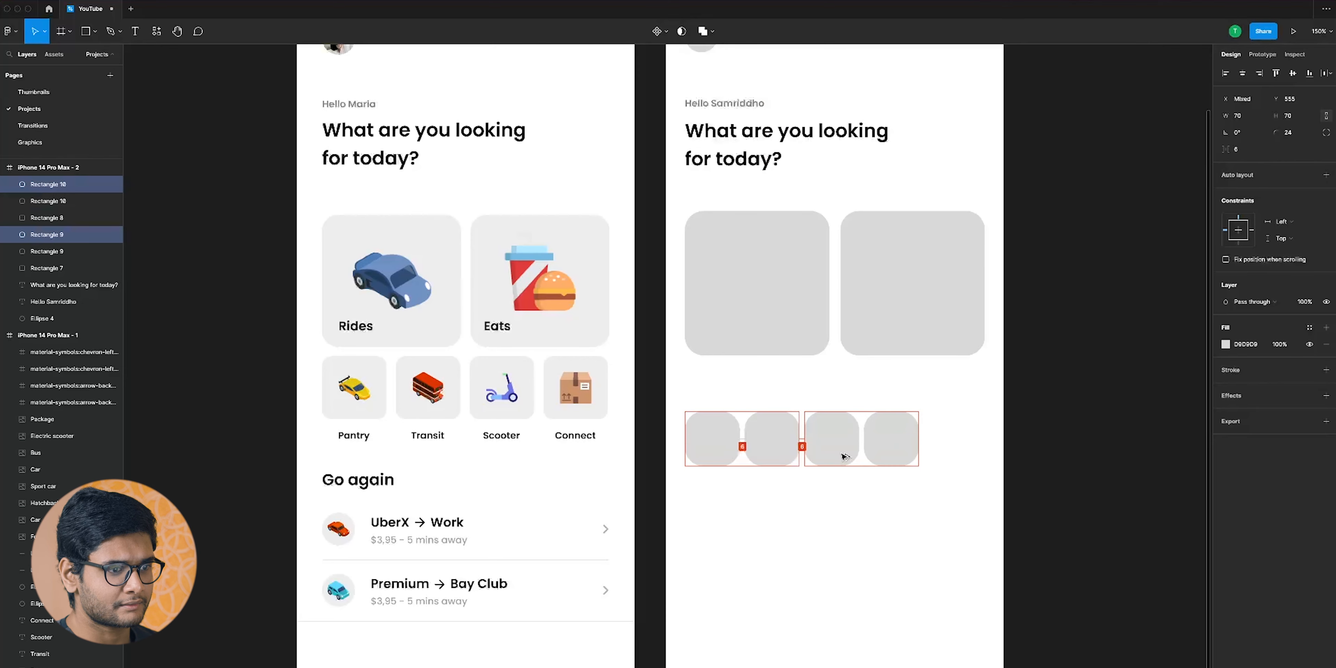
drag(676, 509, 925, 397)
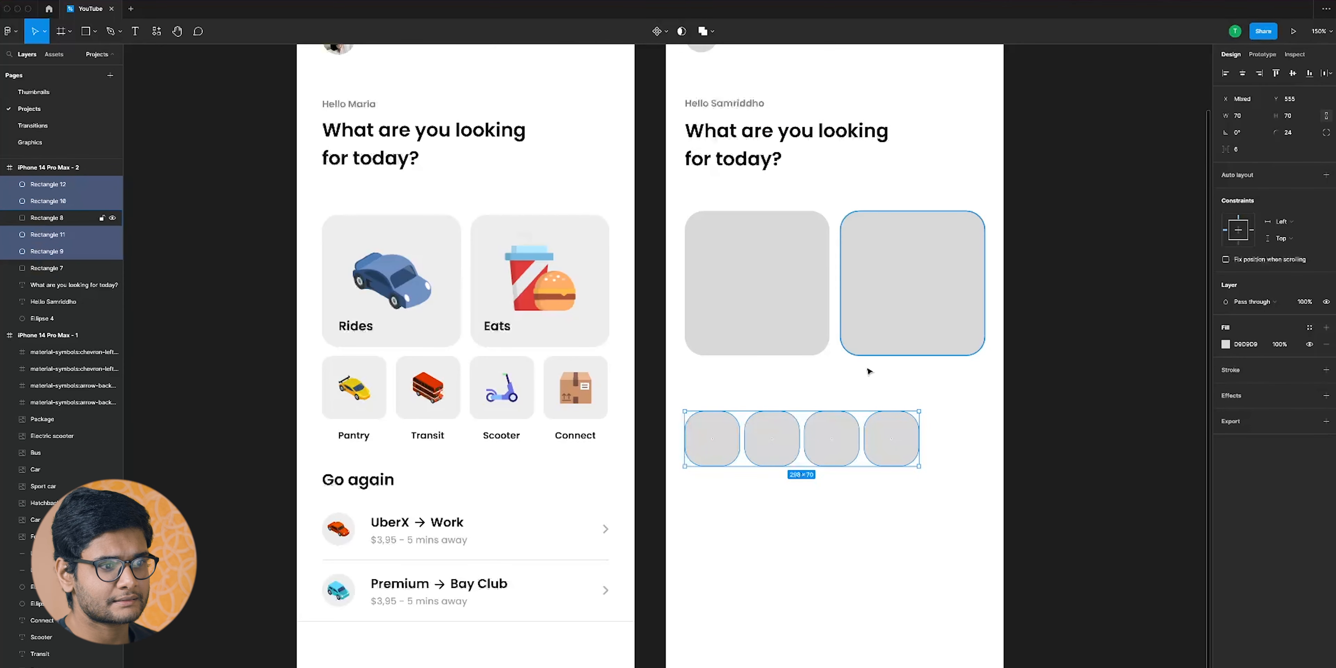
click(1236, 150)
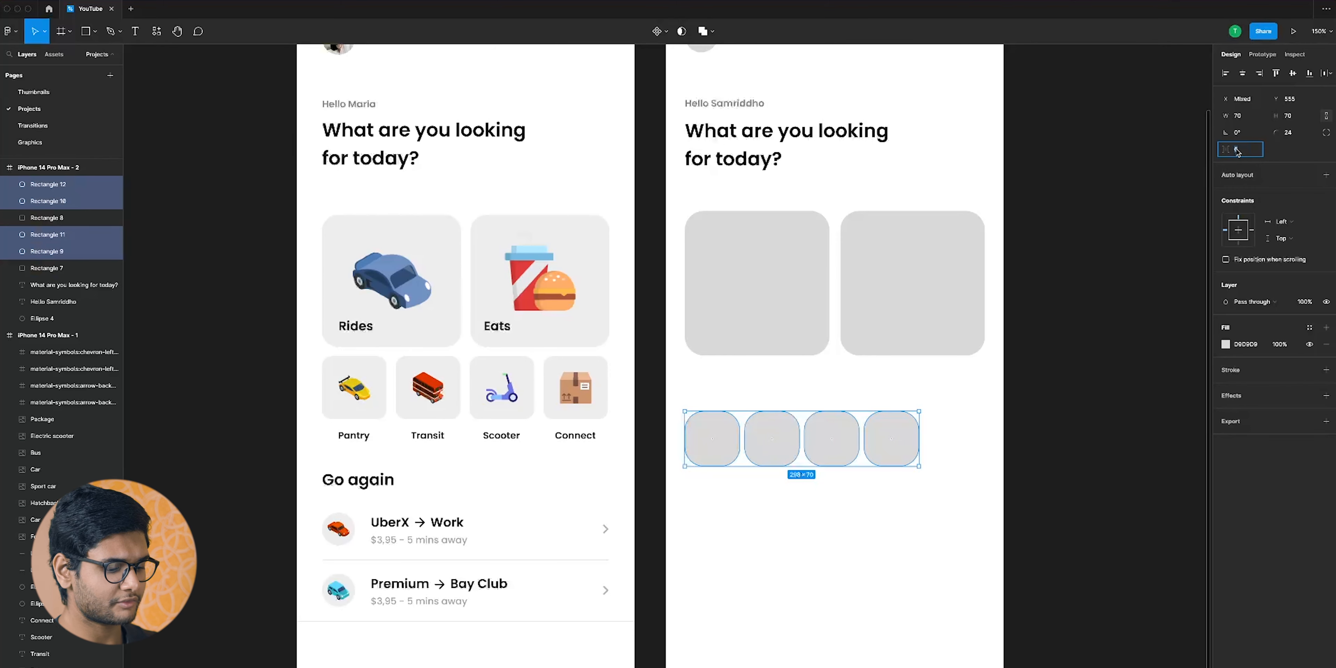
key(Return)
Set the corner radius of the four small squares to 12
click(1291, 136)
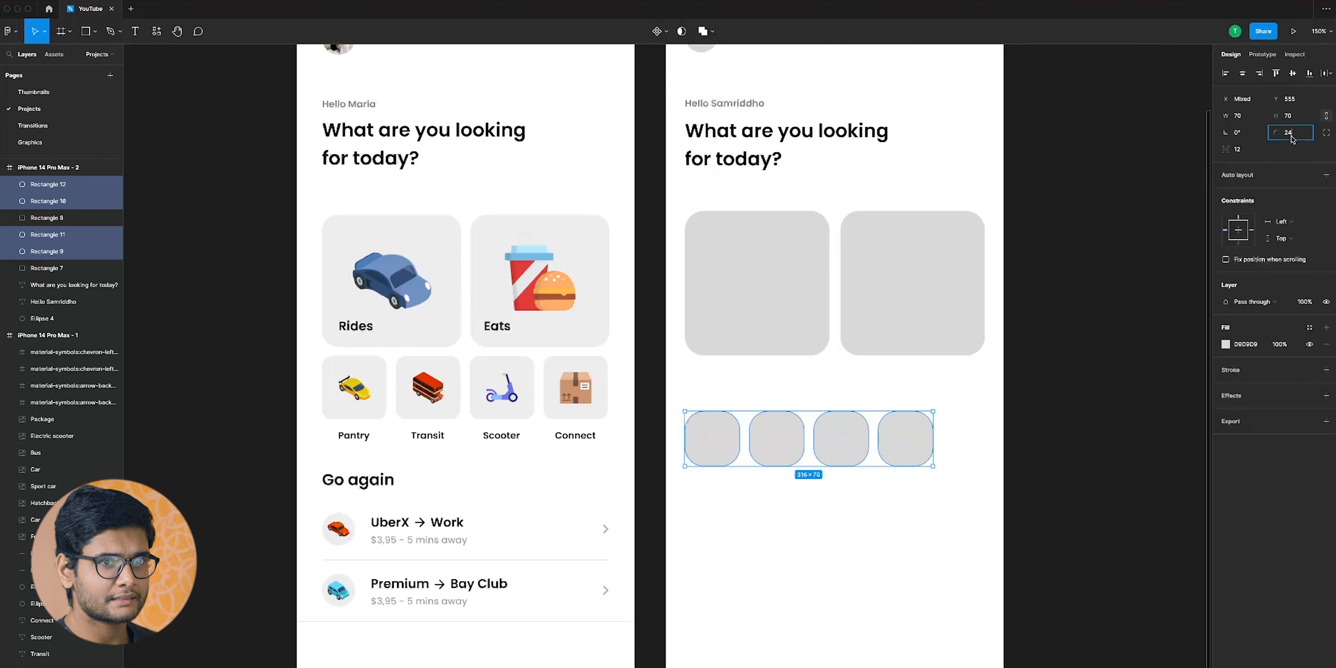
text(12)
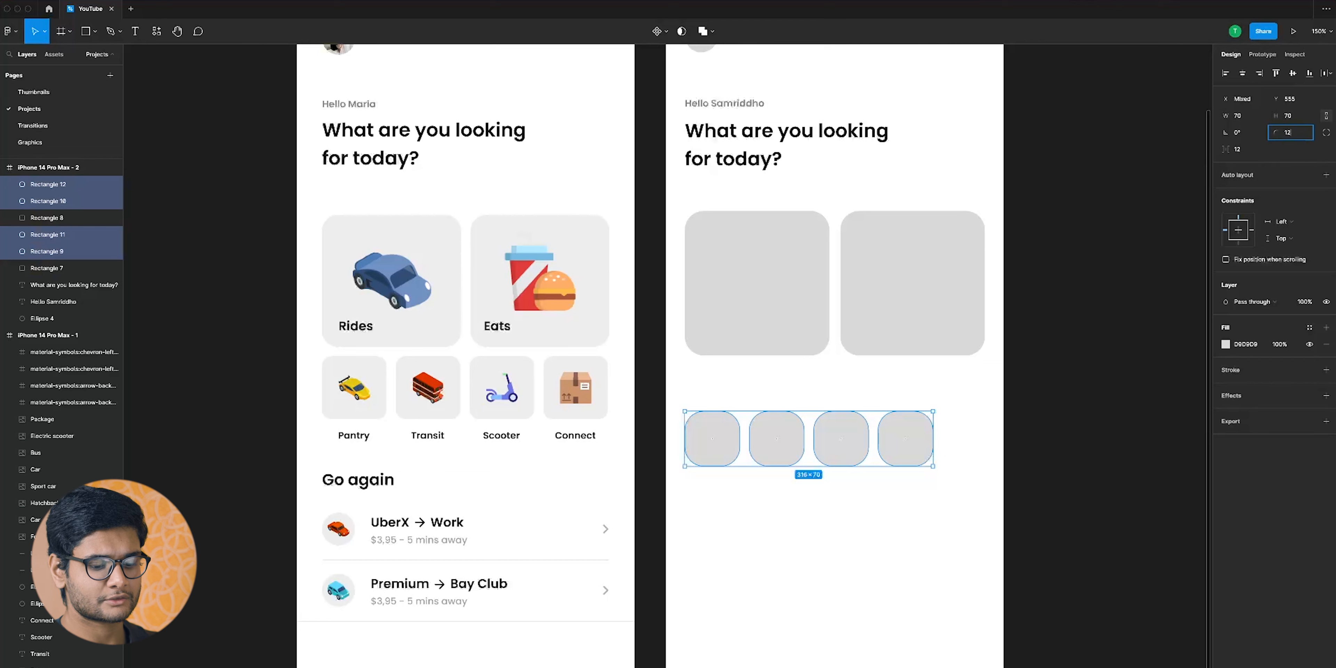
key(Return)
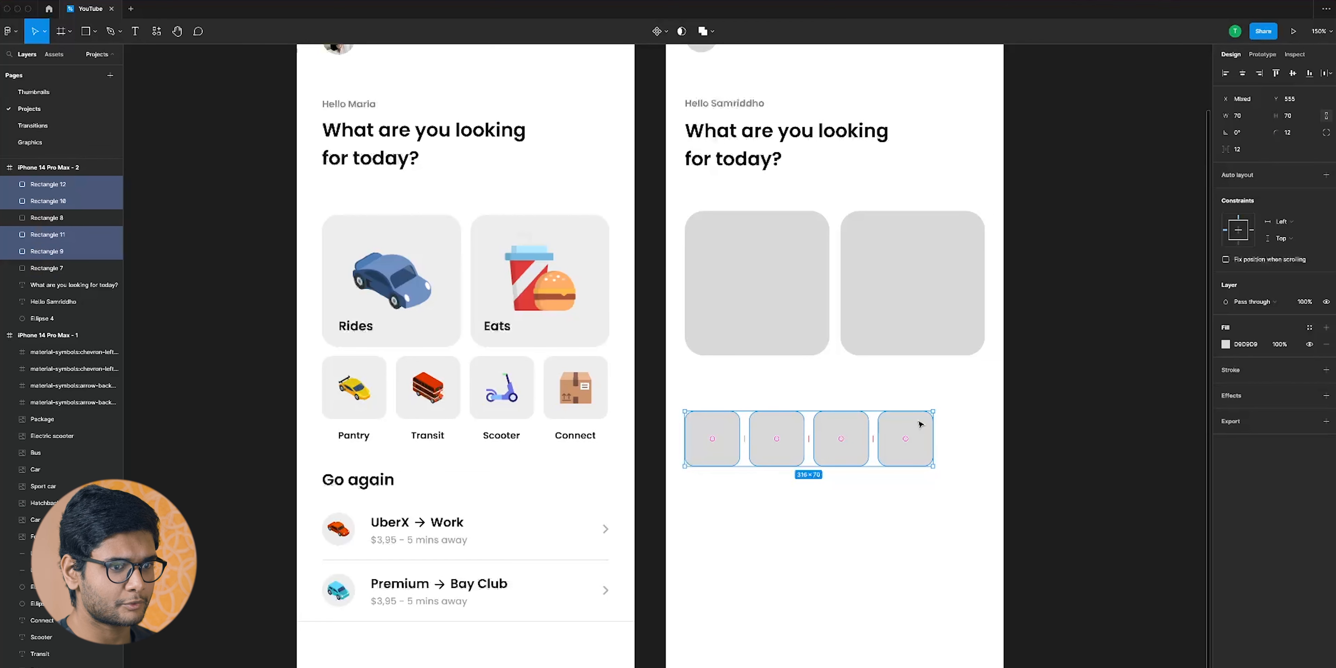
Move the row of small squares up beneath the large ones, scale it to 382 px wide, and adjust its vertical gap
drag(720, 427, 719, 383)
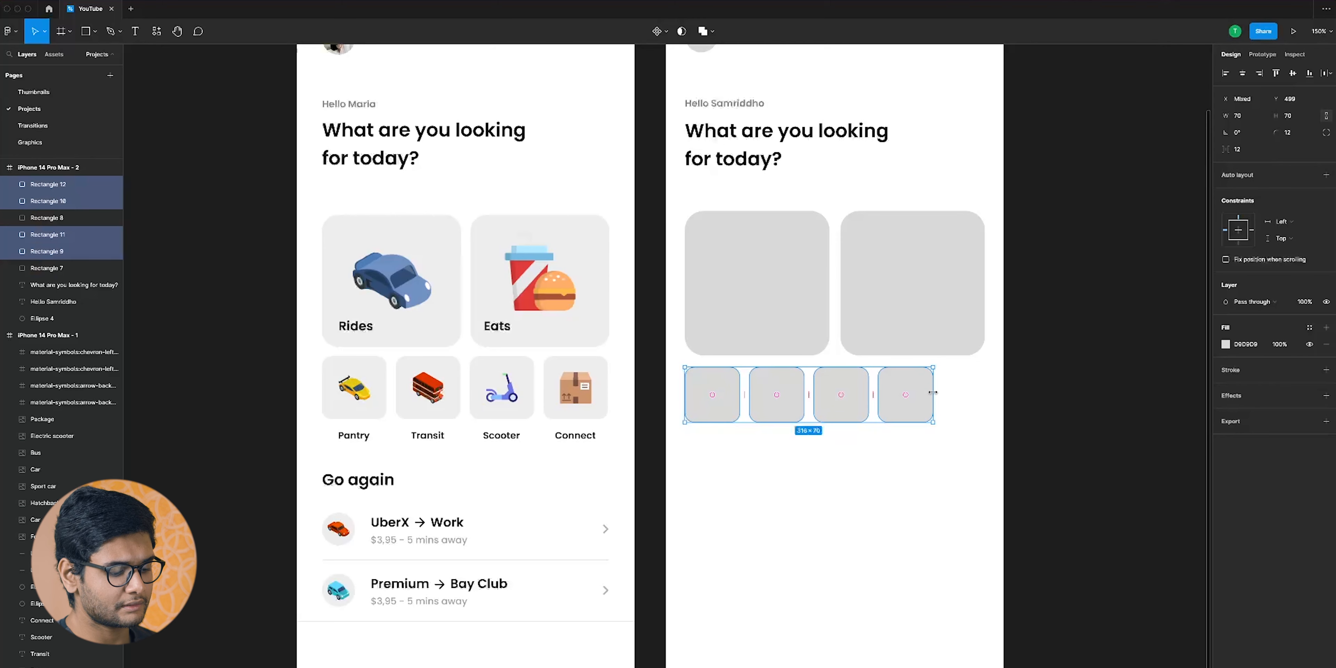
drag(941, 391, 982, 390)
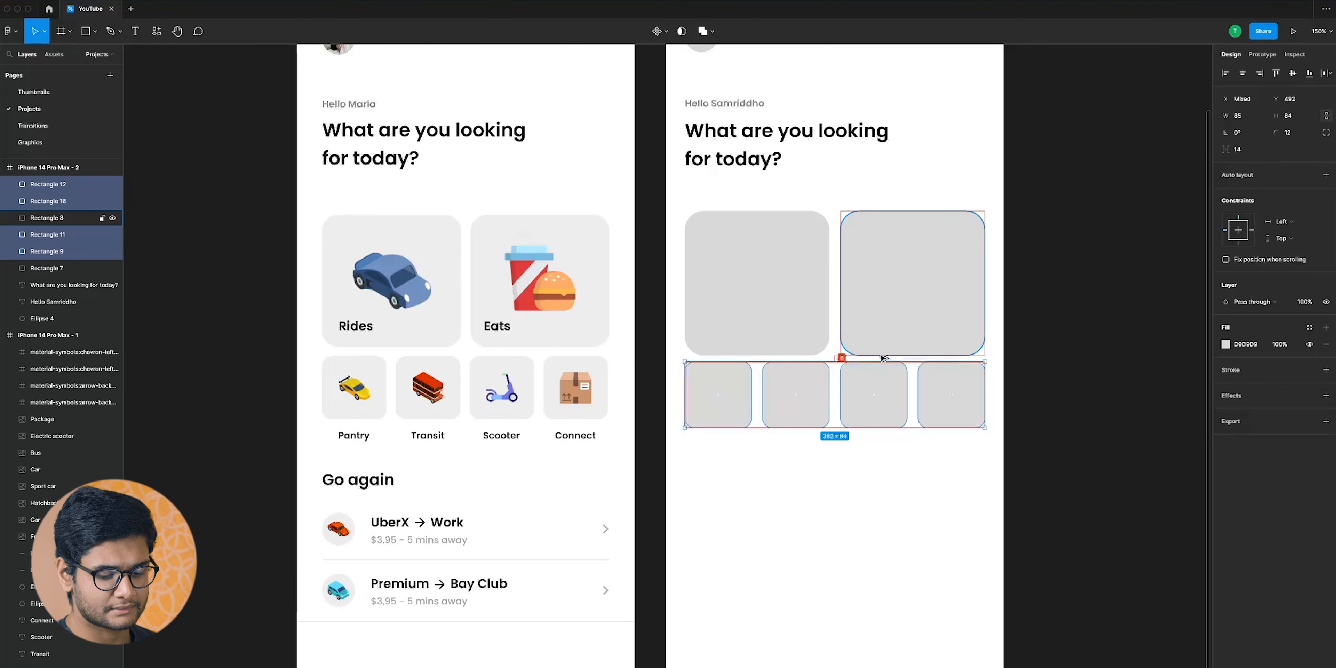
key(shift+Down)
key(Up)
key(Up)
key(Up)
key(Up)
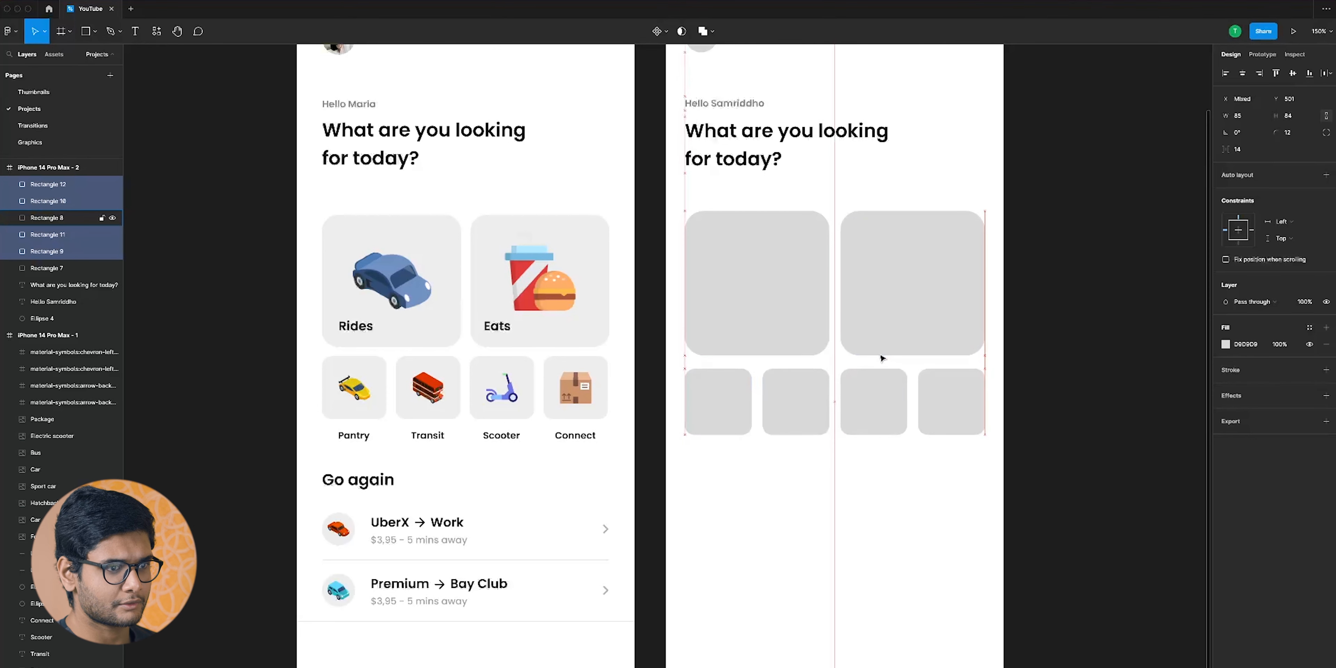
Nudge the row of small squares vertically to Y 498, just beneath the large squares
key(Up)
key(Up)
key(Up)
key(Up)
key(Up)
key(Down)
key(Down)
key(Down)
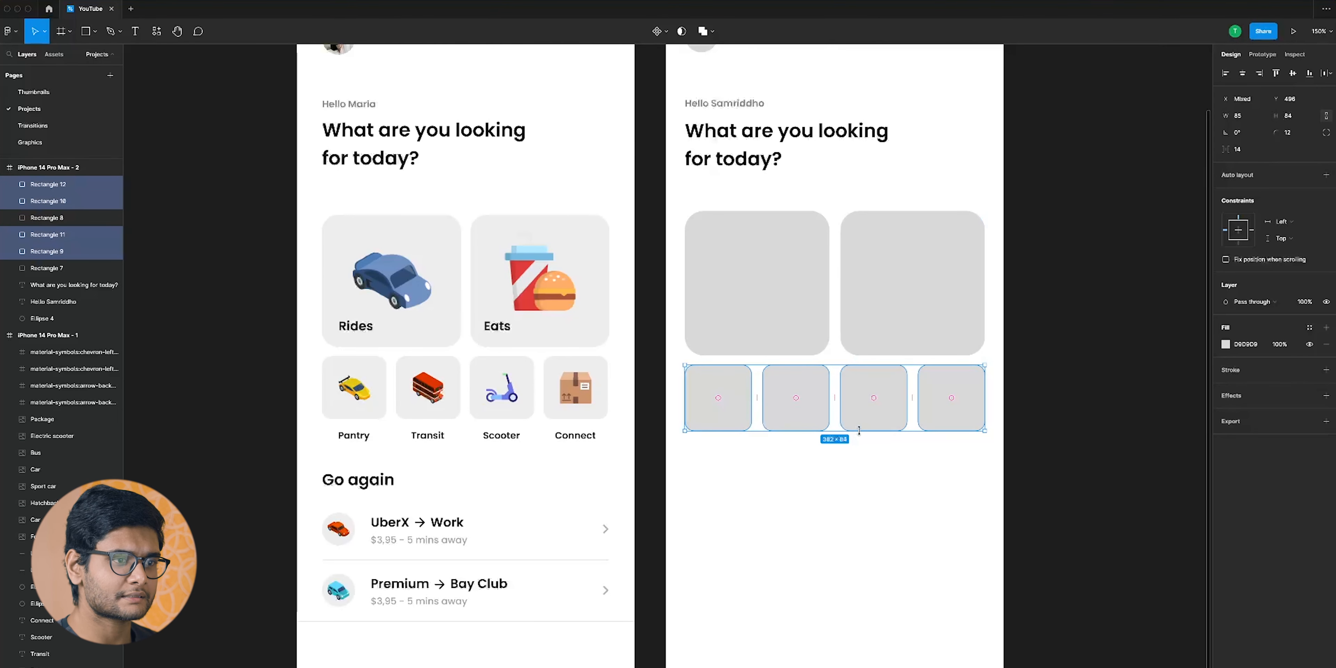
click(873, 465)
Fill all six squares with the light grey sampled from the Eats card on the reference screen
scroll(876, 469, down, 3)
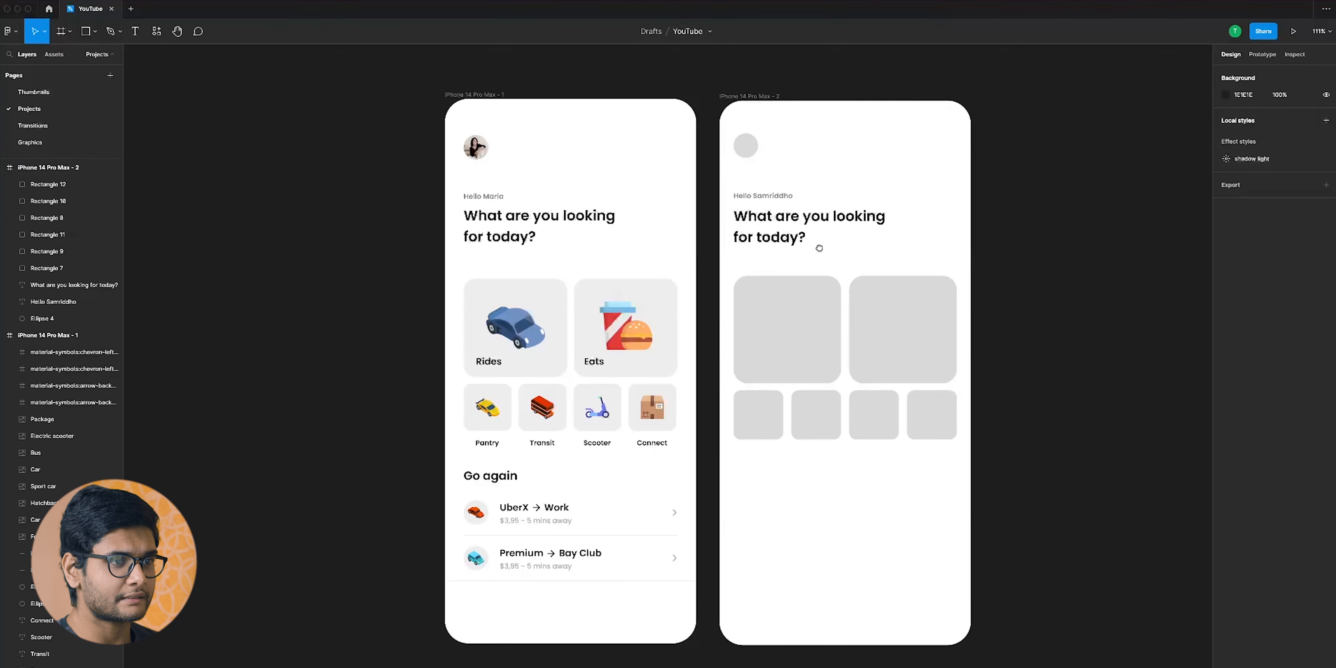
drag(820, 249, 754, 292)
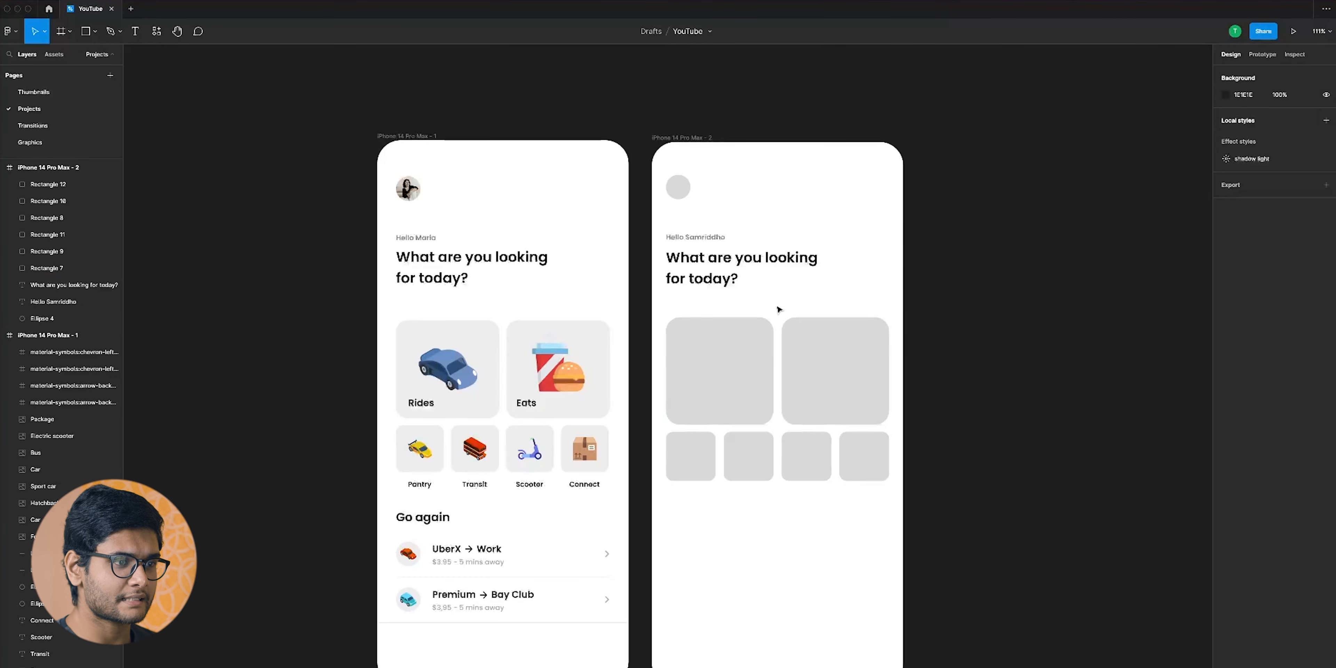
drag(674, 523, 853, 422)
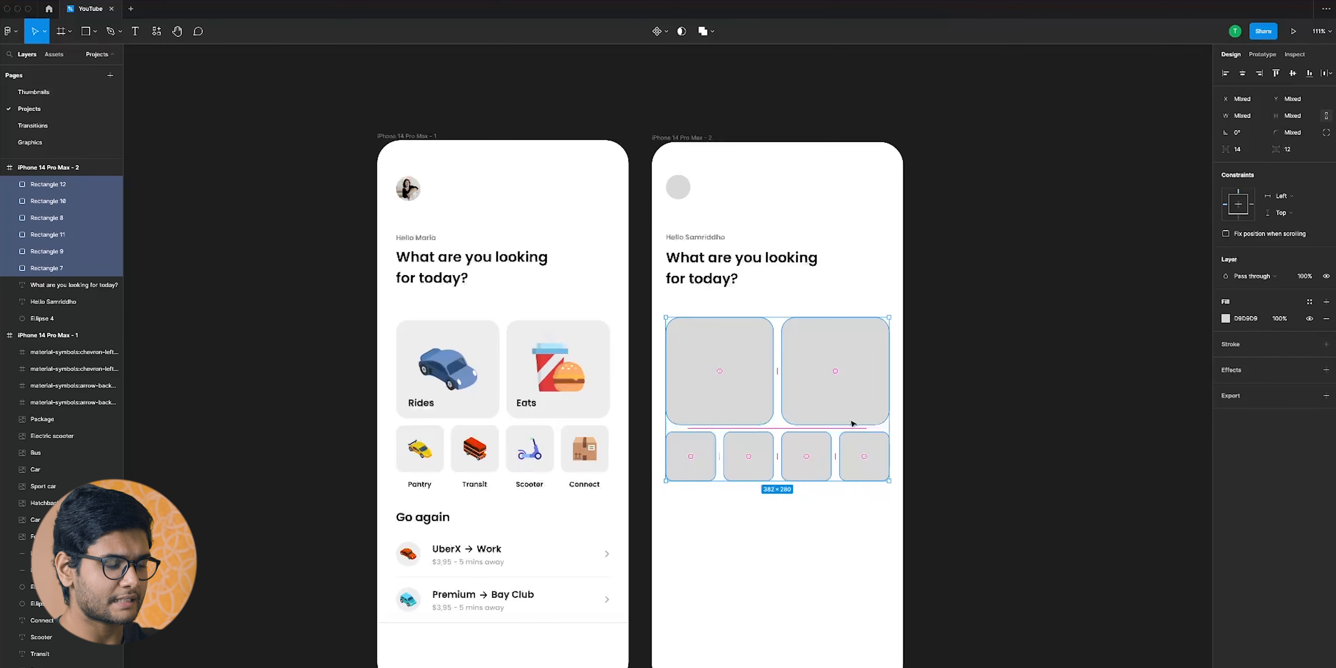
key(i)
click(600, 341)
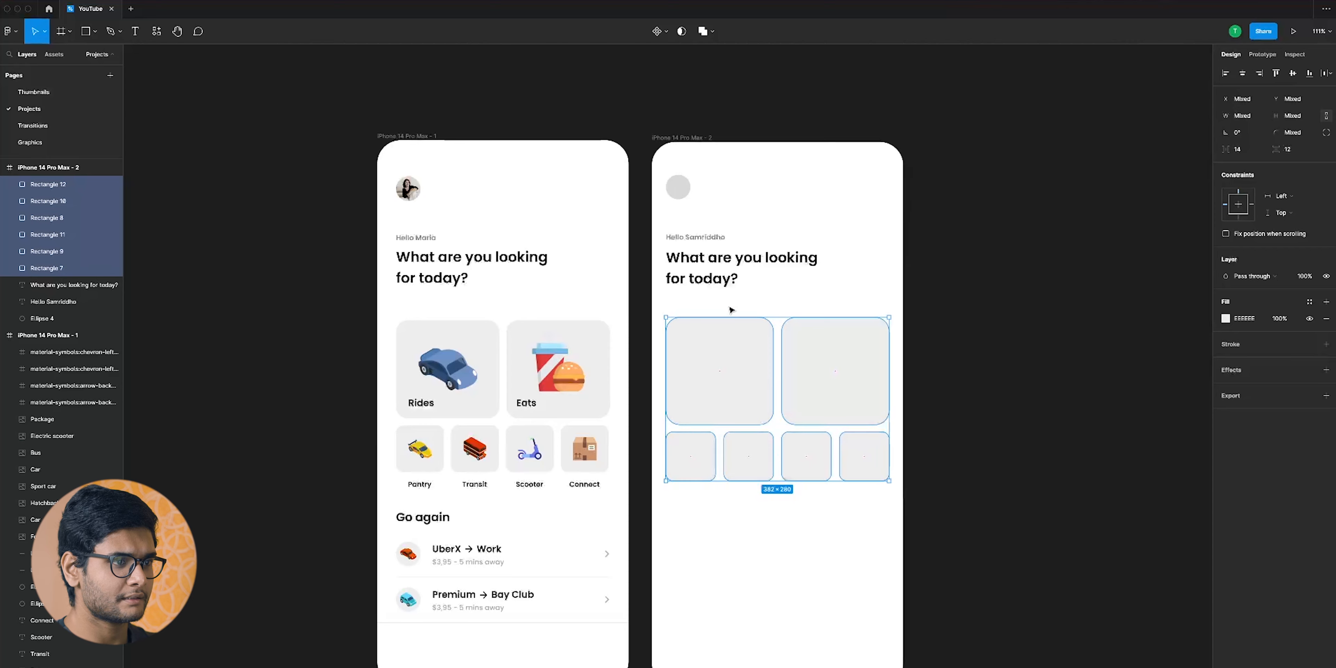
click(730, 309)
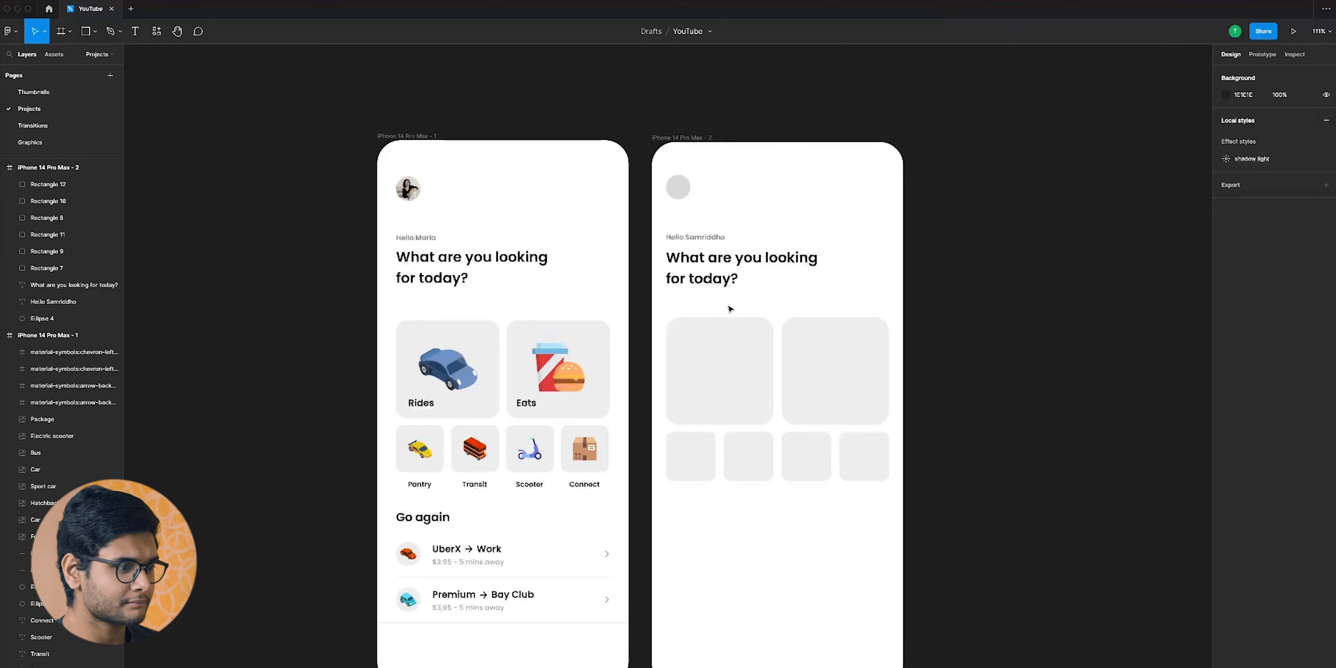
Duplicate the greeting text over the first large square and bring the copy to the front of the layer order
scroll(796, 379, down, 2)
scroll(796, 378, right, 1)
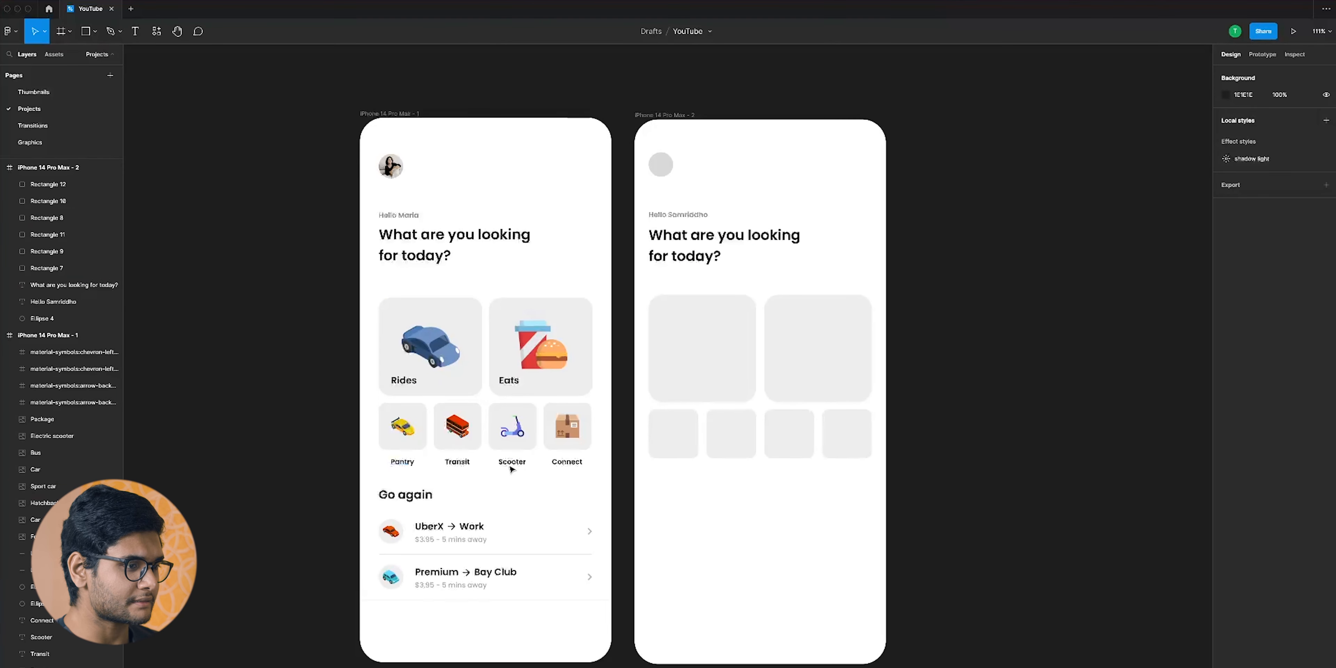
scroll(648, 286, right, 3)
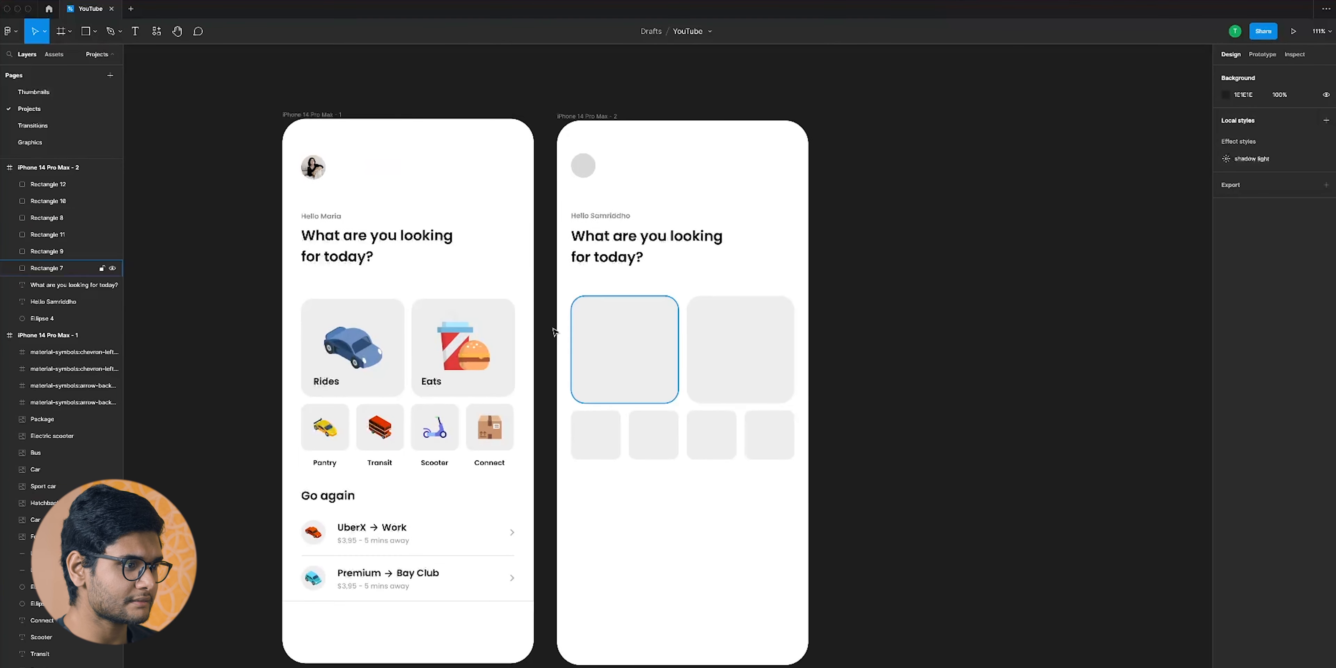
scroll(647, 378, left, 1)
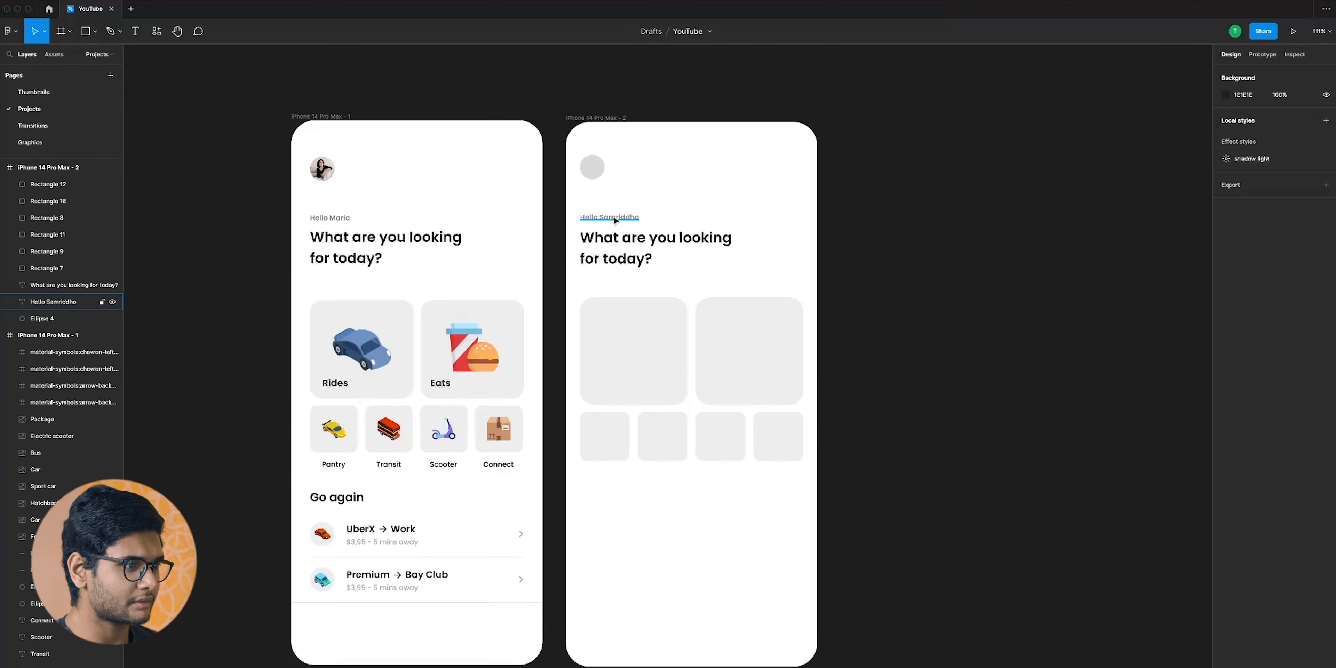
drag(614, 219, 599, 326)
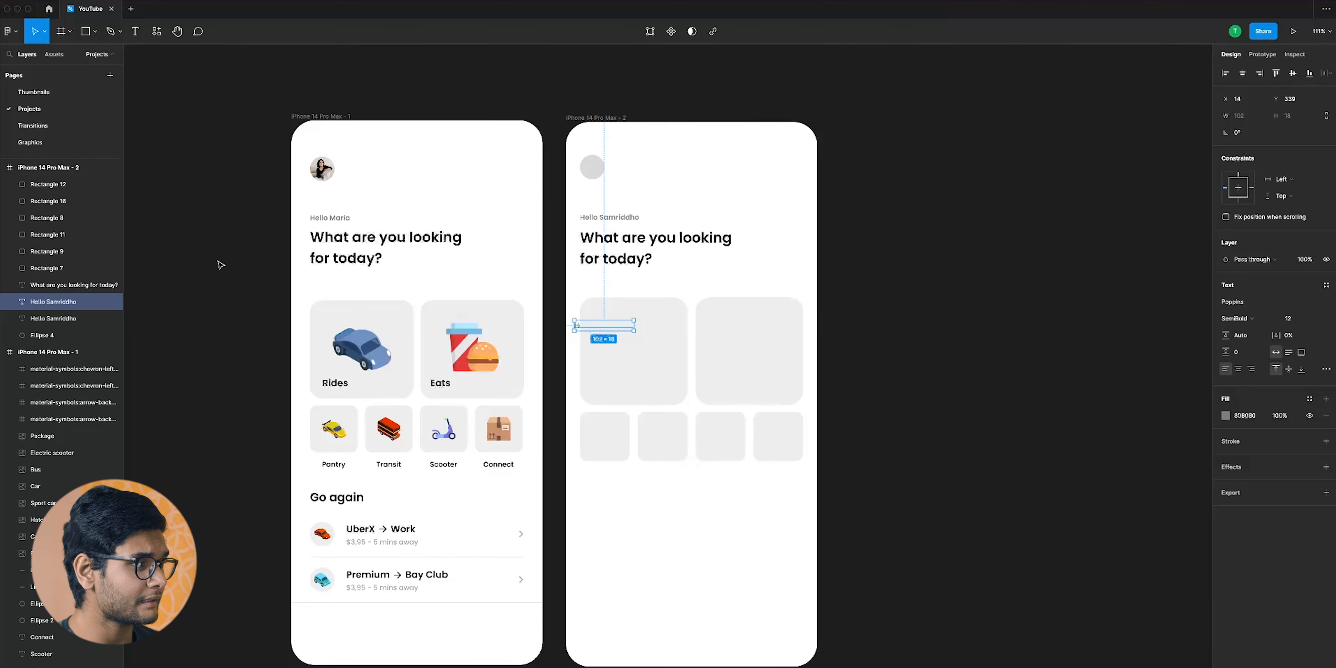
key(bracketleft)
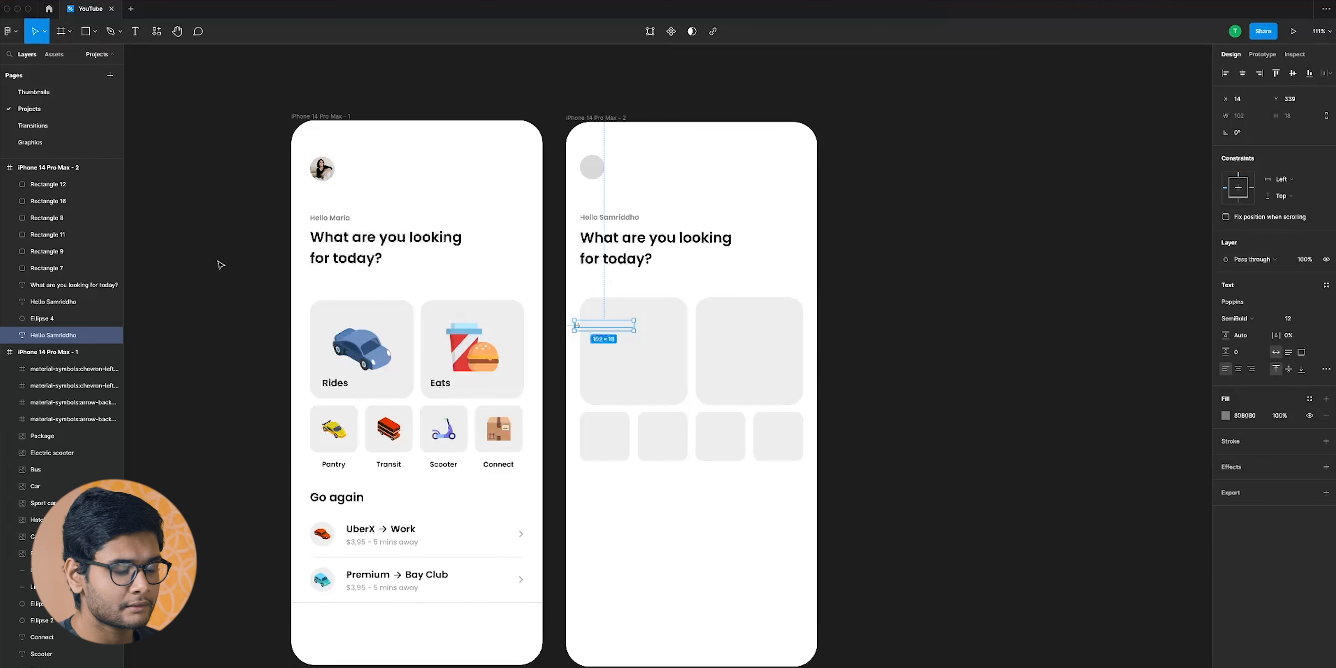
key(bracketright)
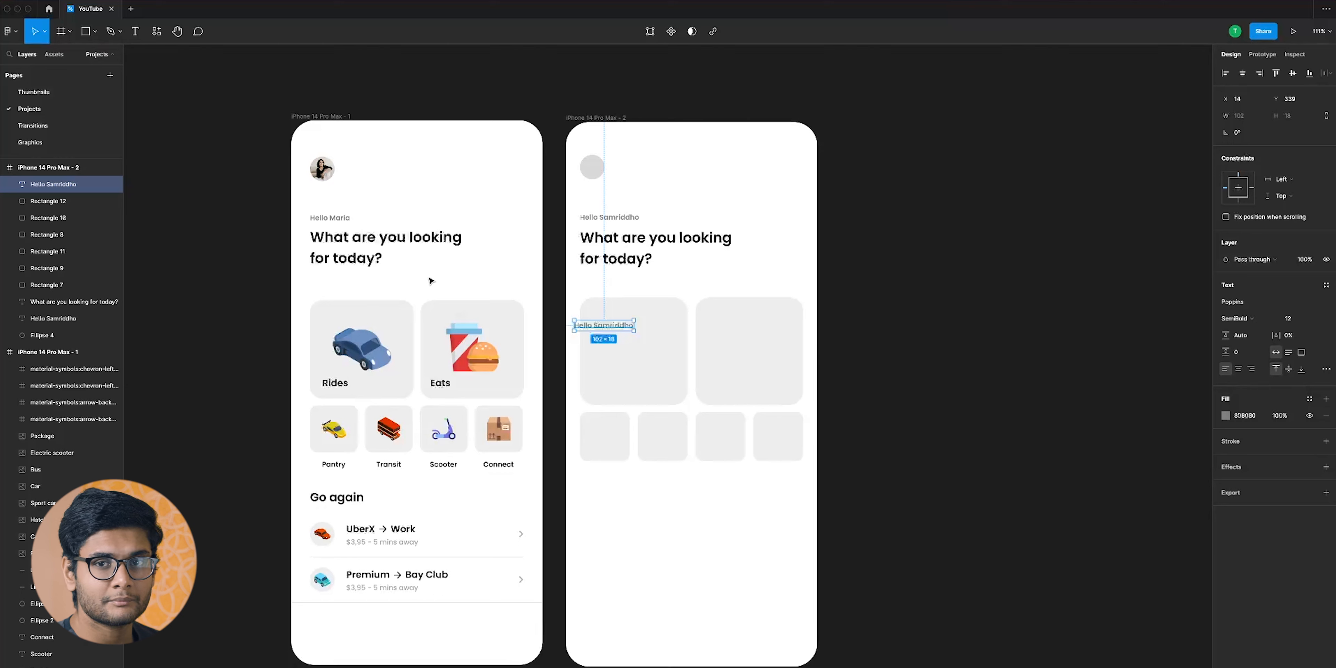
Move the copied text to the lower part of the first large square and set its font size to 16
scroll(726, 272, right, 2)
drag(565, 331, 580, 390)
click(1291, 317)
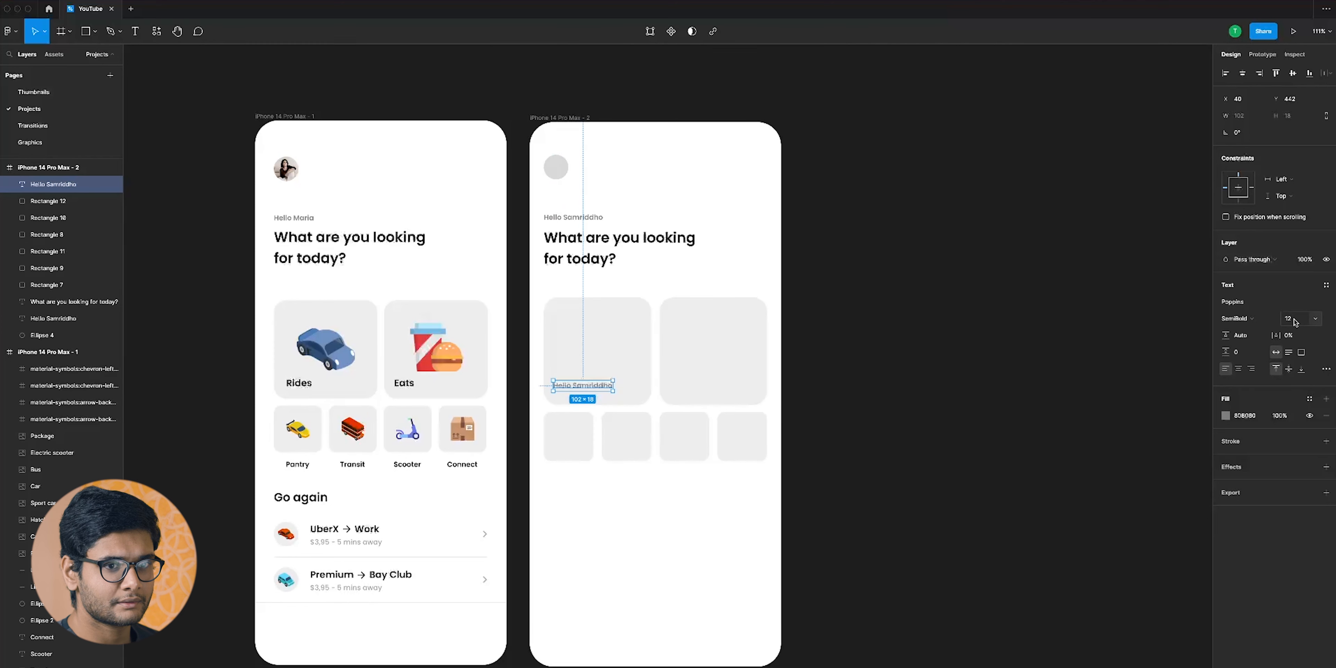
text(1)
key(Return)
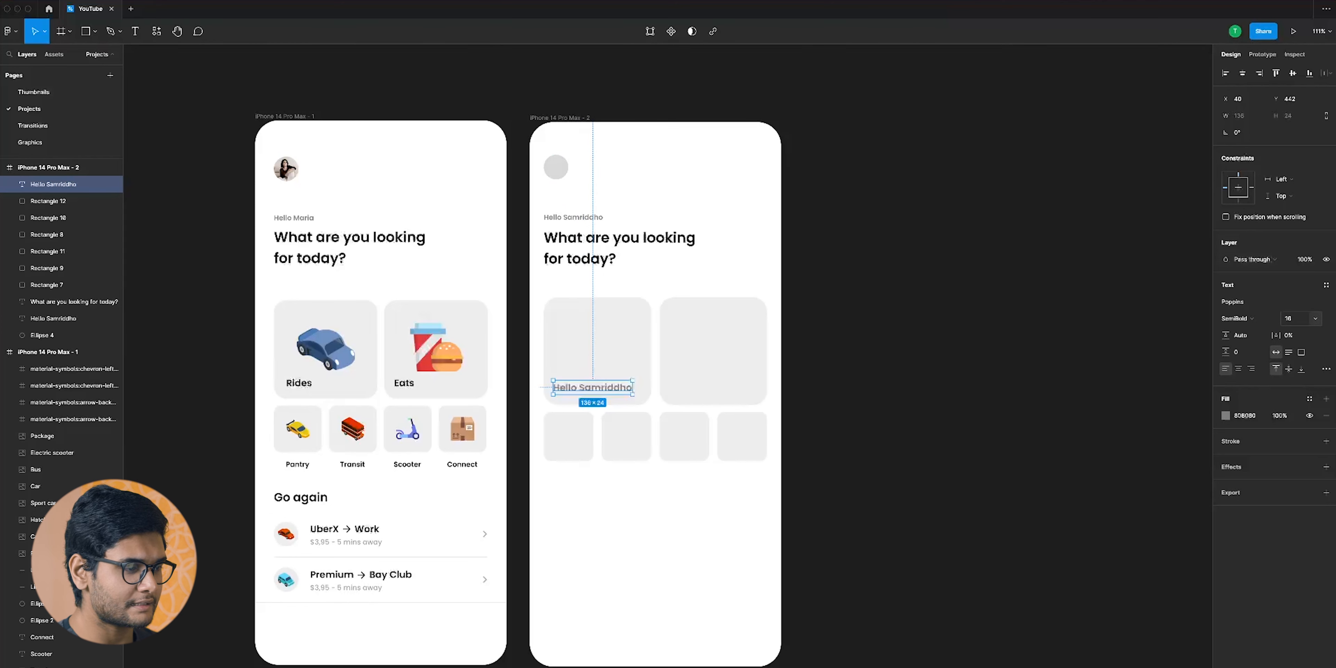
Replace the copied text in the first large square with "Rides"
double_click(608, 387)
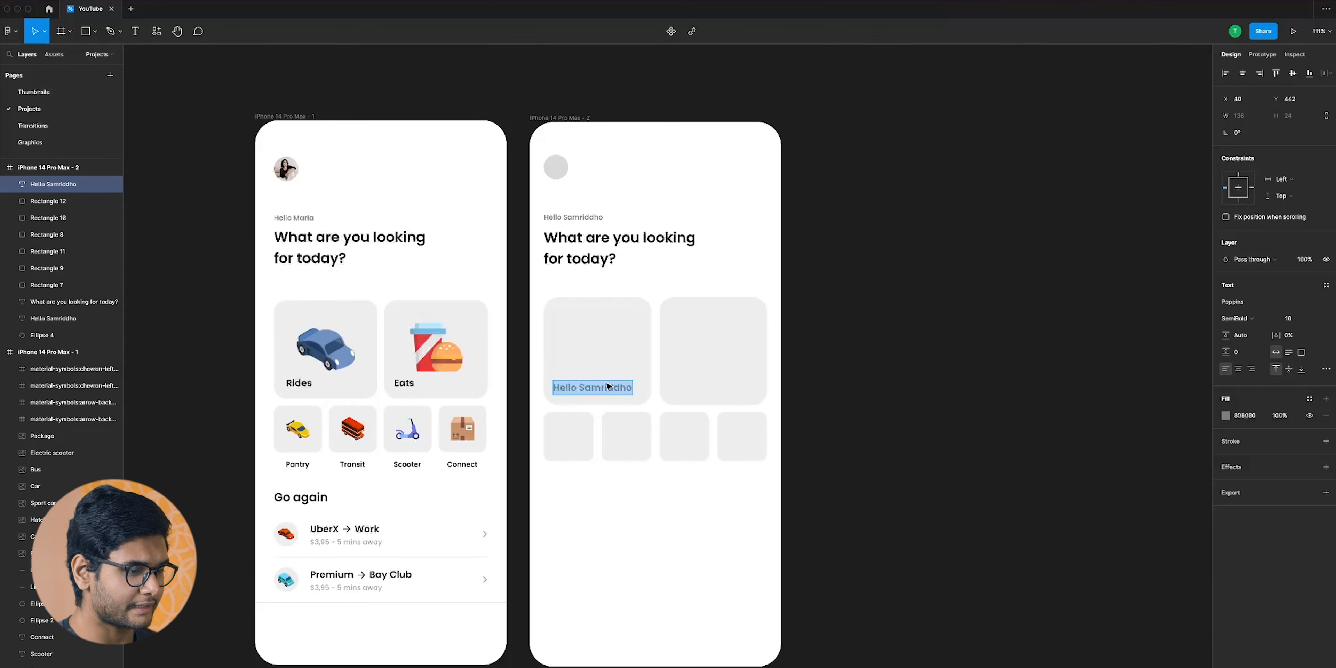
text(Rides)
key(Escape)
Position the Rides label near the lower-left corner of the first large square at X 48, Y 436
scroll(569, 382, up, 3)
drag(570, 387, 557, 391)
mouse_move(545, 393)
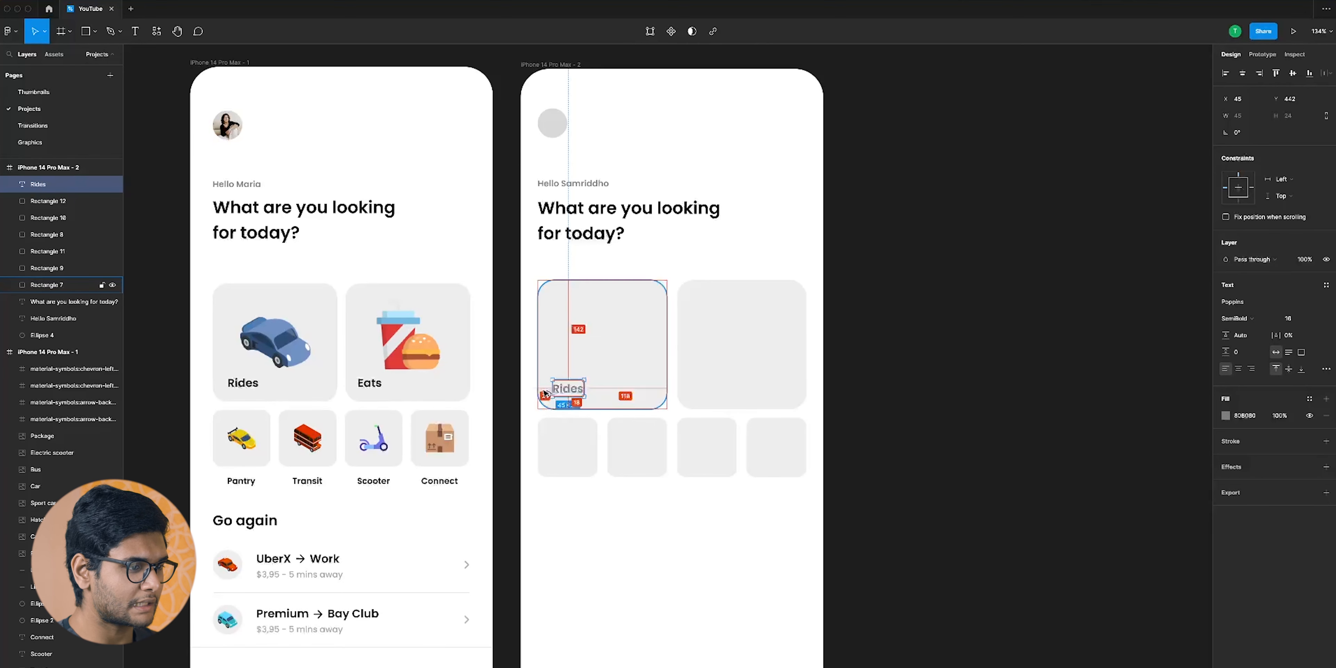
key(Down)
key(Down)
key(Left)
key(Left)
key(Left)
key(Left)
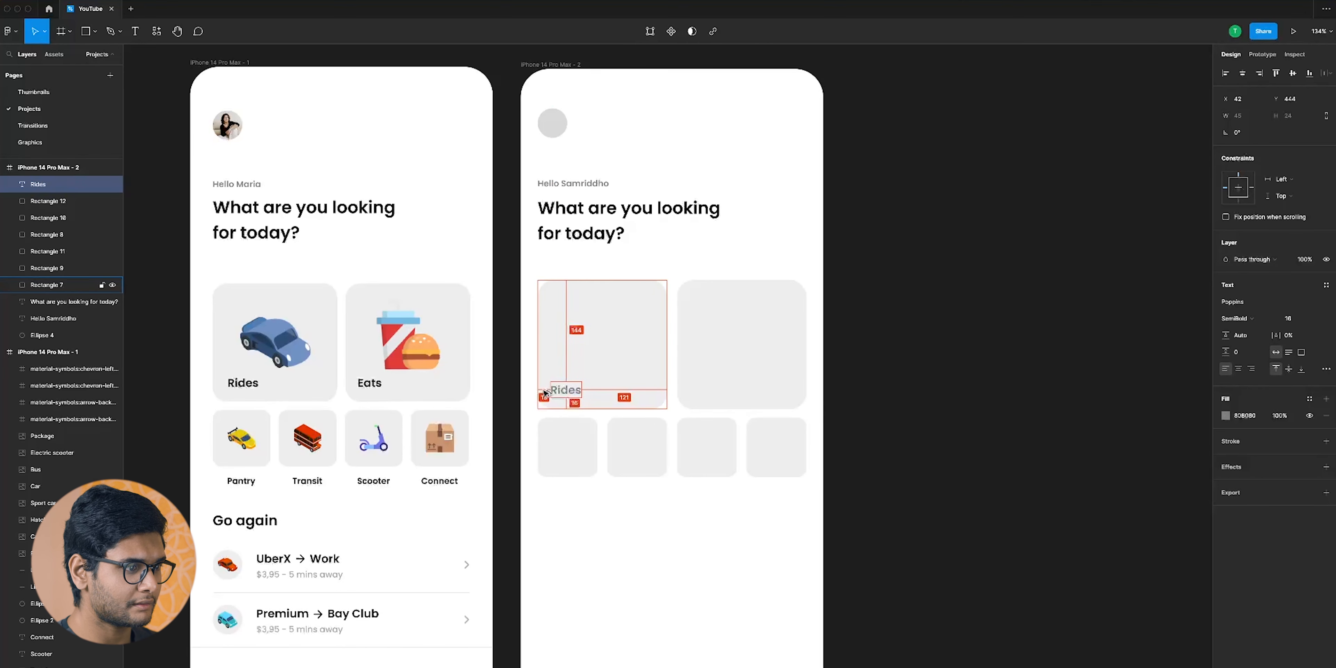
key(Left)
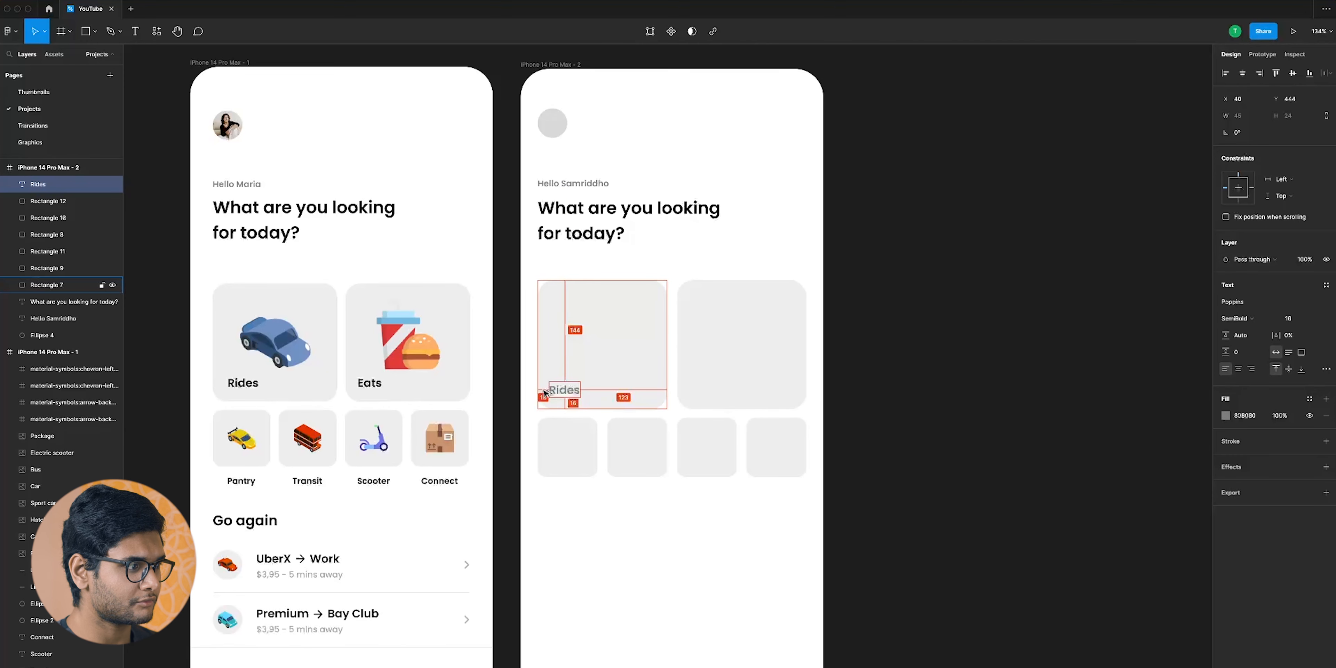
key(shift+Right)
key(shift+Up)
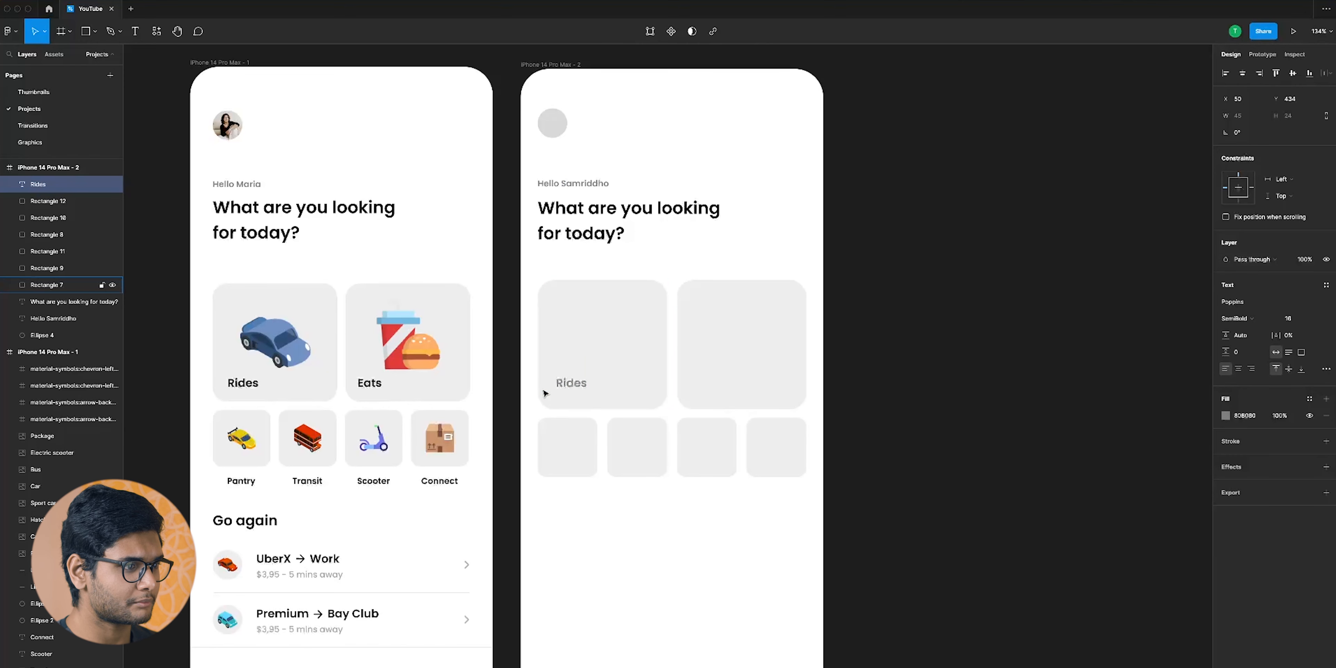
key(Down)
key(Down)
key(Down)
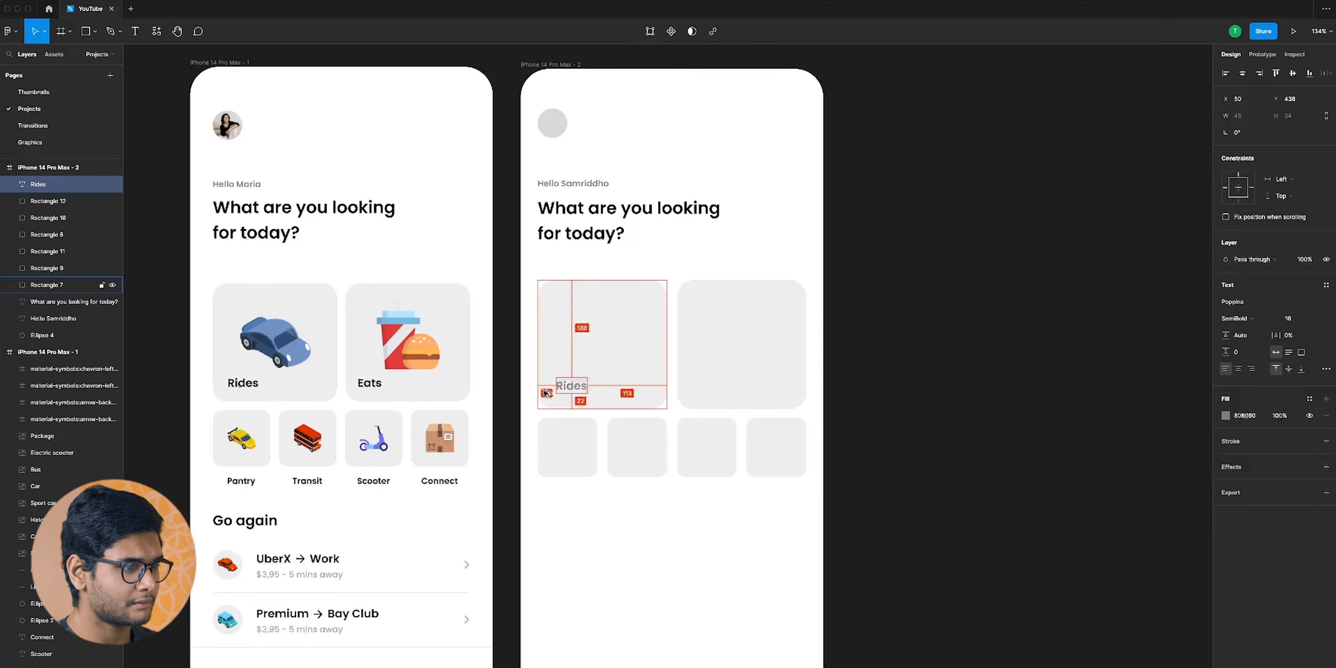
key(Left)
key(Left)
key(Left)
key(Up)
key(Left)
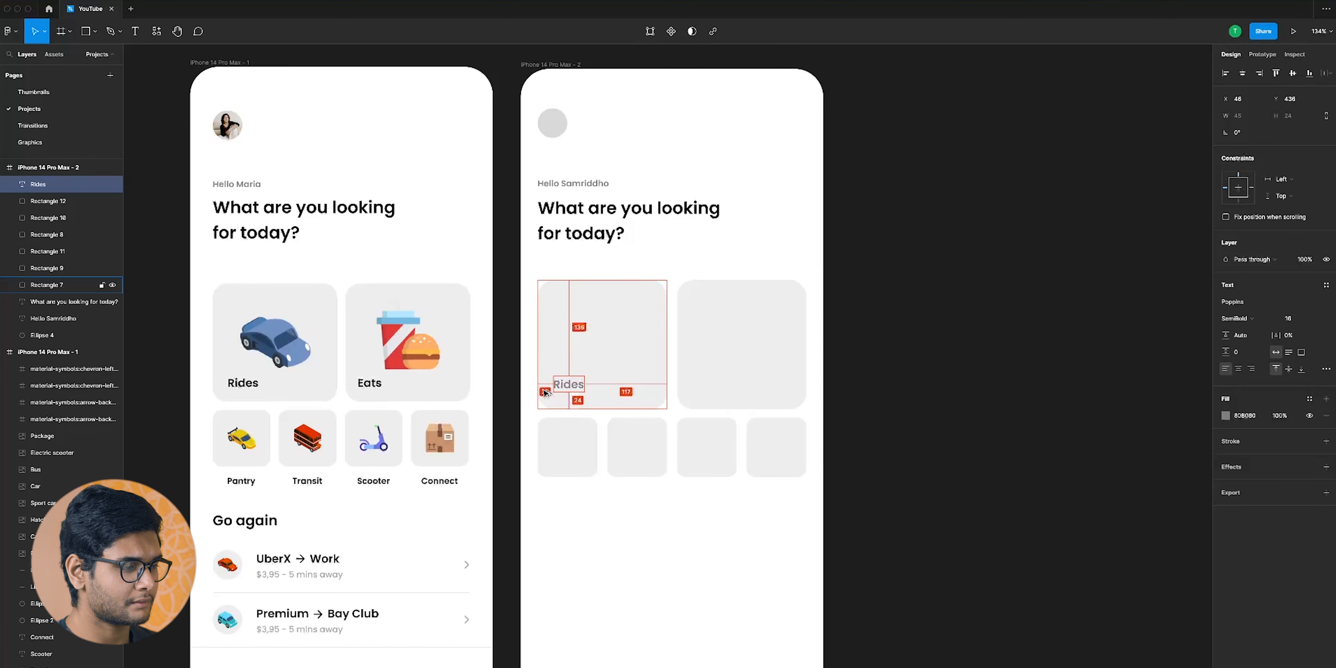
key(Right)
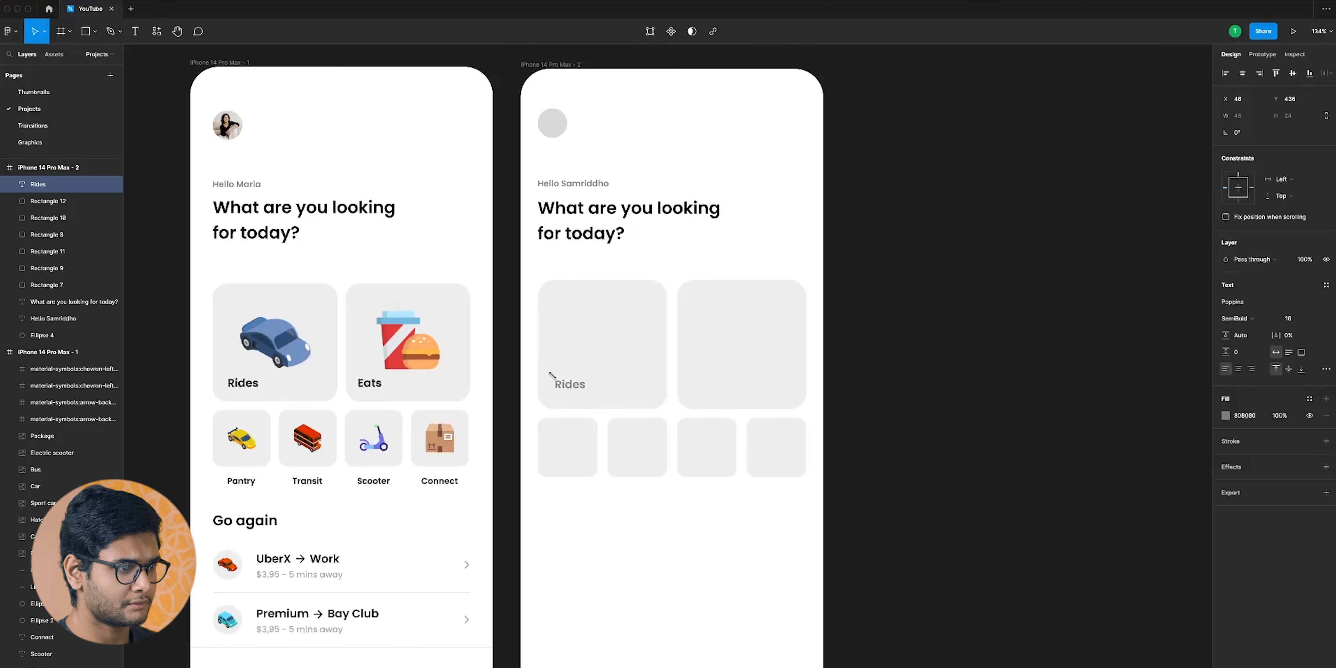
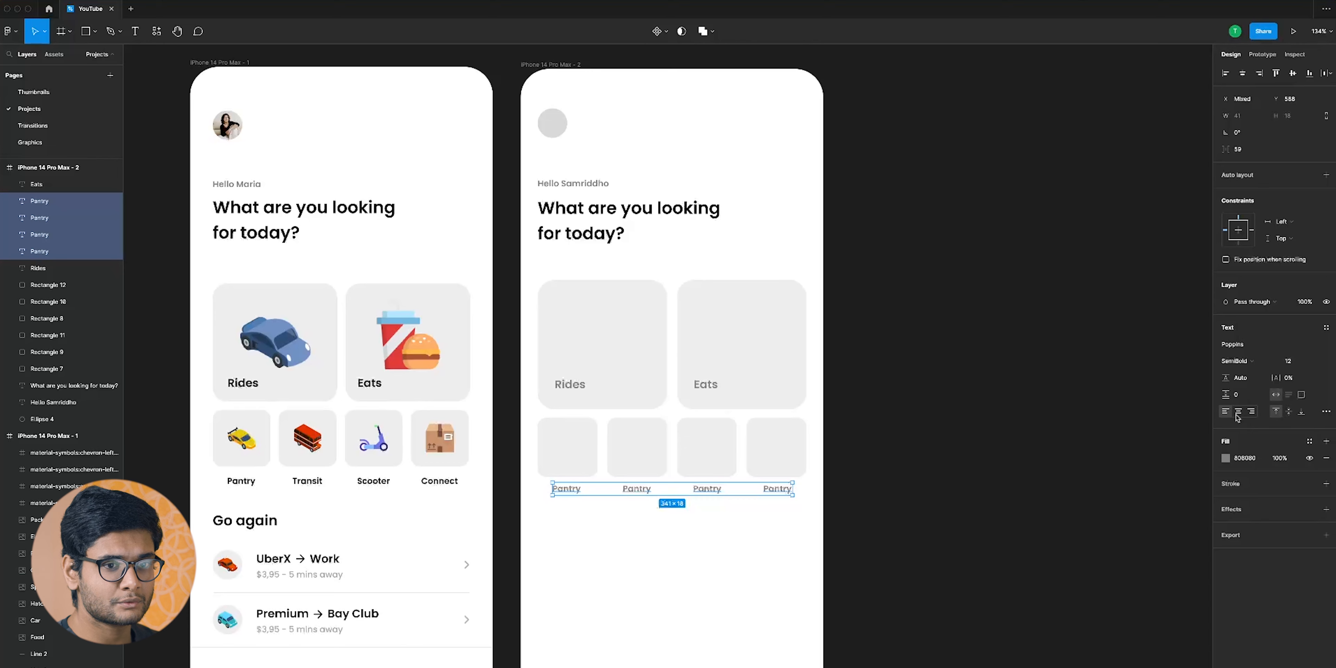
click(1014, 415)
double_click(566, 488)
text(dwefoifowi)
key(Escape)
key(super+z)
key(super+z)
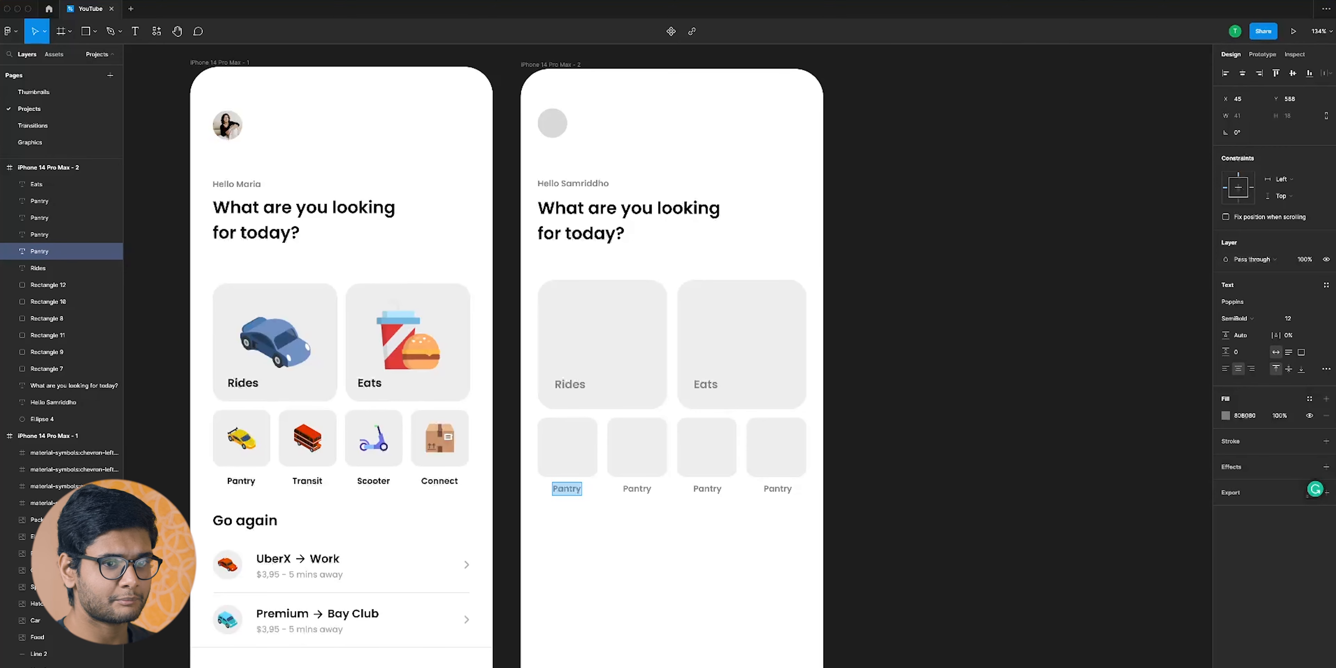
key(super+z)
key(super+z)
key(super+z)
key(super+z)
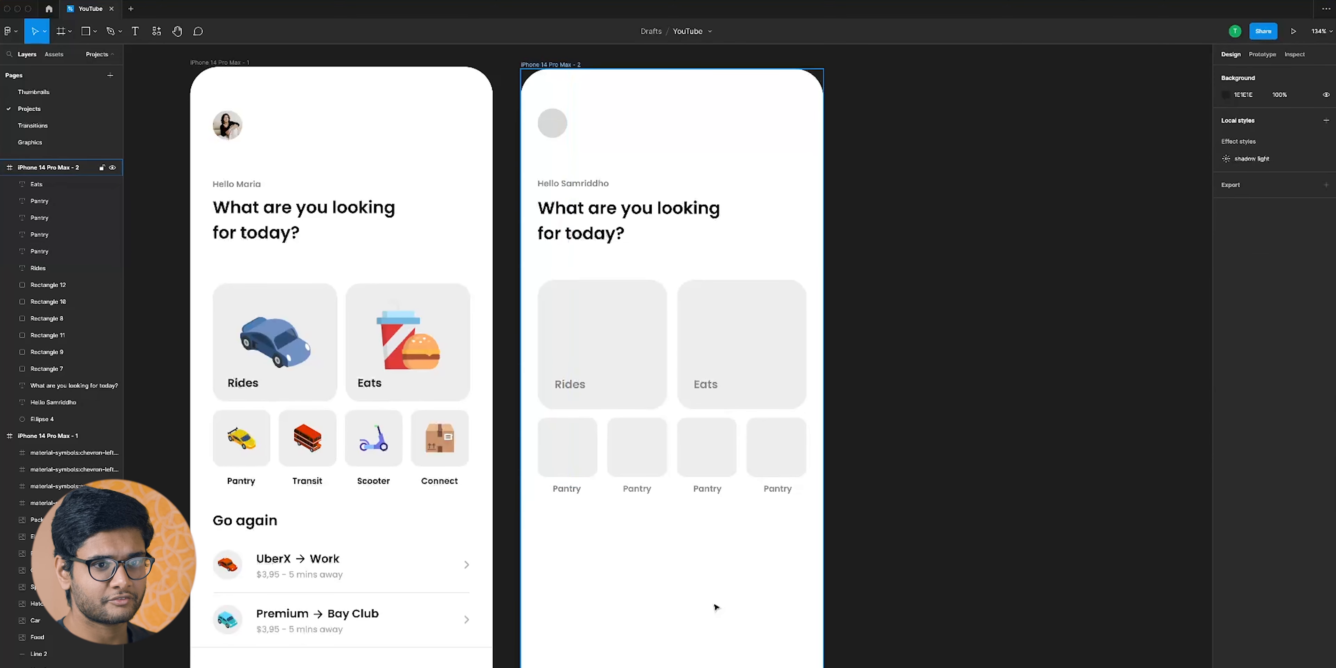
click(566, 493)
double_click(567, 492)
text(deqwgyudfcwuklcfbryludiwe)
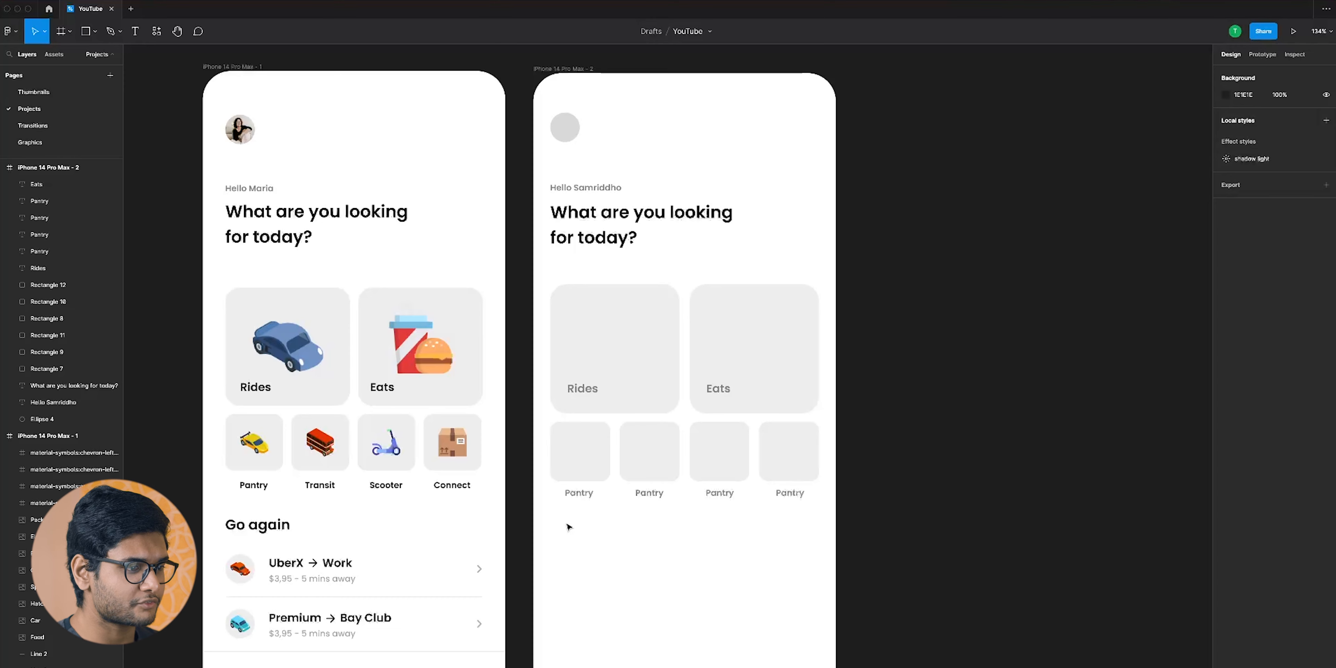
Centre-align the text of the four Pantry labels beneath the small squares
drag(567, 527, 809, 486)
click(1238, 411)
click(915, 485)
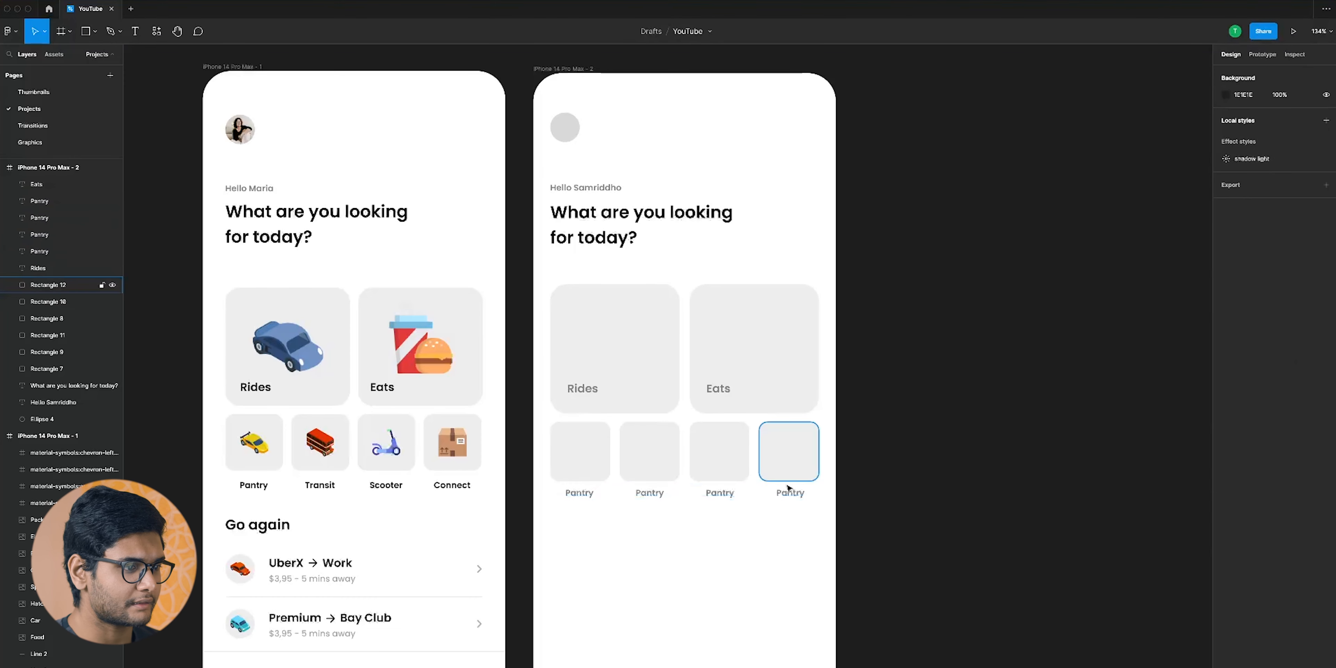
Change the second small label to "Transit" and the third to "Scooter"
double_click(579, 497)
double_click(649, 492)
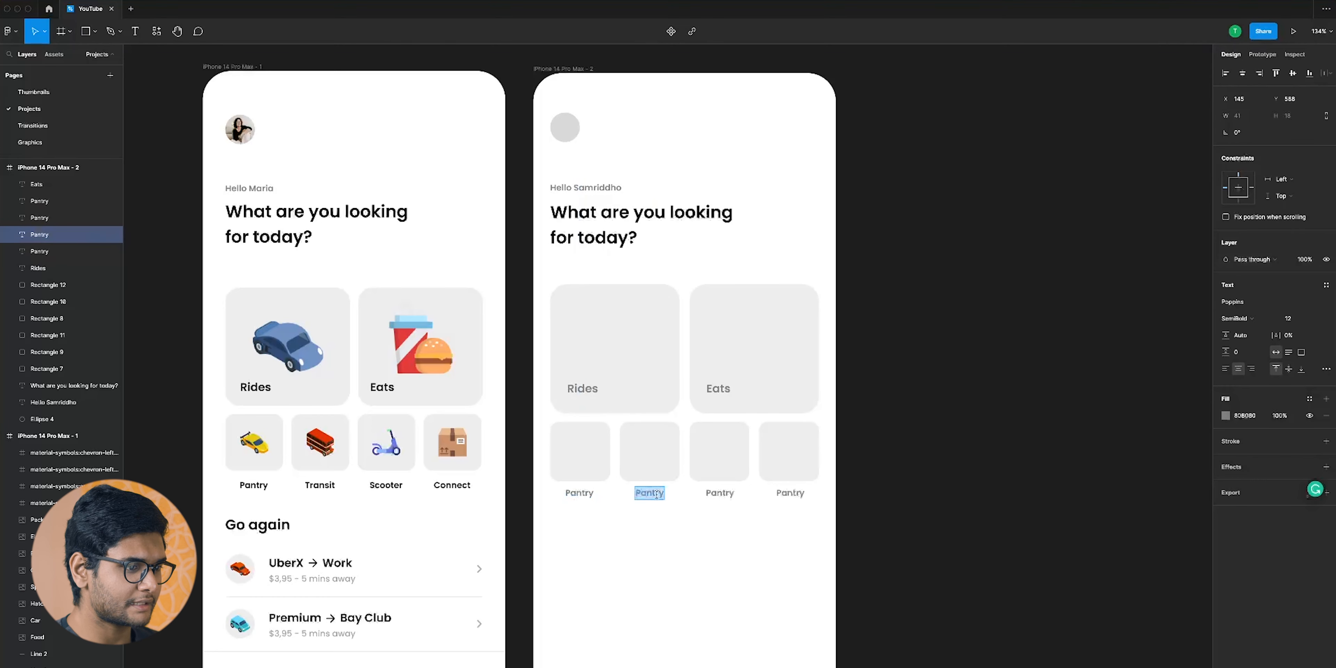
text(Transit)
key(Escape)
scroll(711, 492, right, 1)
double_click(710, 492)
key(BackSpace)
text(Scooter)
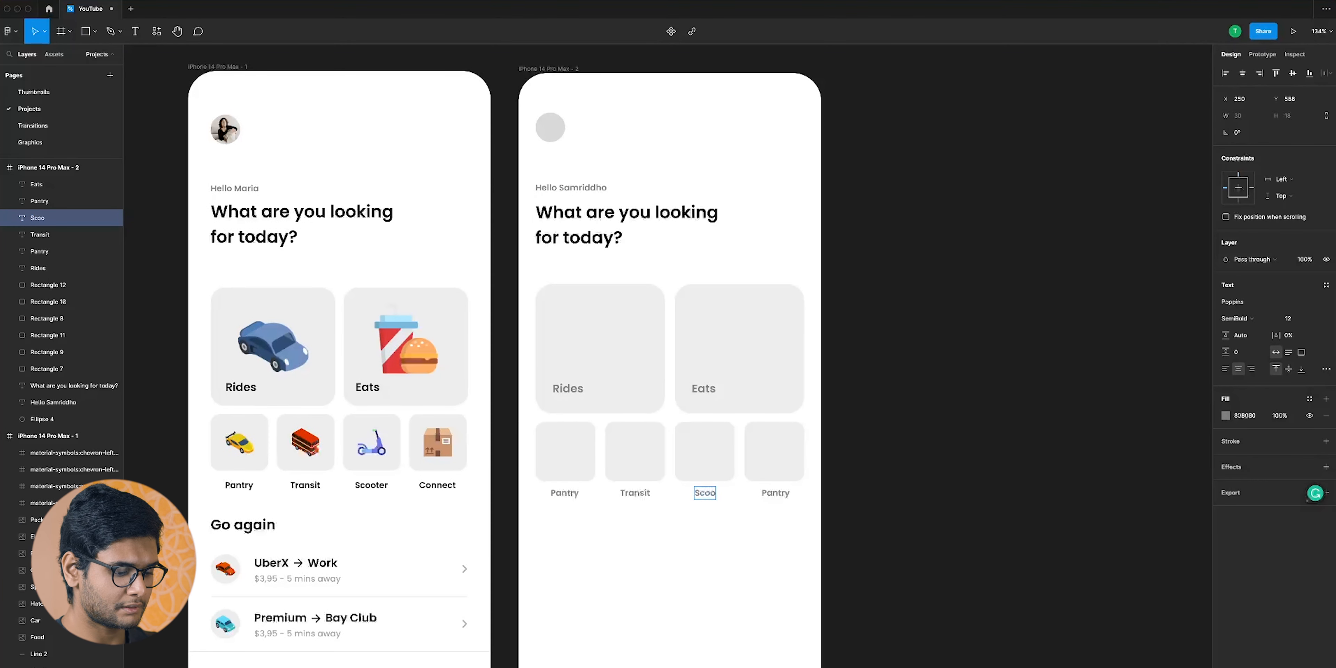
Change the label under the fourth small square to "Connect"
click(784, 493)
double_click(784, 493)
text(Connect)
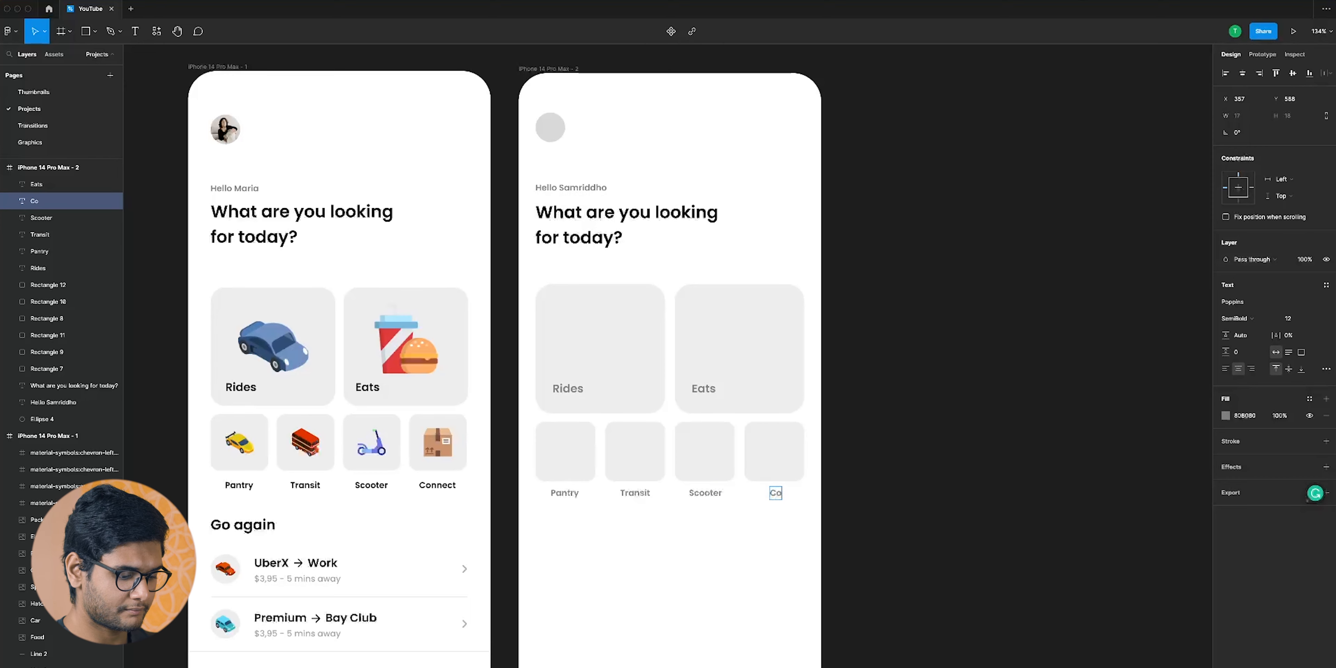
key(Escape)
click(692, 605)
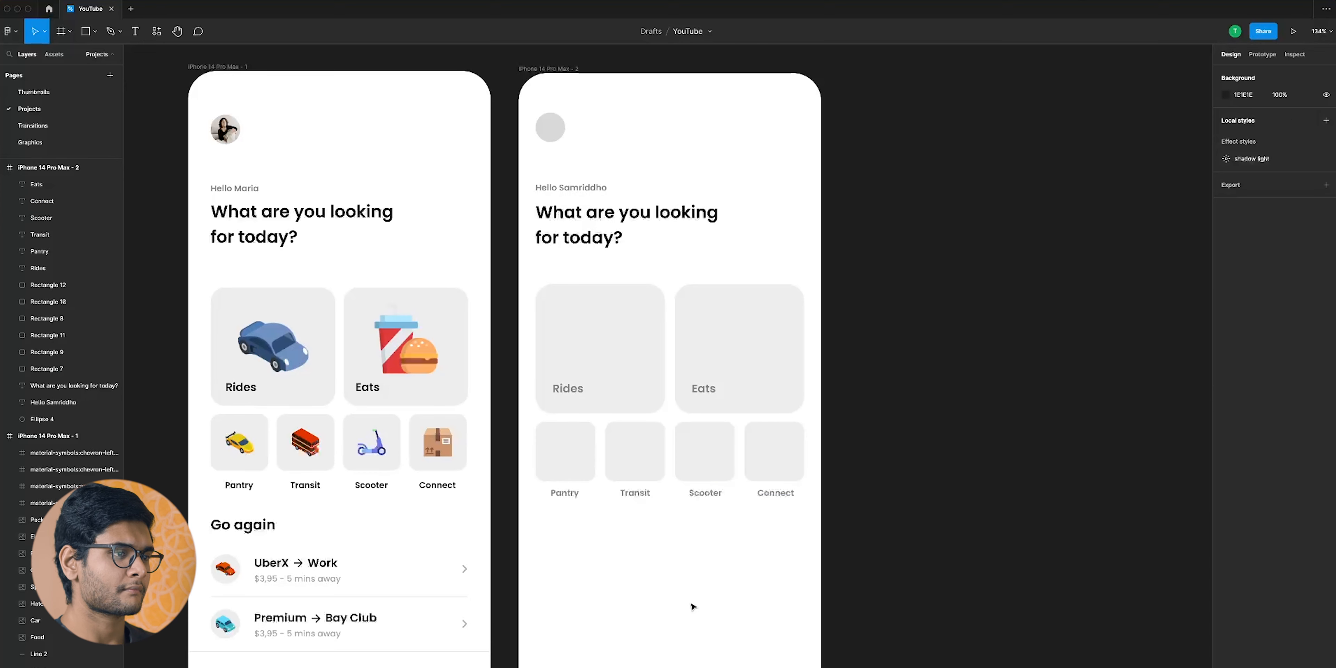
Duplicate the "What are you looking for today?" heading below the row of small labels, keeping its left alignment
scroll(664, 507, down, 1)
scroll(663, 510, left, 1)
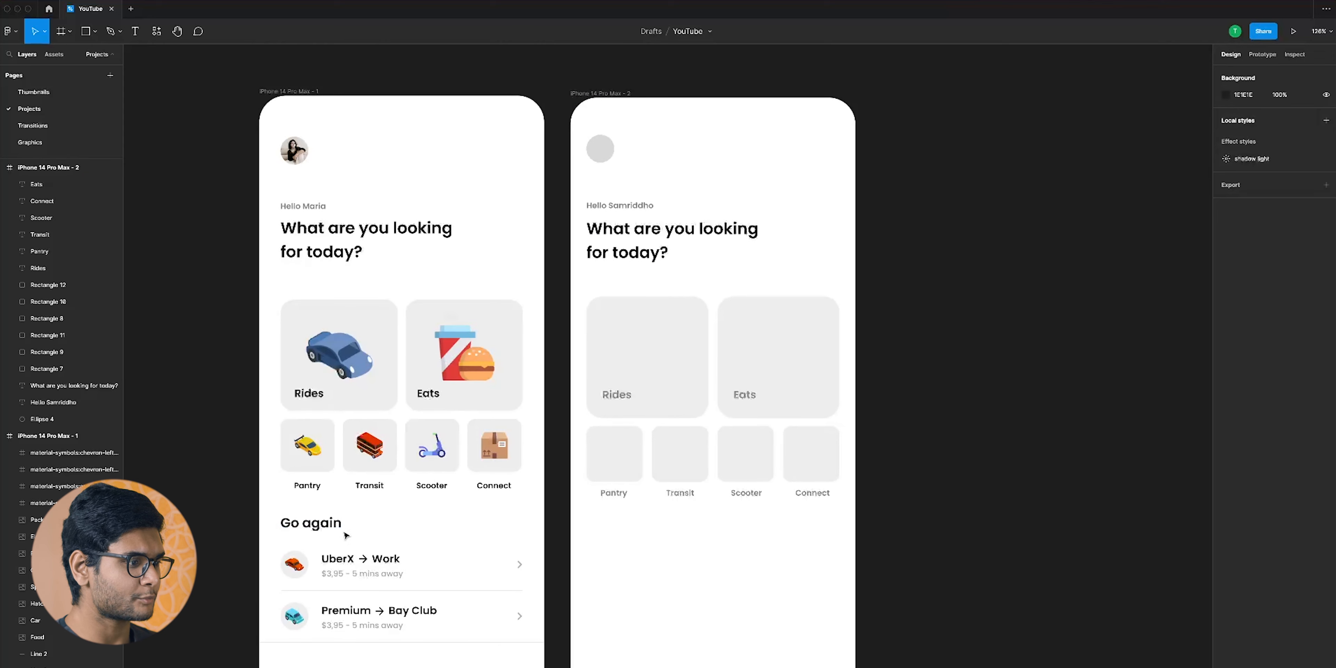
drag(624, 251, 625, 551)
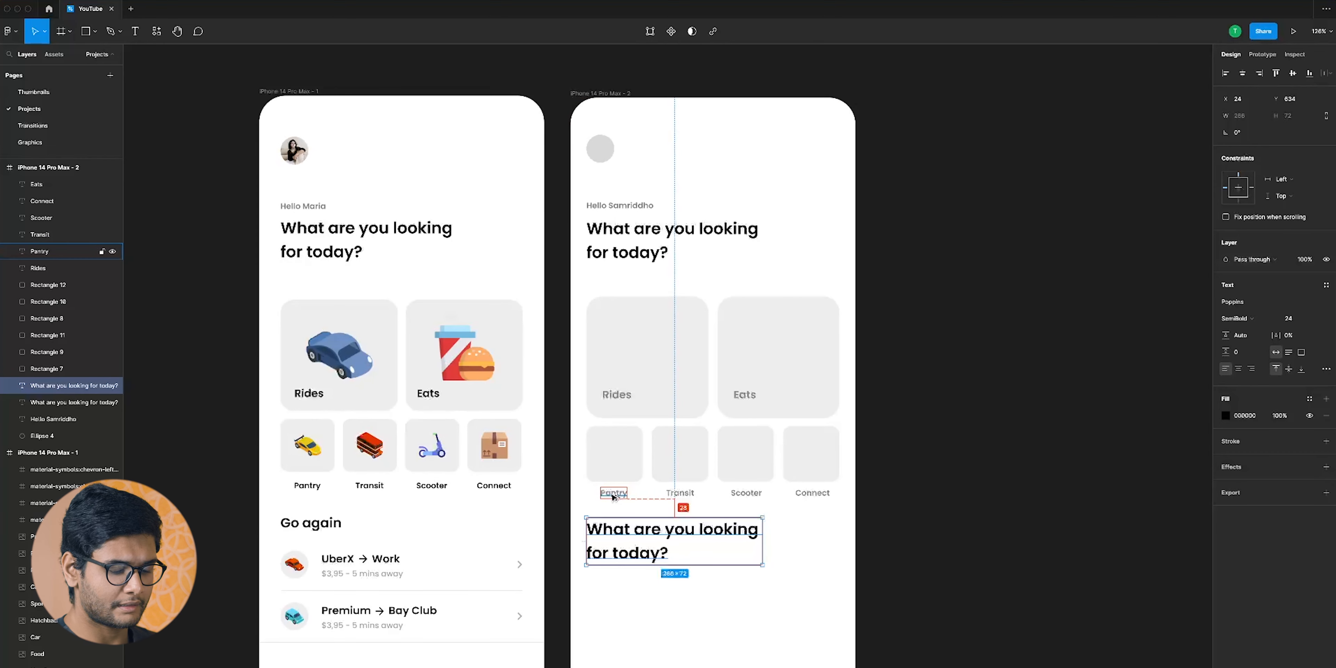
Adjust the copied heading's vertical gap beneath the small labels, placing it at Y 642
key(shift+Down)
key(shift+Down)
key(alt+Up)
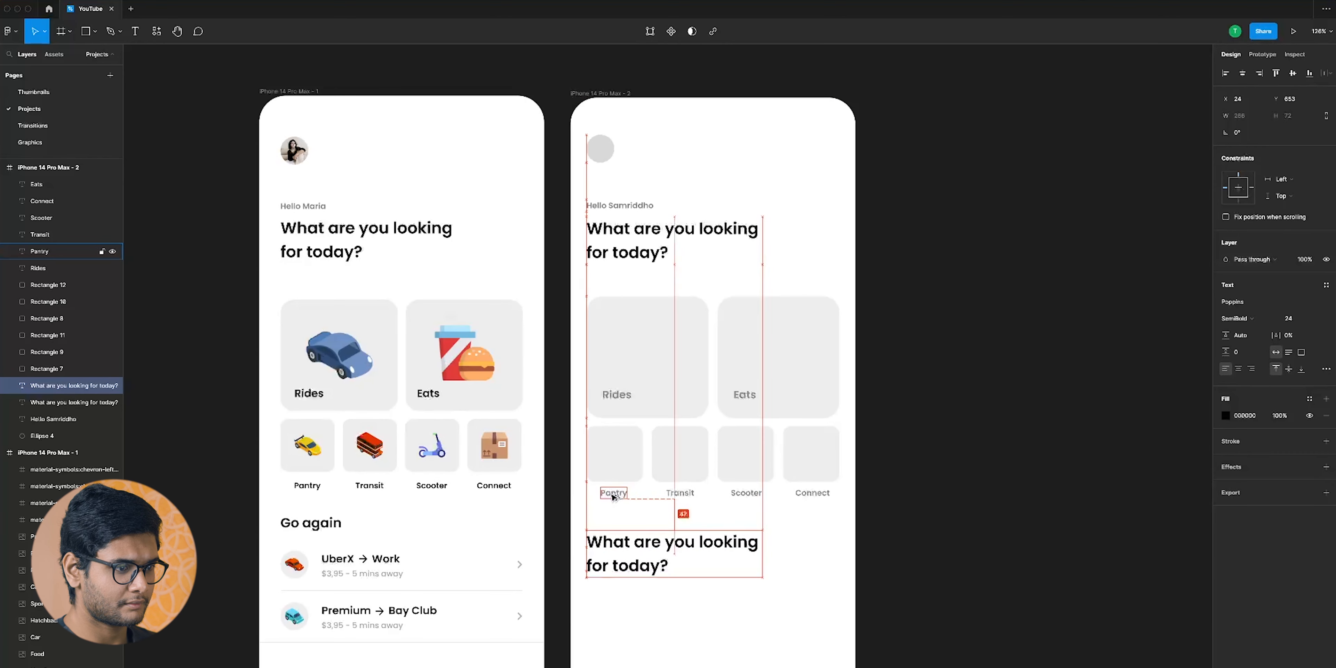
key(Up)
key(Up)
key(Up)
key(Up)
key(Up)
key(Up)
key(Up)
key(Up)
key(Up)
key(Up)
key(Up)
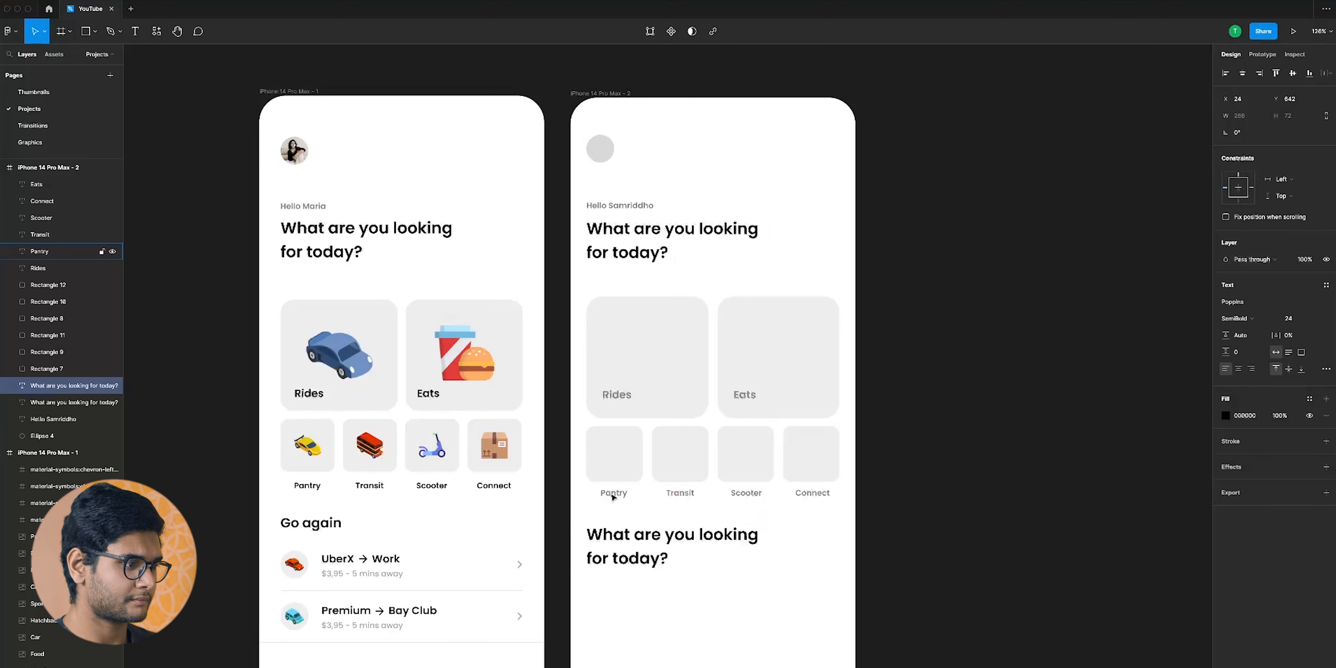
Change the text of the copied heading beneath the small labels to "Go again"
double_click(667, 560)
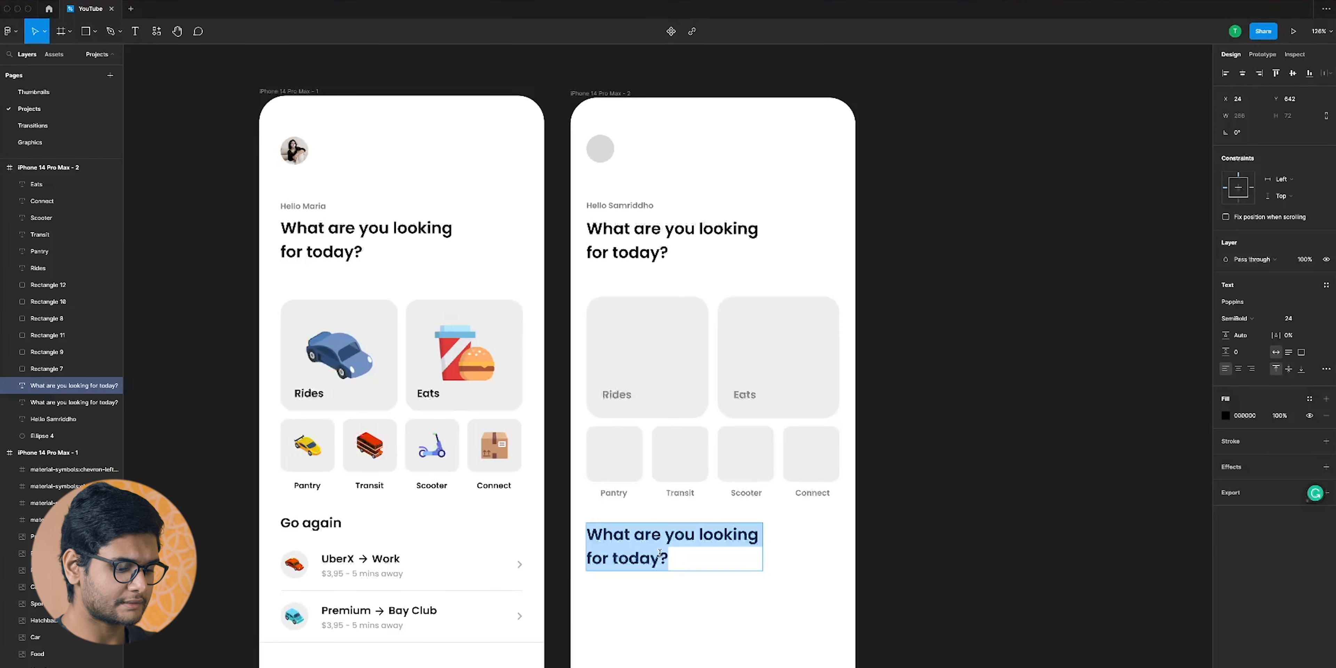
text(Go again)
key(Escape)
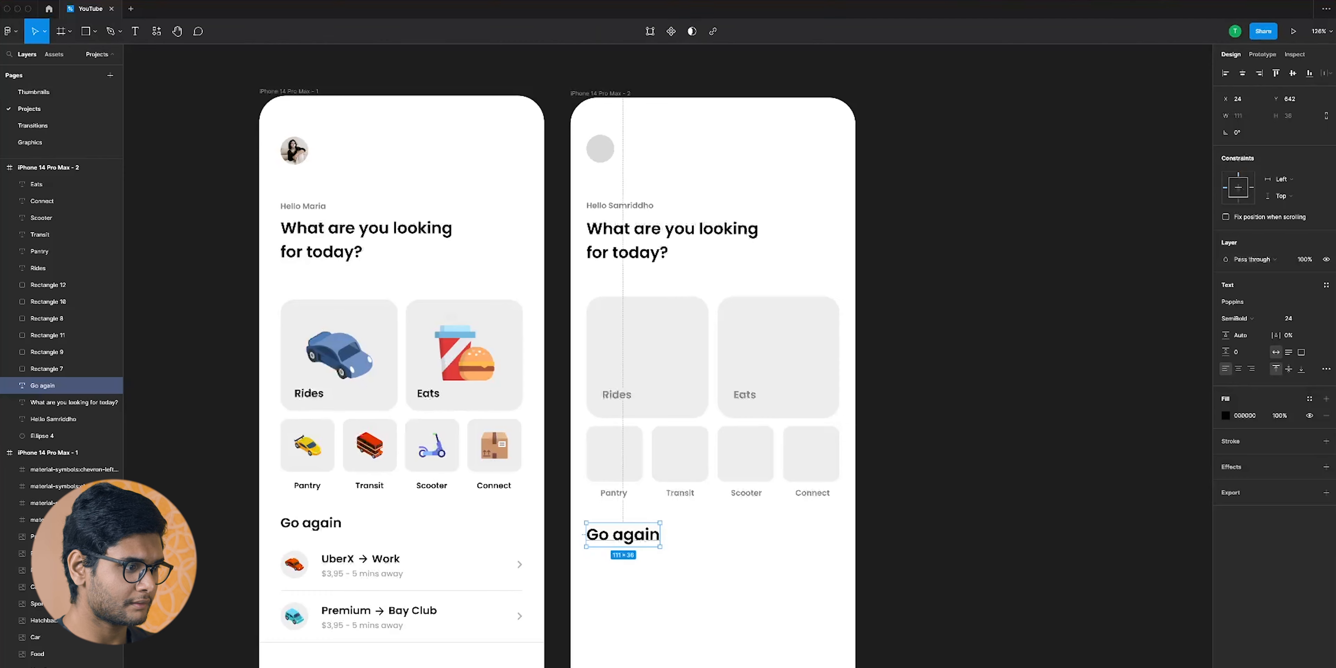
Compare the new "Go again" heading with the one in the reference frame and set its font size to 20
click(302, 516)
click(638, 535)
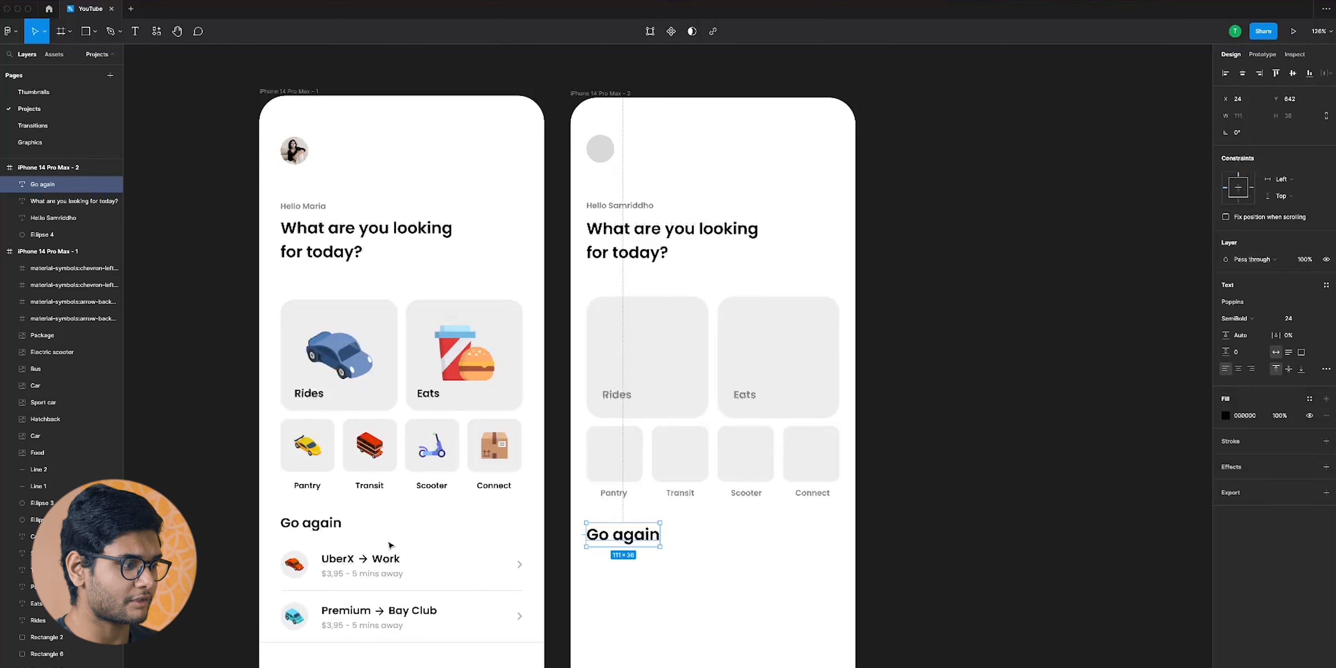
click(330, 527)
click(638, 543)
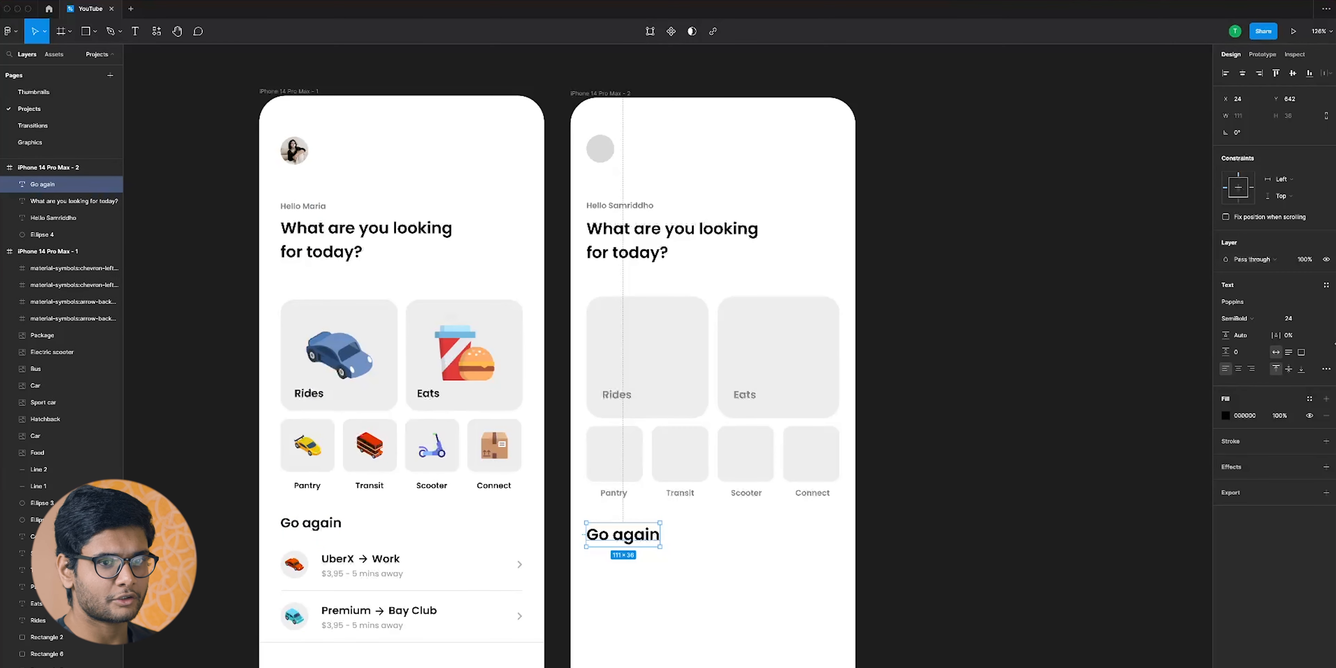
click(1300, 323)
text(20)
key(Return)
key(Escape)
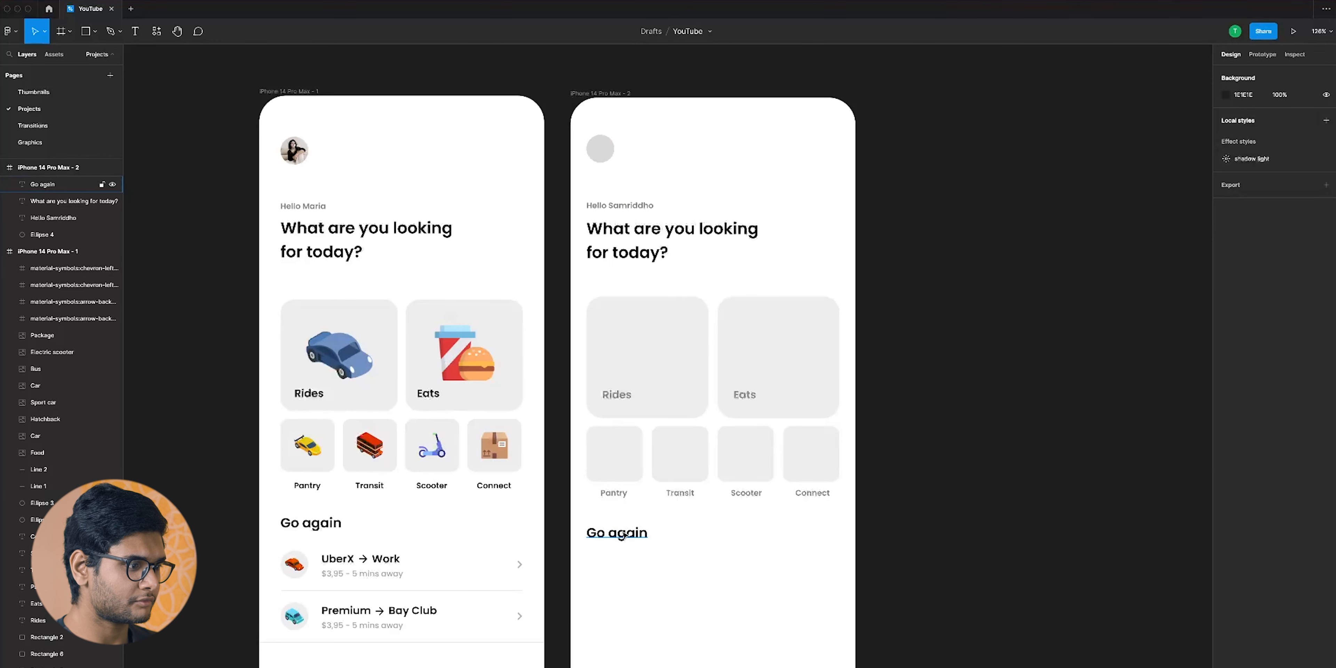
Duplicate the "Go again" heading just below it and change the copy to "UberX Work", with extra spaces between the two words
drag(625, 537, 672, 563)
key(Escape)
scroll(519, 539, down, 2)
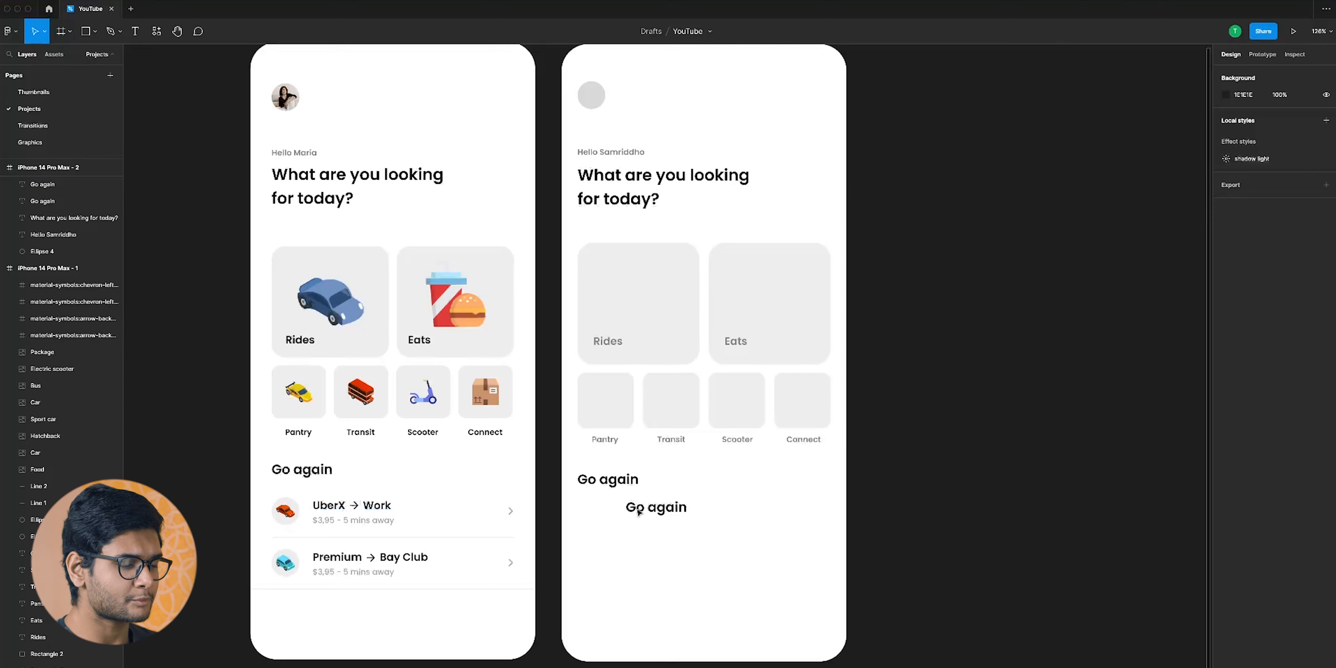
scroll(701, 531, down, 1)
double_click(674, 484)
text(UberX)
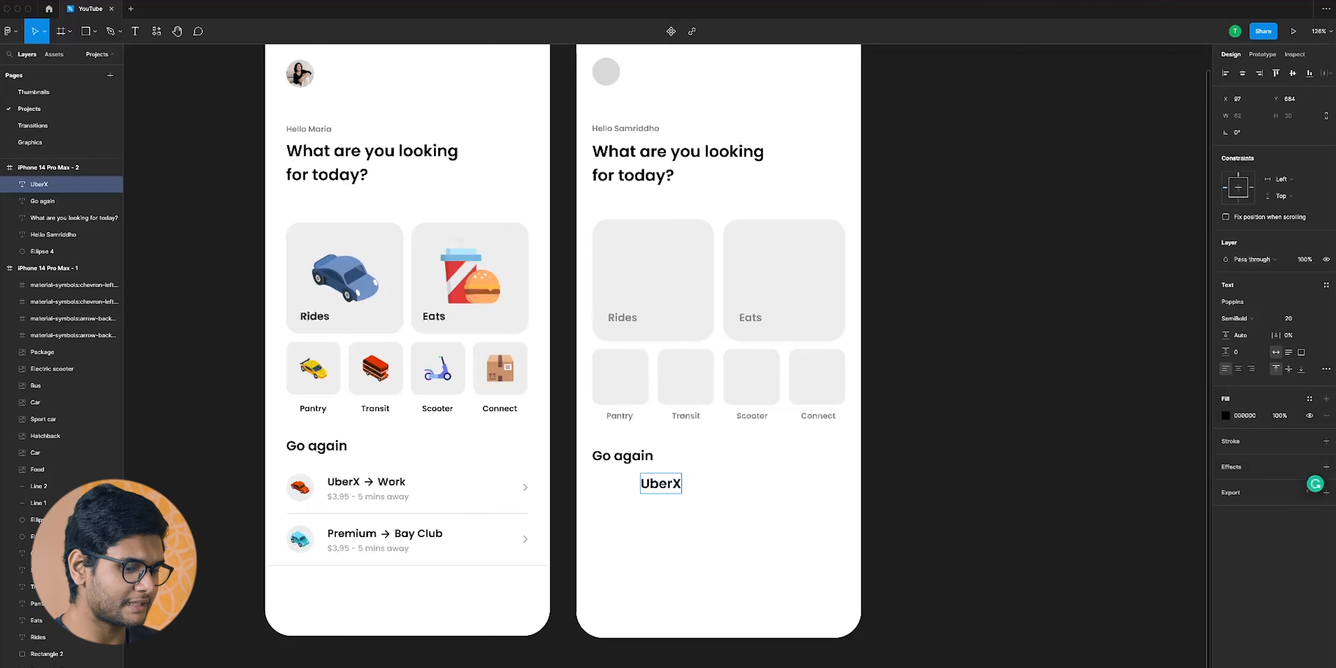
text( -)
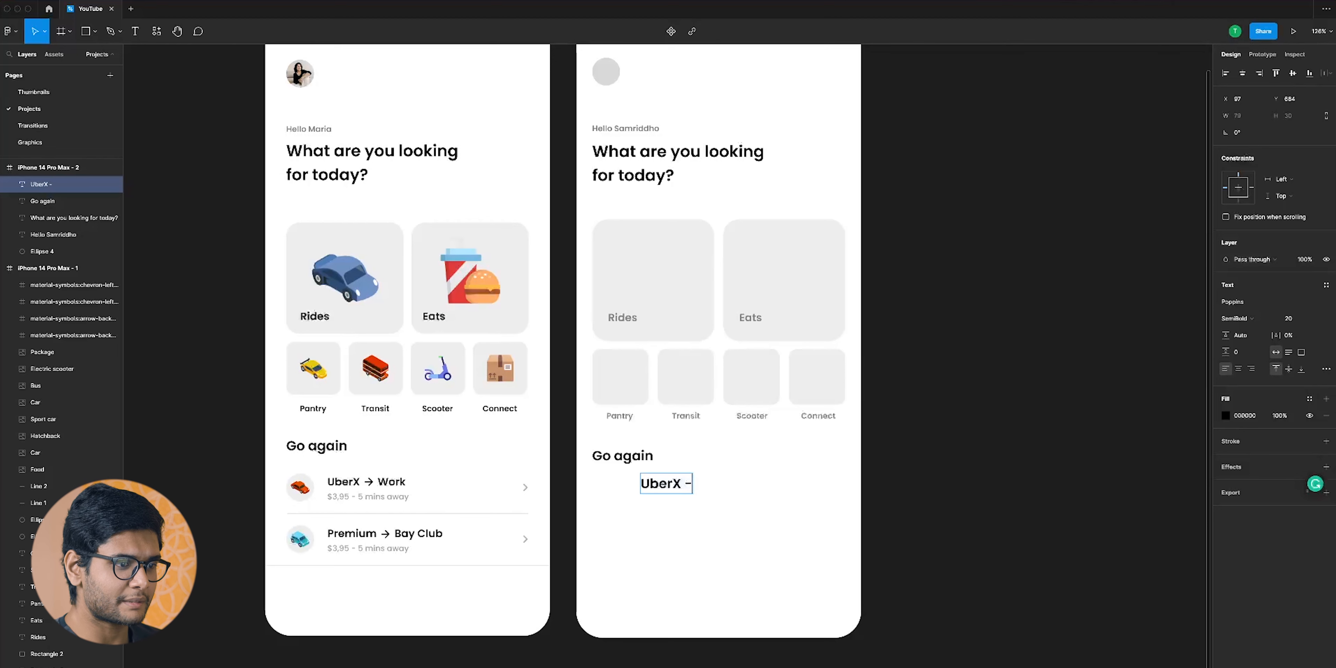
text(.)
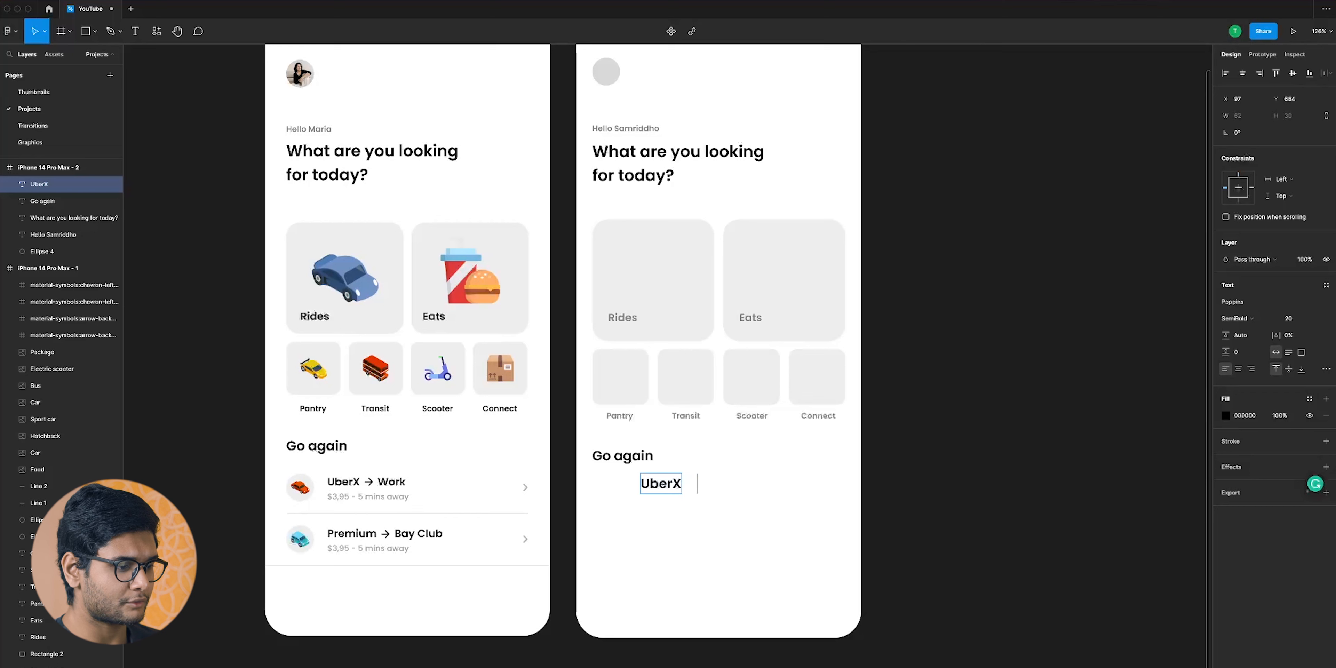
text(    Work)
click(598, 487)
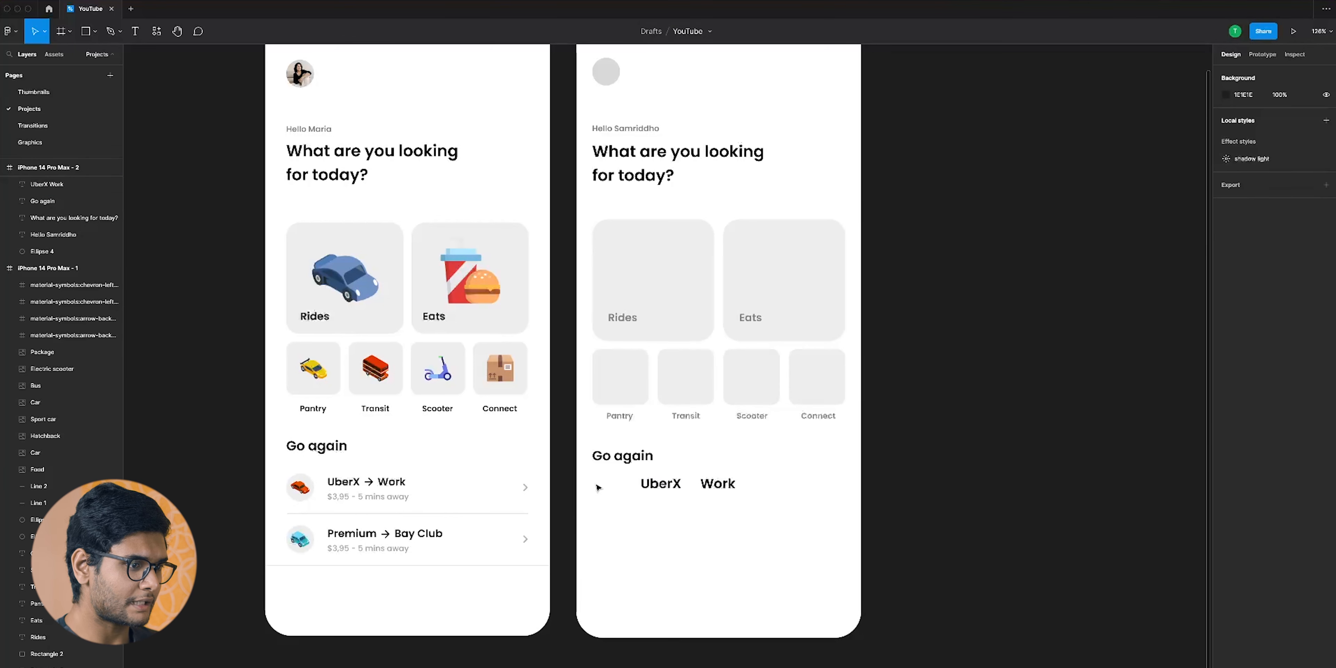
Draw a circle beneath the "Go again" heading beside the "UberX Work" text and set its size to 42 × 42
key(o)
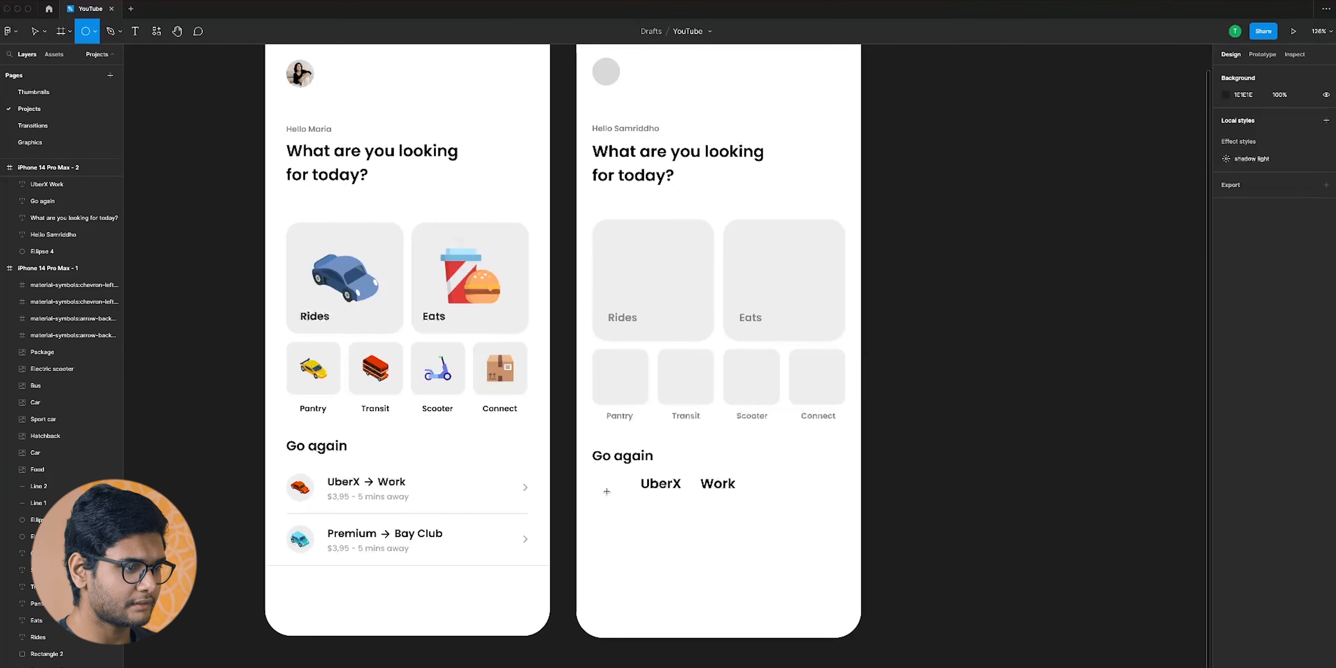
drag(596, 484, 617, 501)
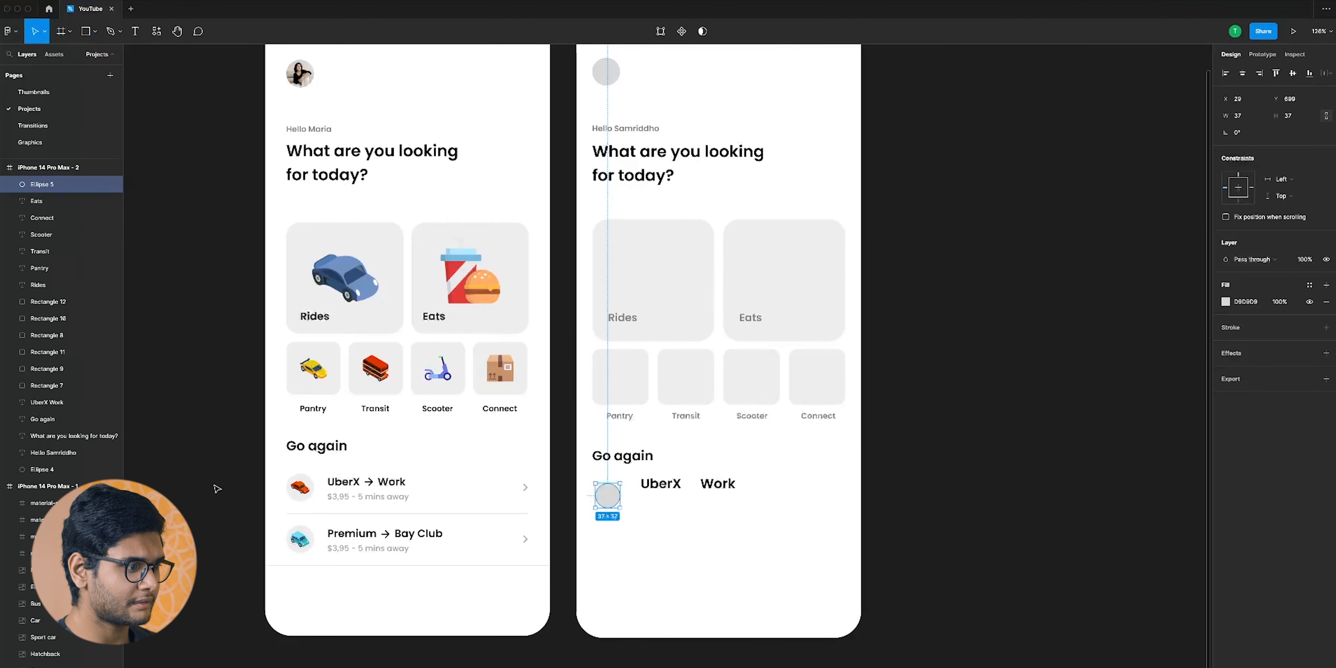
click(285, 485)
click(607, 495)
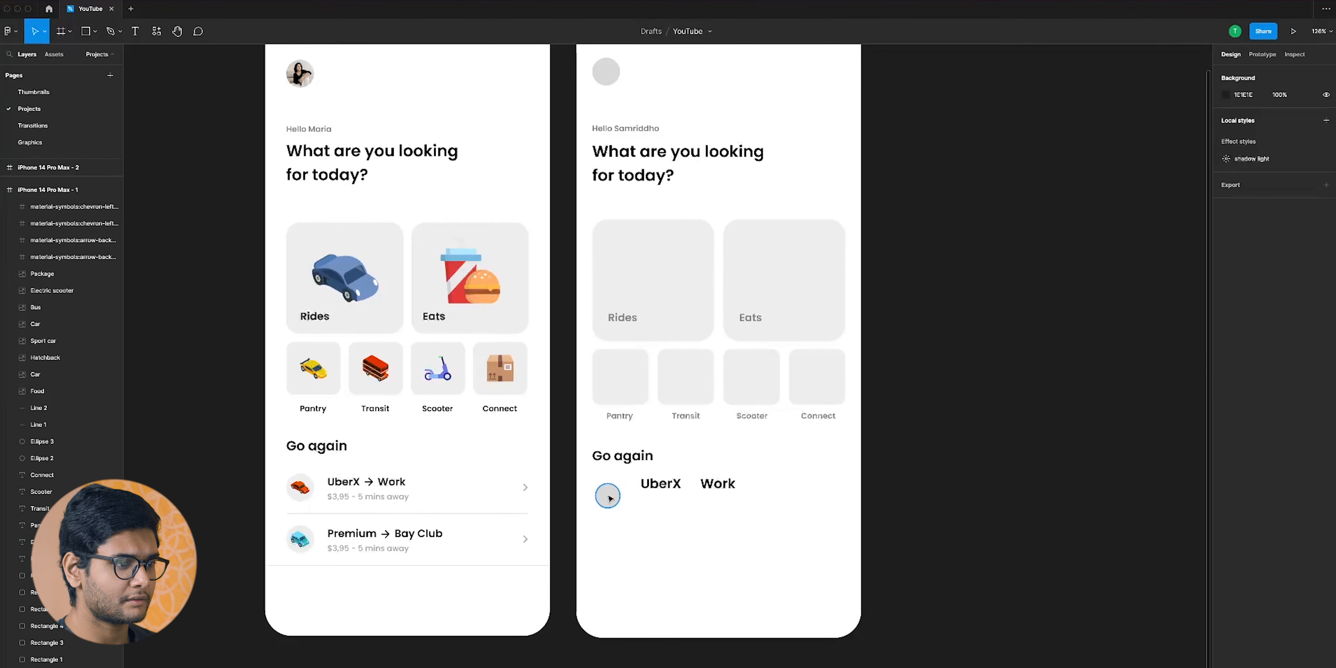
click(1298, 118)
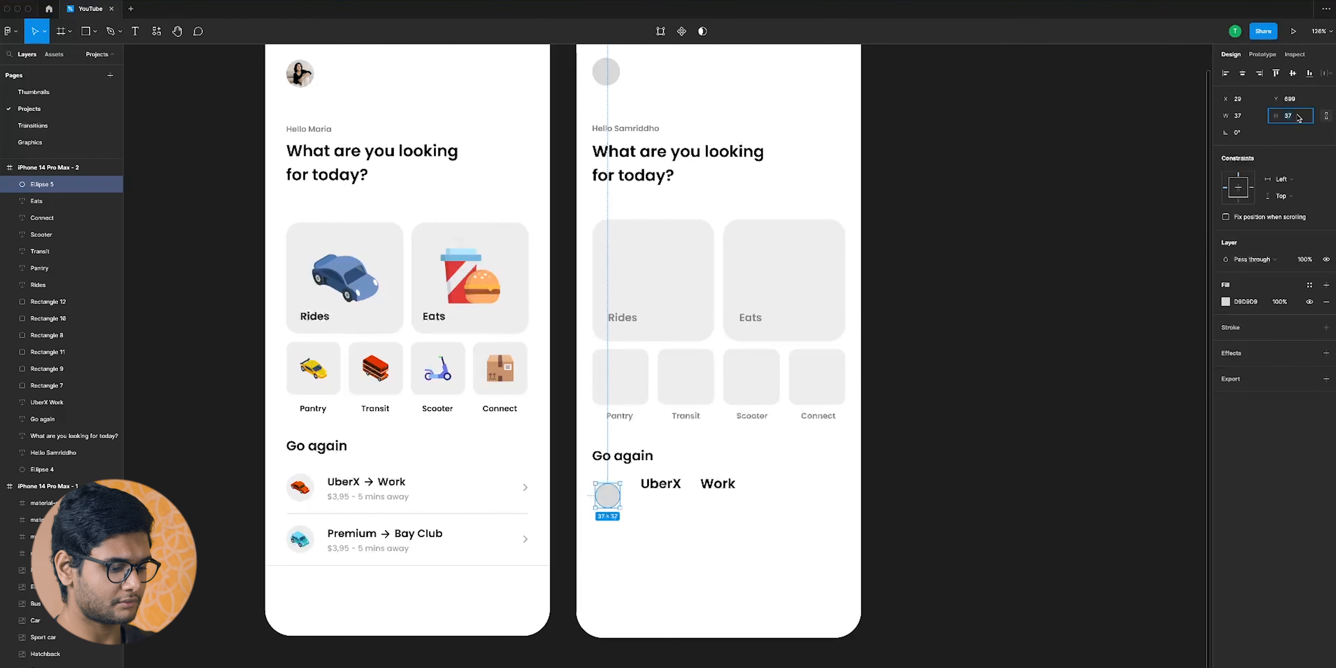
key(Return)
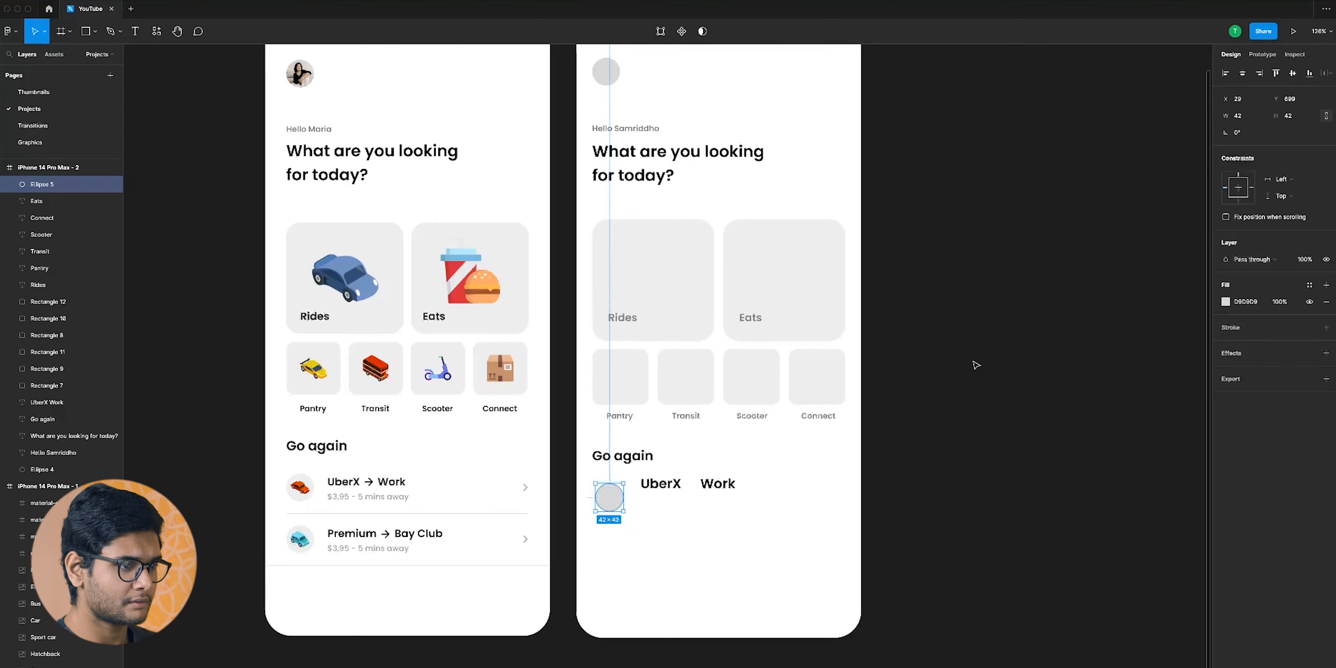
Move the 42 px circle to X 24, aligned with the "Go again" heading's left edge, and adjust its vertical gap beneath it
drag(609, 498, 608, 500)
key(Down)
key(Down)
key(Down)
key(Down)
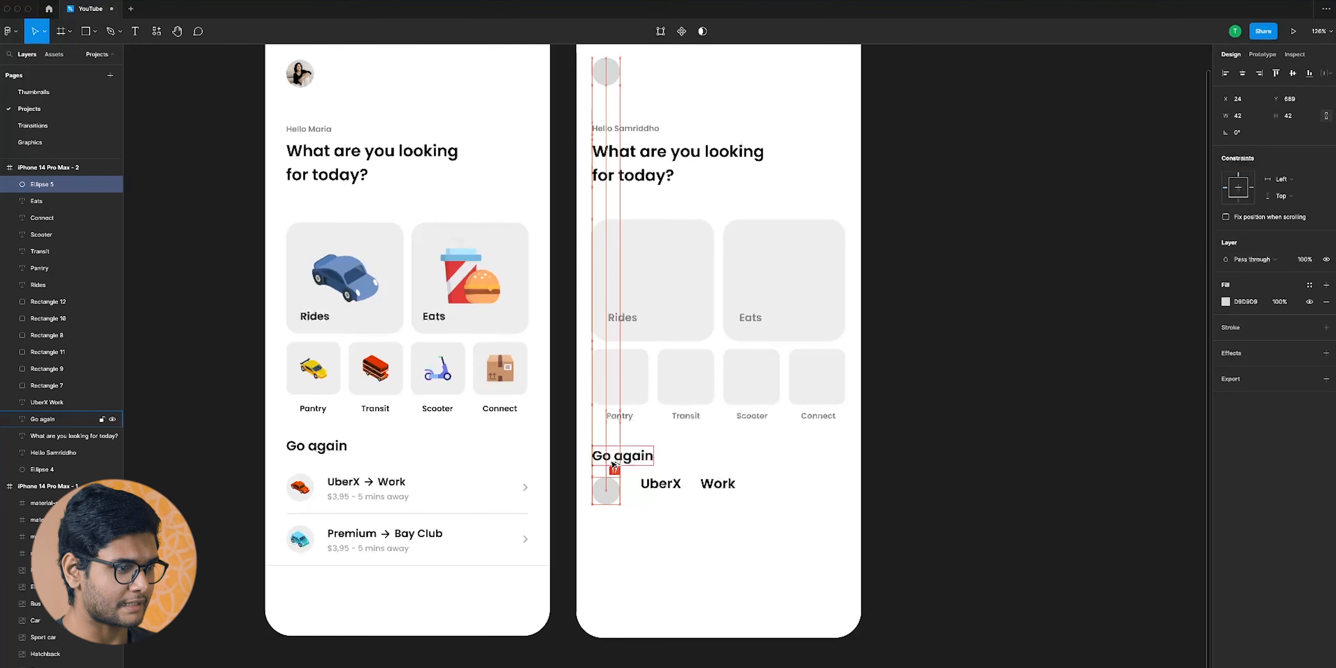
click(668, 518)
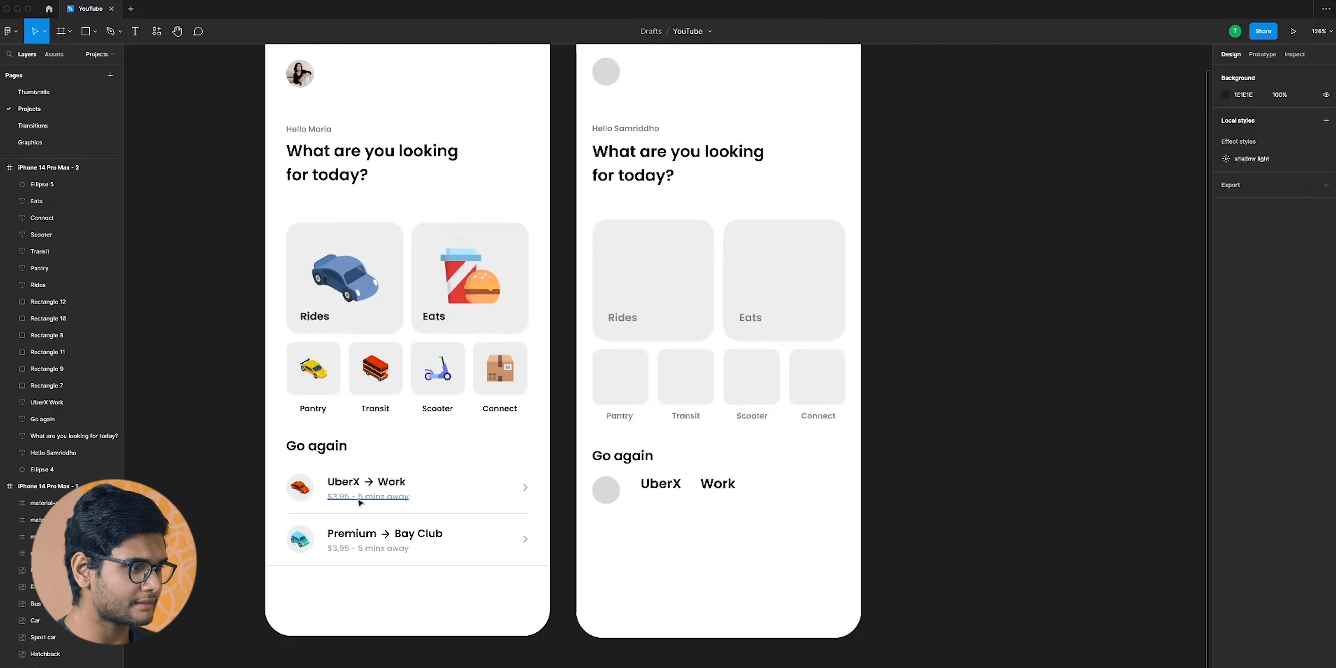
Duplicate the "UberX Work" text below itself and change the copy to "$3.95 - 5 mins away"
drag(662, 486, 668, 517)
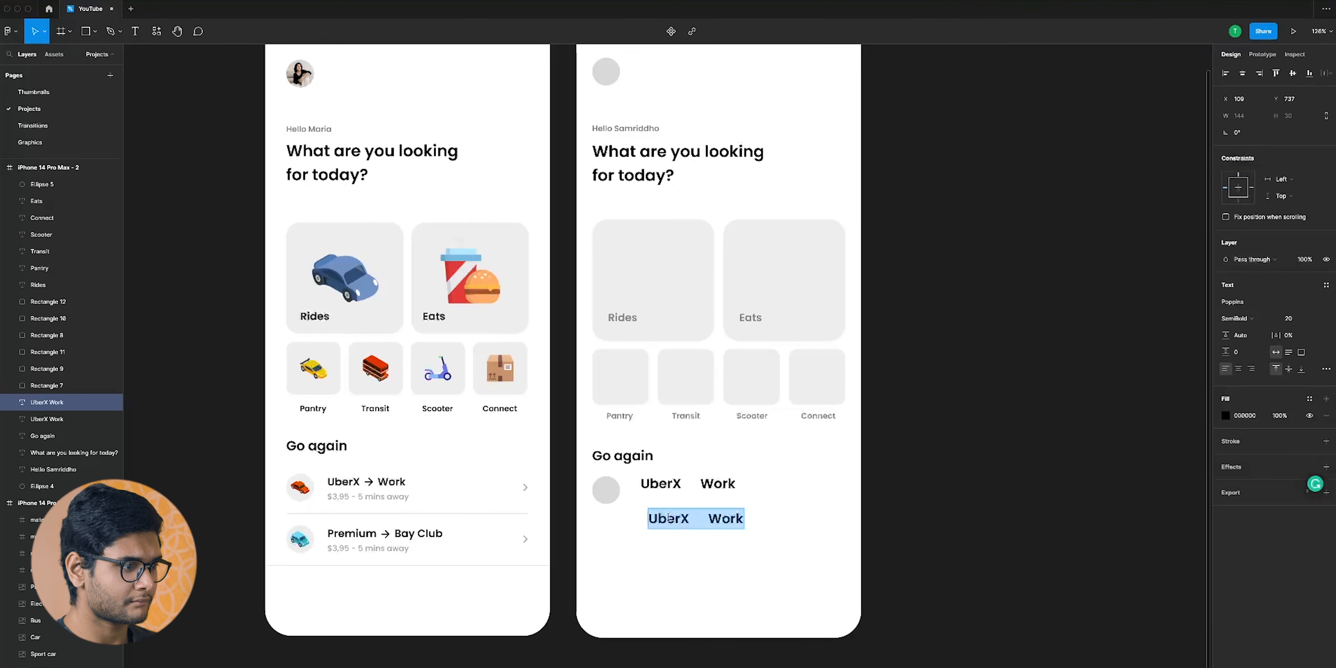
text($)
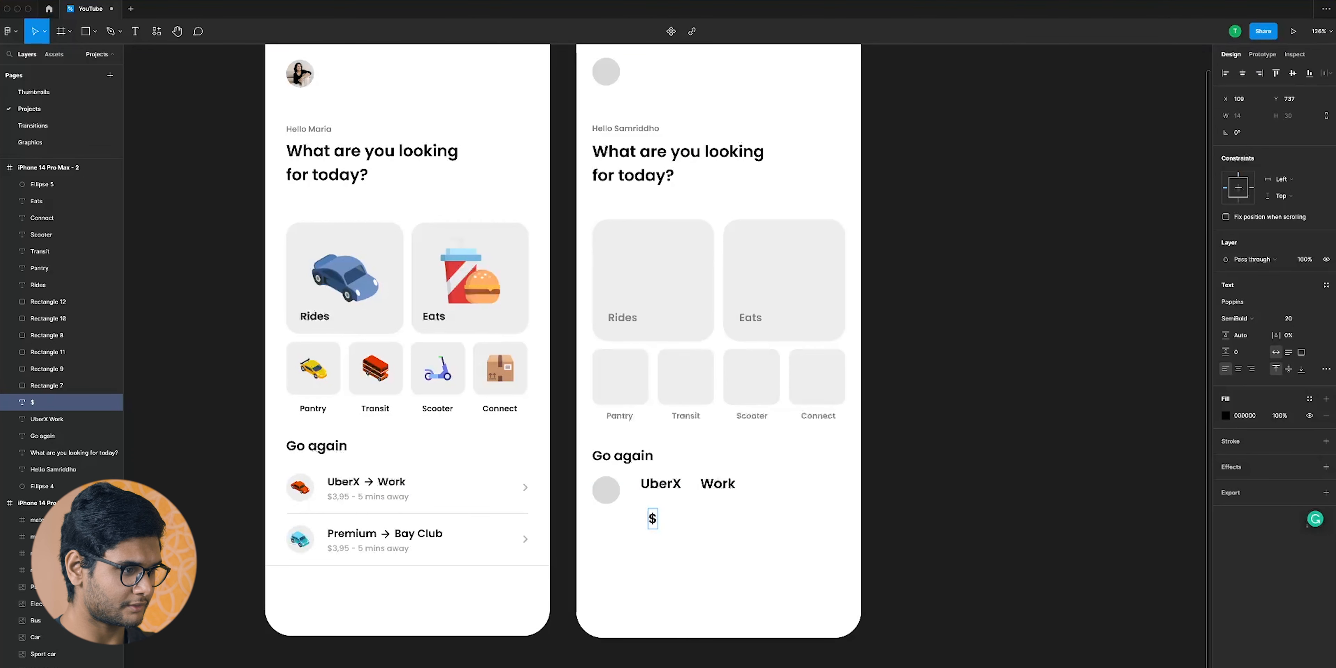
text(3.95 - /)
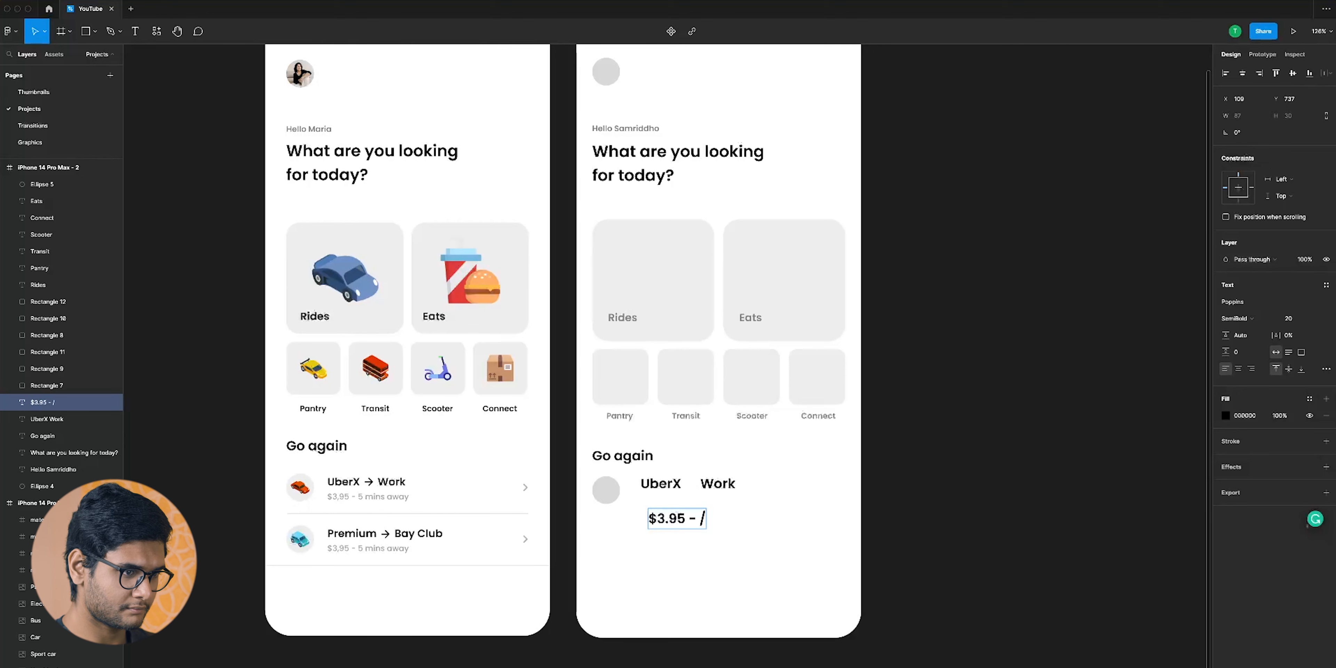
key(BackSpace)
text(5 mins away)
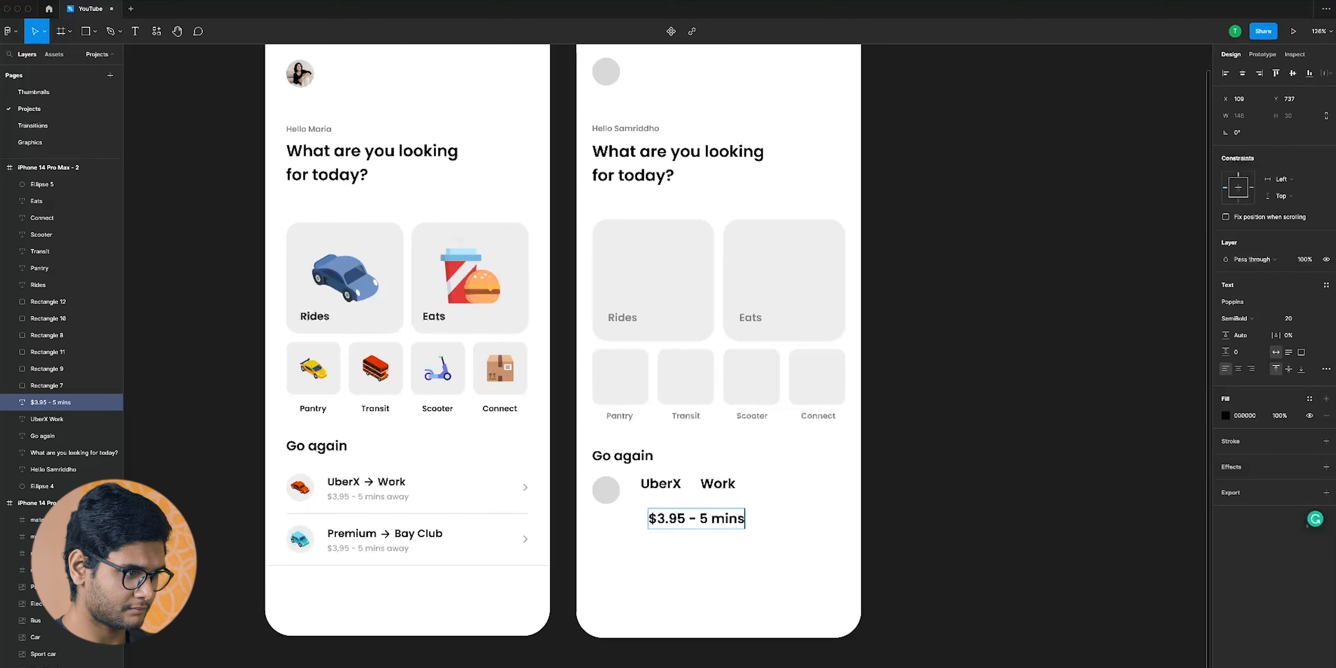
key(Escape)
Set the new "$3.95 - 5 mins away" text to font size 12 and Regular weight
click(346, 497)
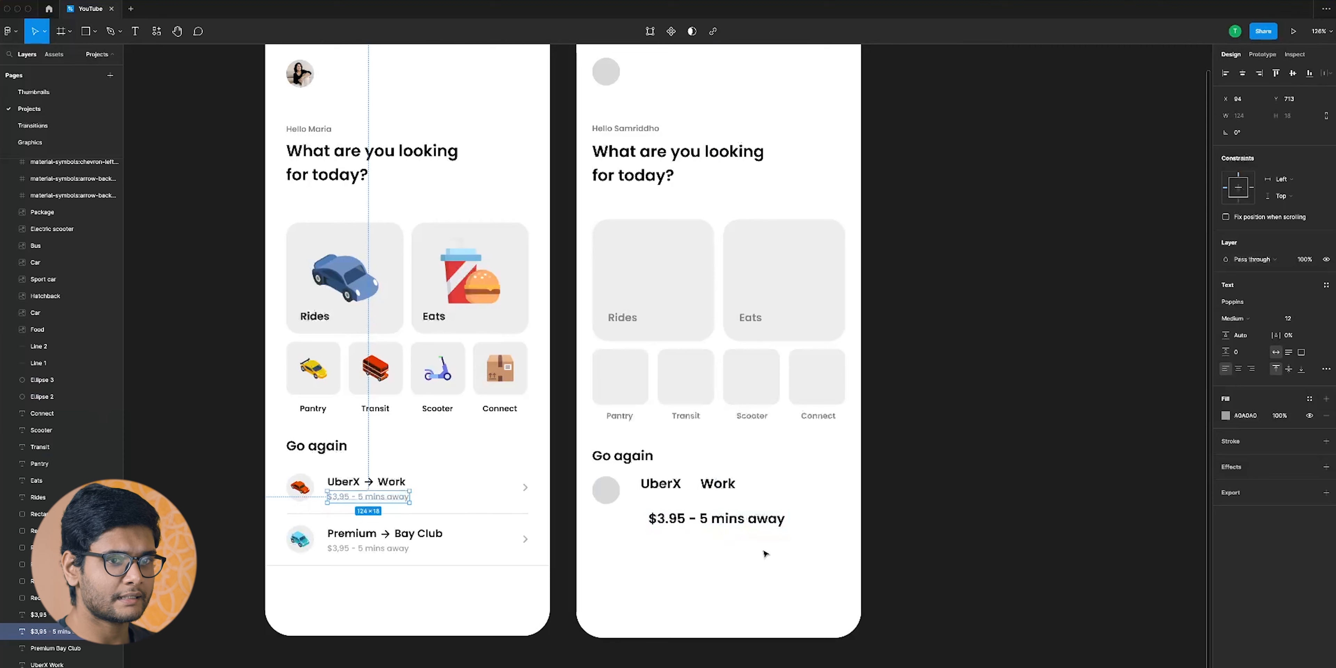
click(715, 518)
click(1301, 319)
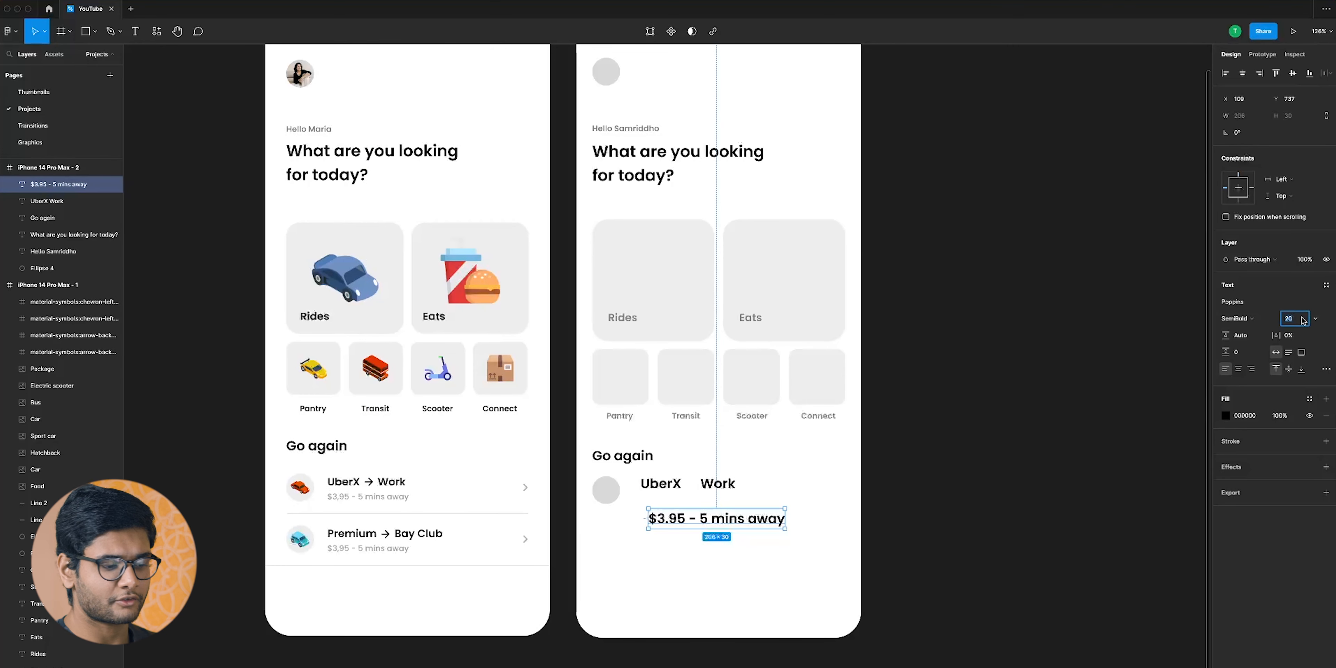
key(Escape)
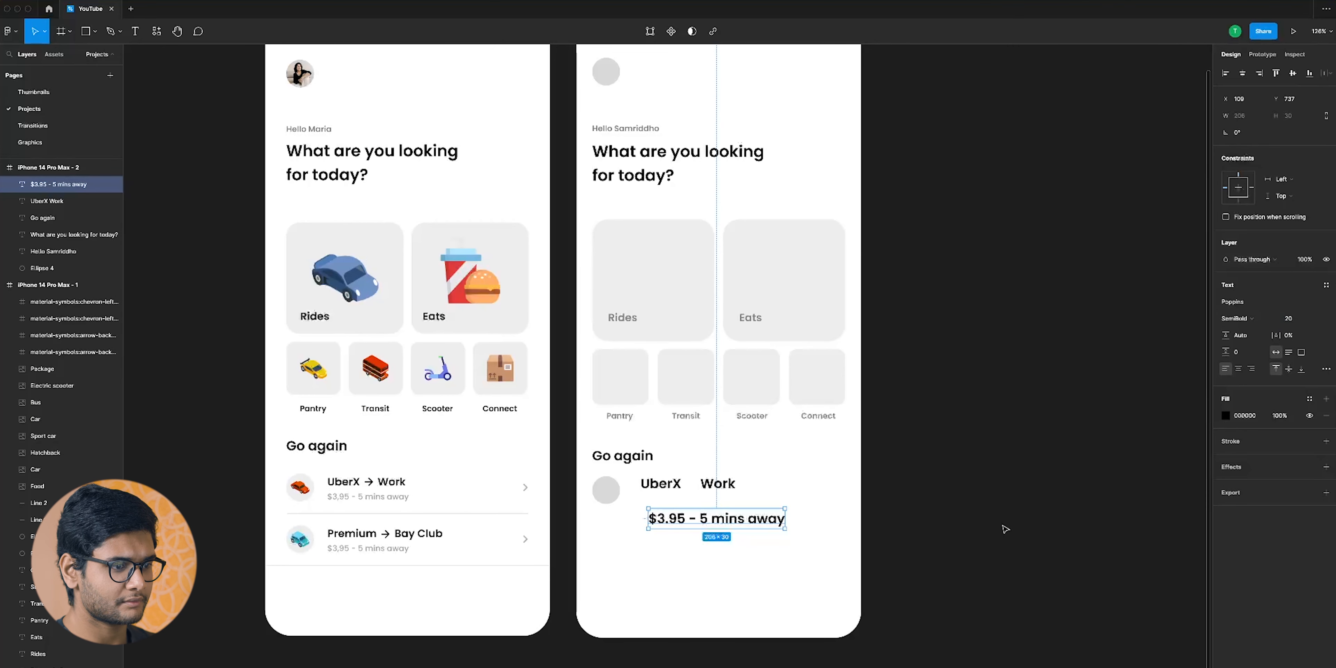
click(1294, 320)
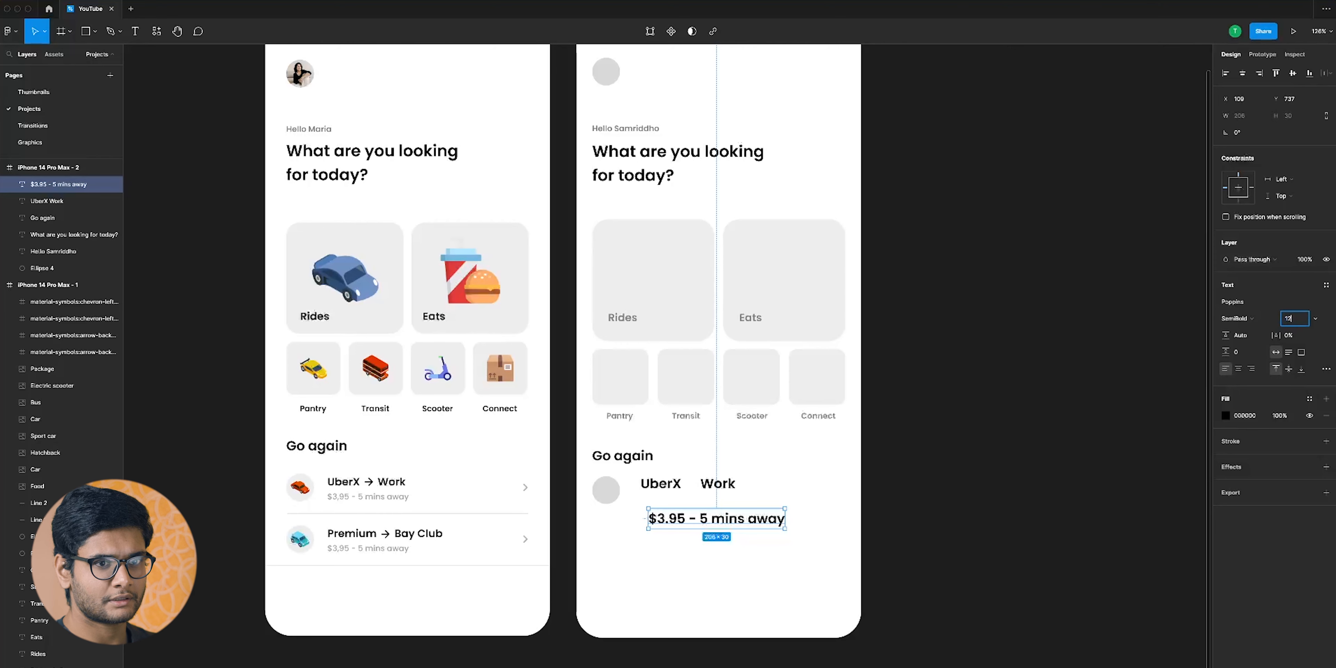
key(Return)
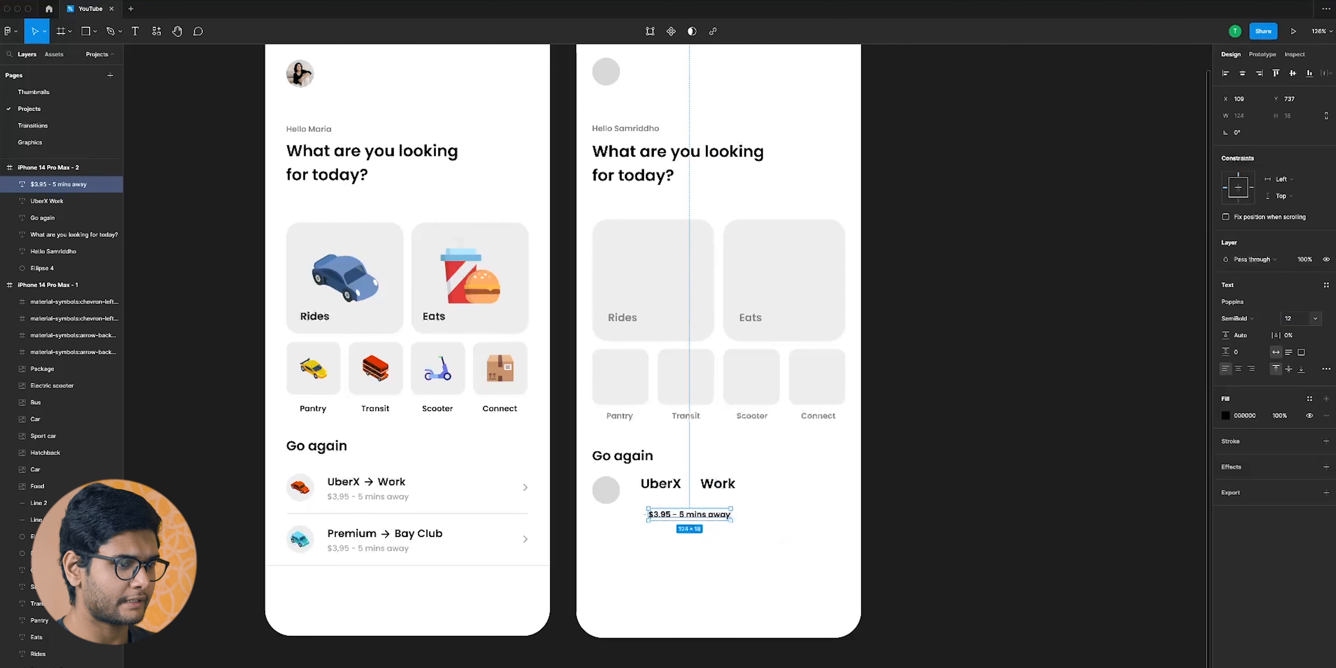
click(1259, 325)
click(1259, 295)
click(950, 441)
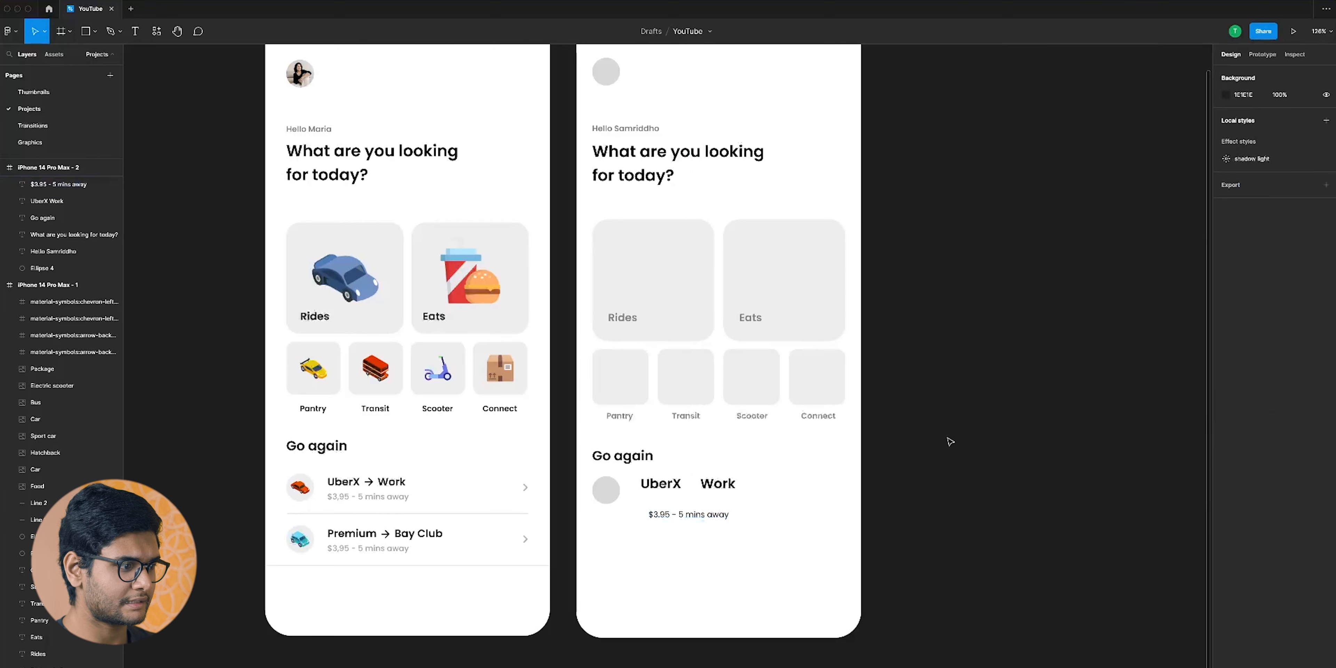
Left-align the price text directly beneath "UberX Work" and shift both texts to X 90, leaving a 24 px gap beside the circle
drag(698, 518, 691, 504)
key(alt)
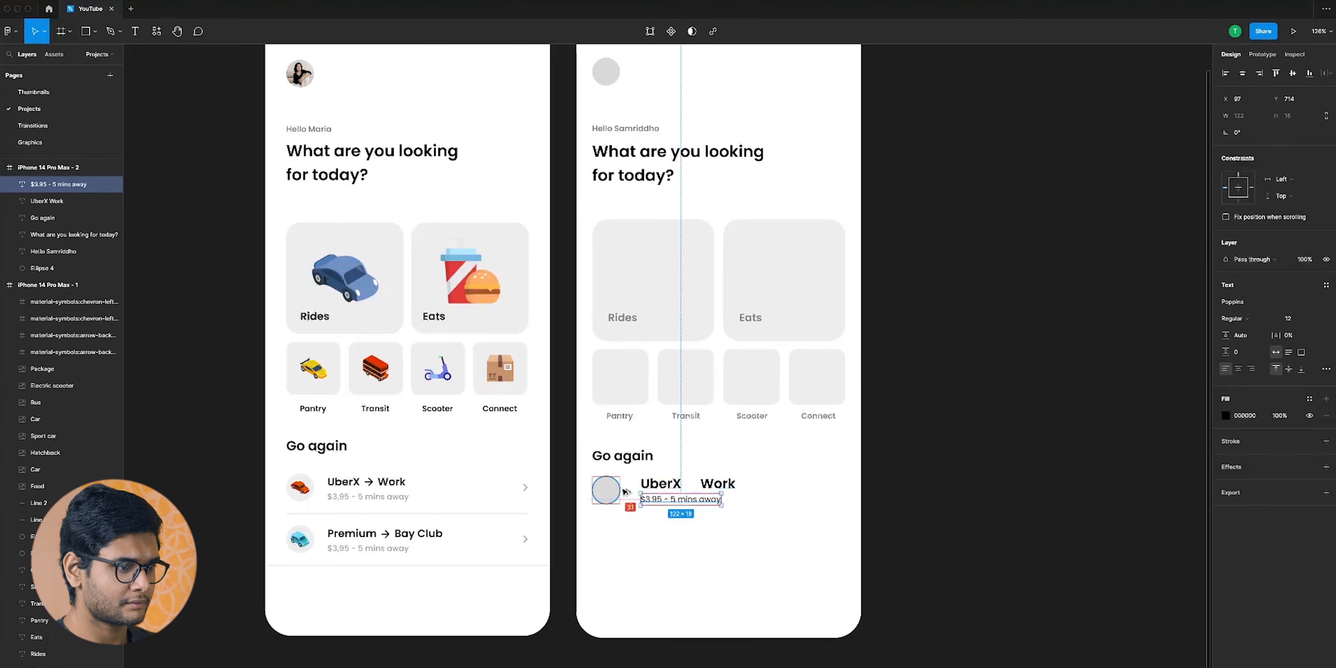
shift+click(660, 483)
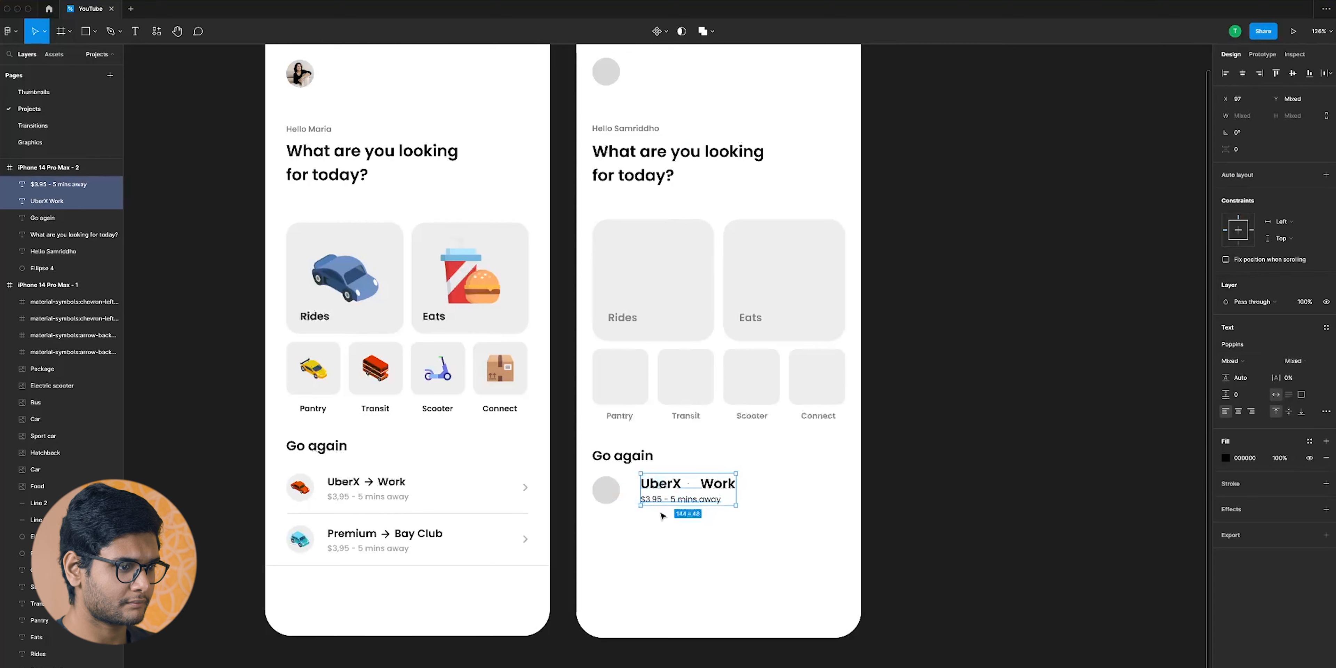
key(alt)
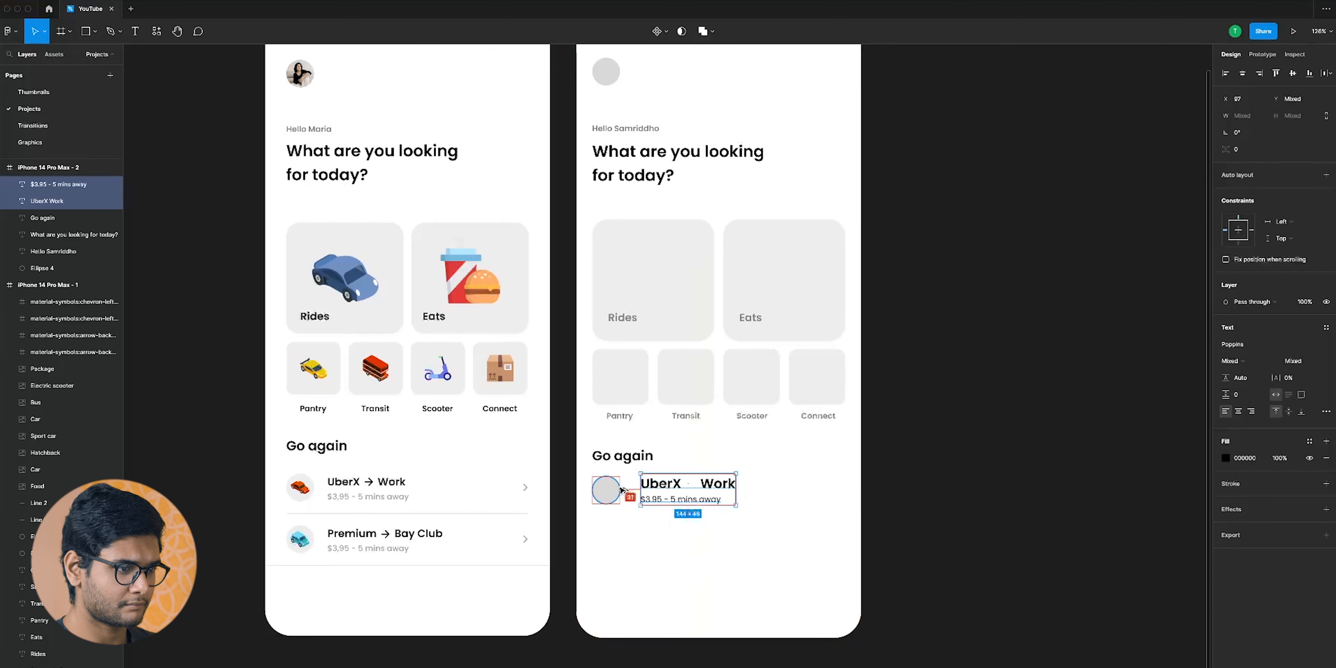
key(Left)
key(Left)
key(Left)
key(Left)
key(Left)
key(Left)
key(Left)
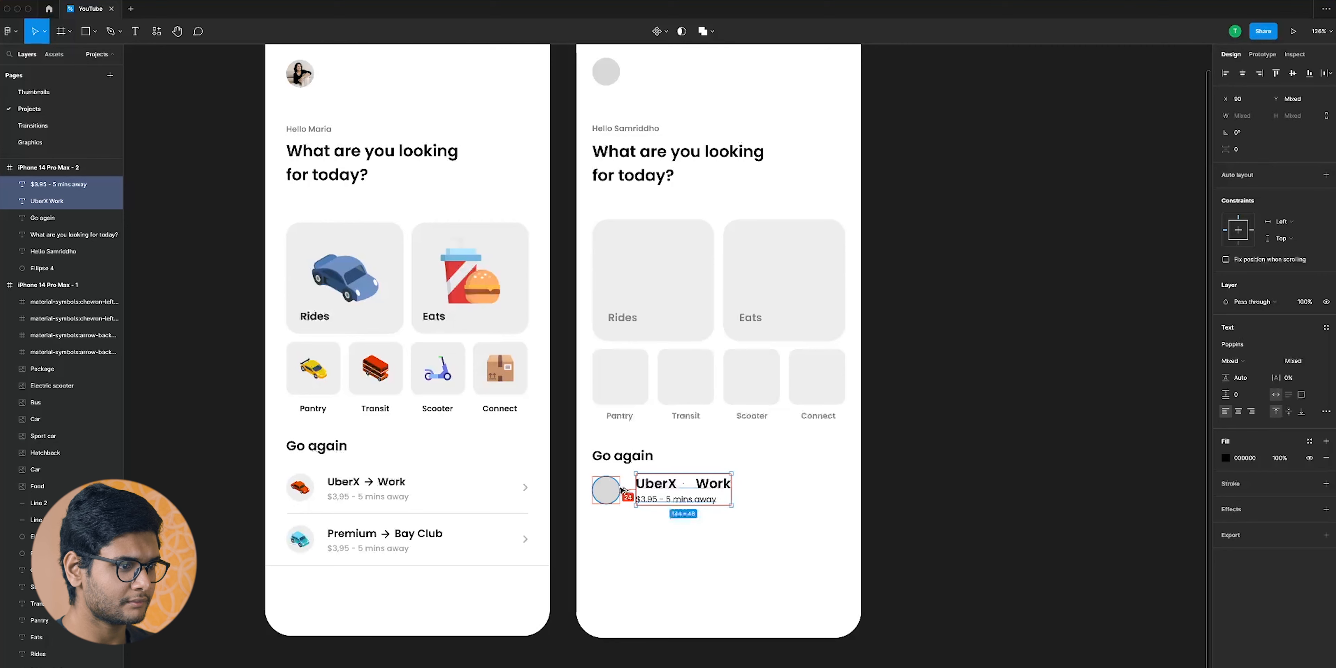
click(710, 528)
Draw a horizontal divider line 382 px wide at X 24 beneath the first "Go again" row
drag(722, 525, 699, 493)
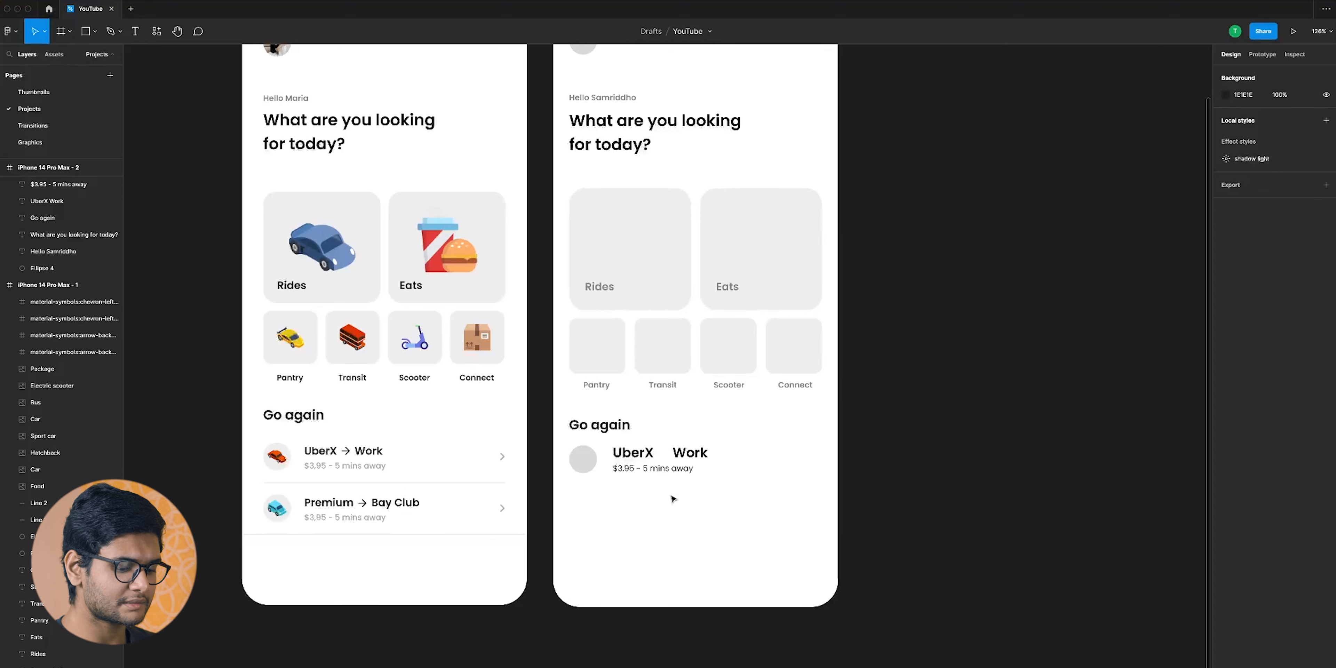
key(shift+l)
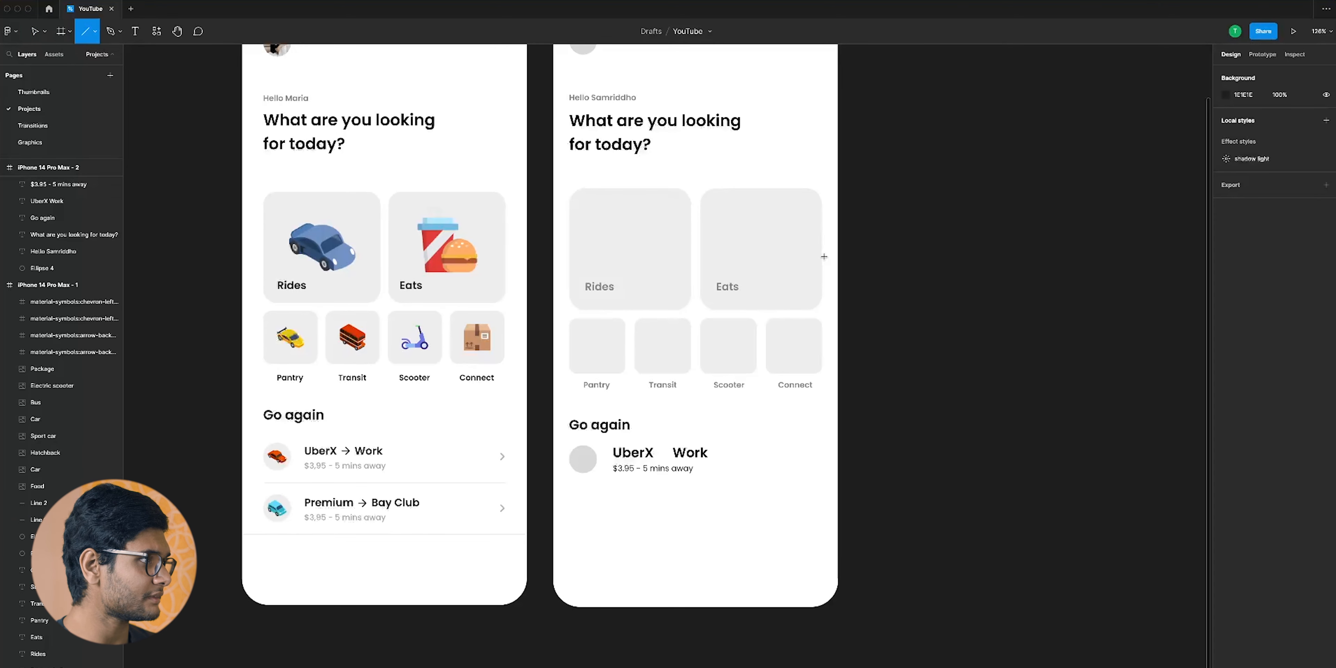
click(95, 31)
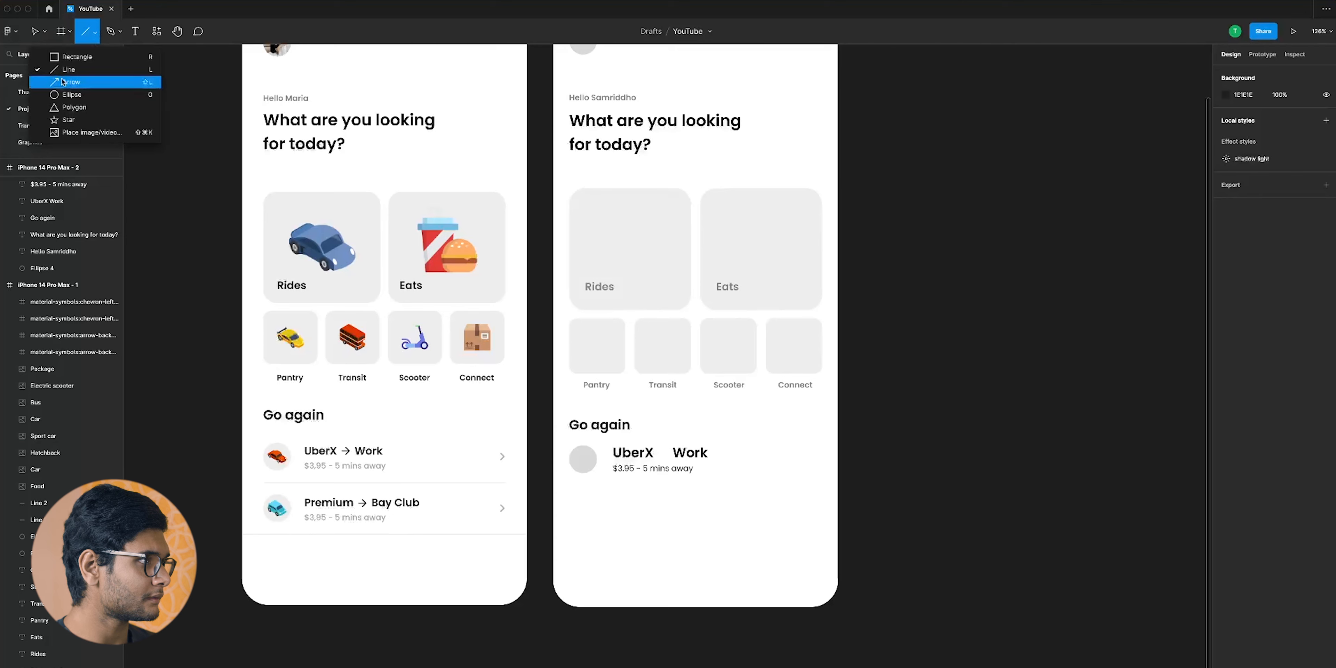
click(89, 35)
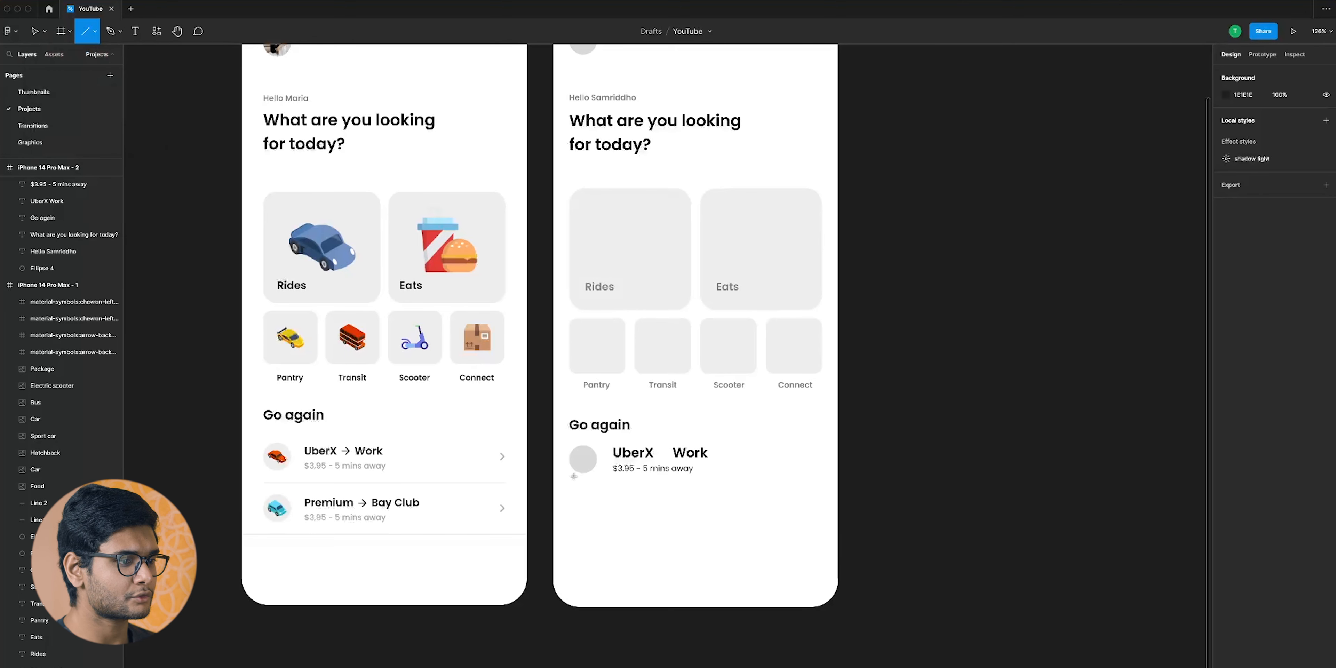
drag(569, 491, 819, 492)
drag(564, 490, 569, 490)
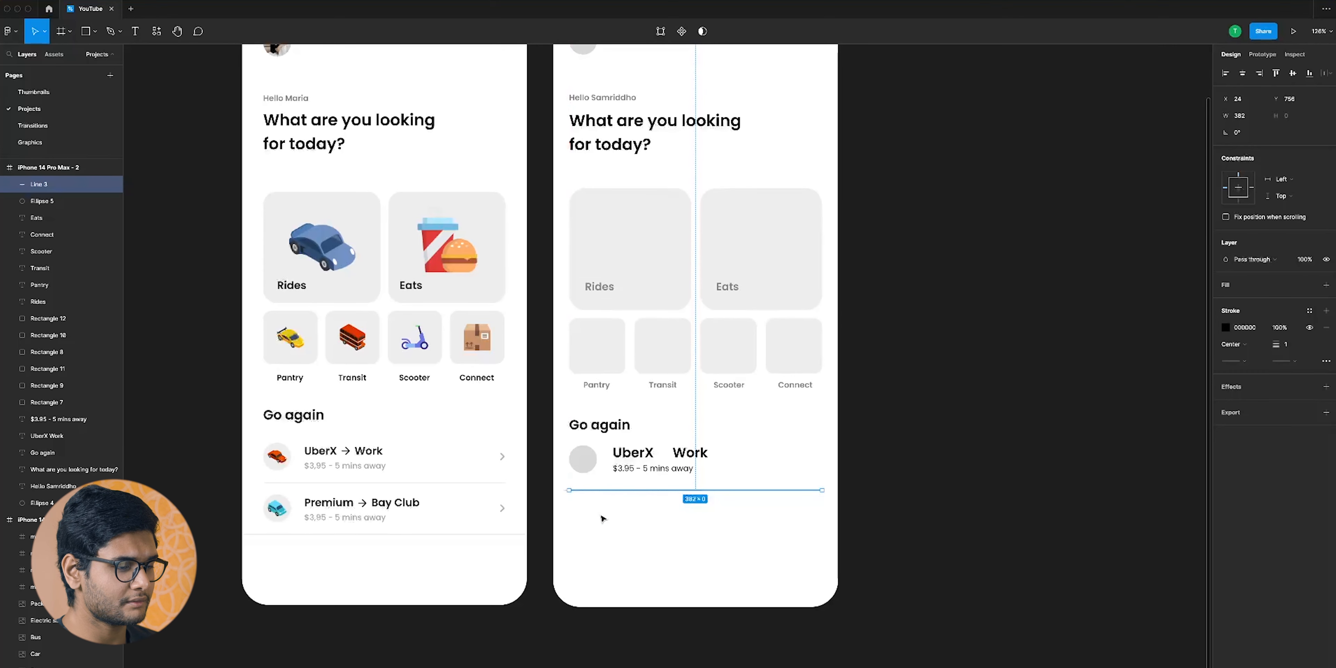
Nudge the divider line up to Y 746, closer to the circle and price text
key(Up)
key(Up)
key(Up)
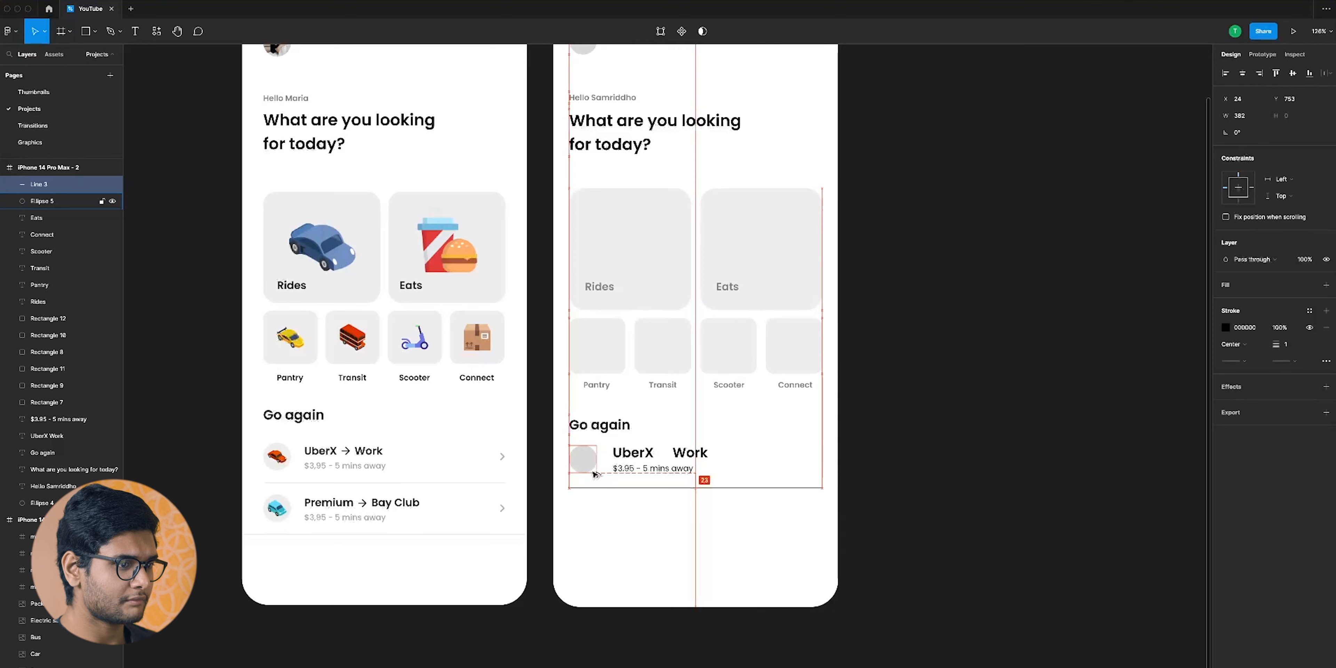
click(611, 536)
drag(596, 489, 596, 491)
key(Up)
key(Up)
key(Up)
key(Up)
key(Up)
key(Up)
key(Up)
key(Up)
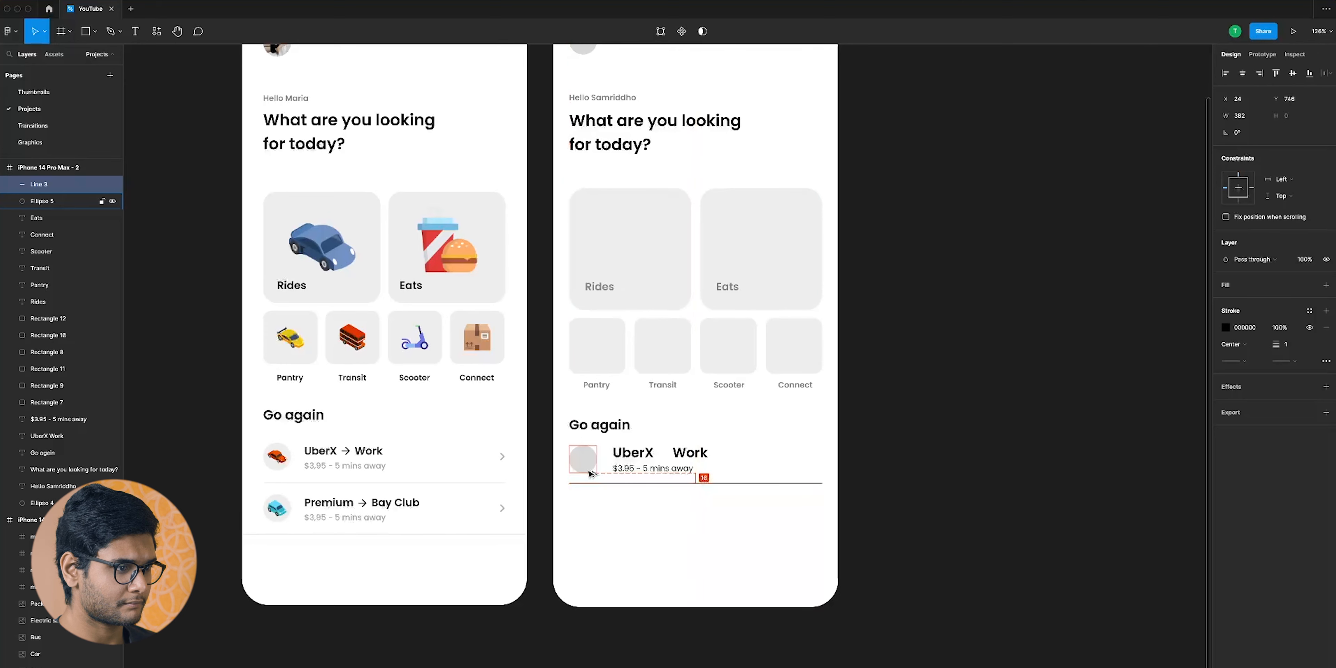
click(620, 520)
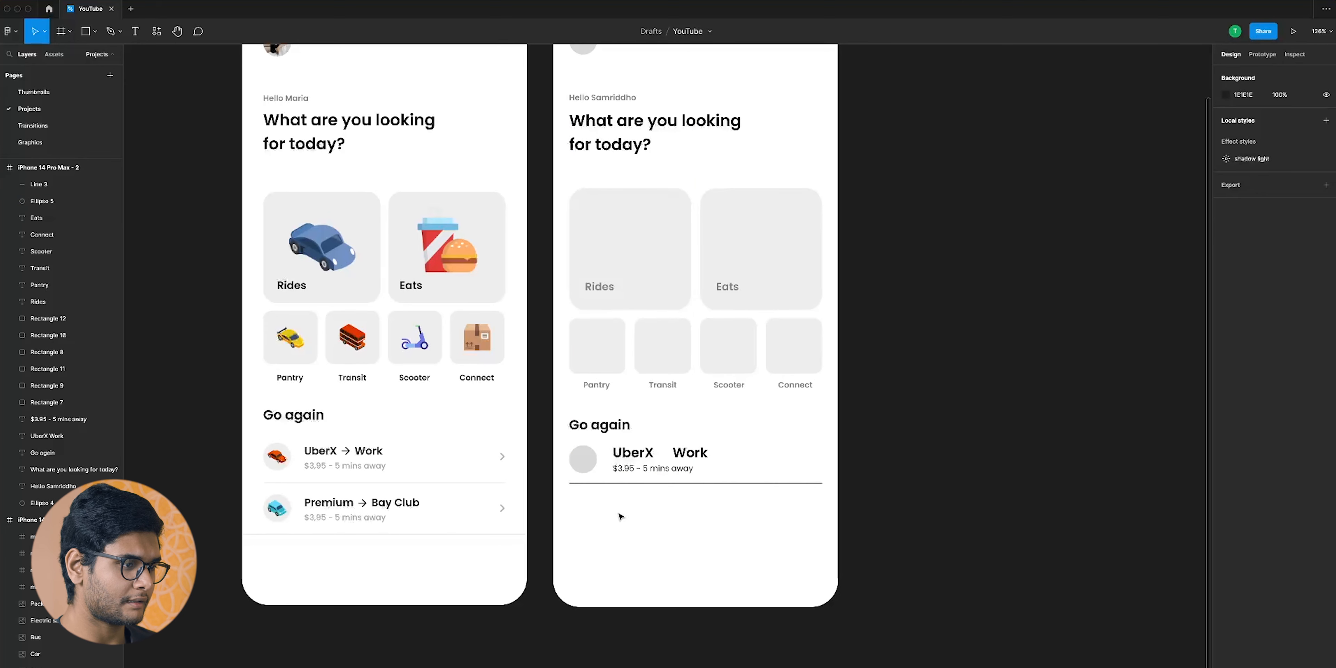
Try to duplicate the first "Go again" row with its divider below itself, and undo the copy
scroll(621, 516, right, 1)
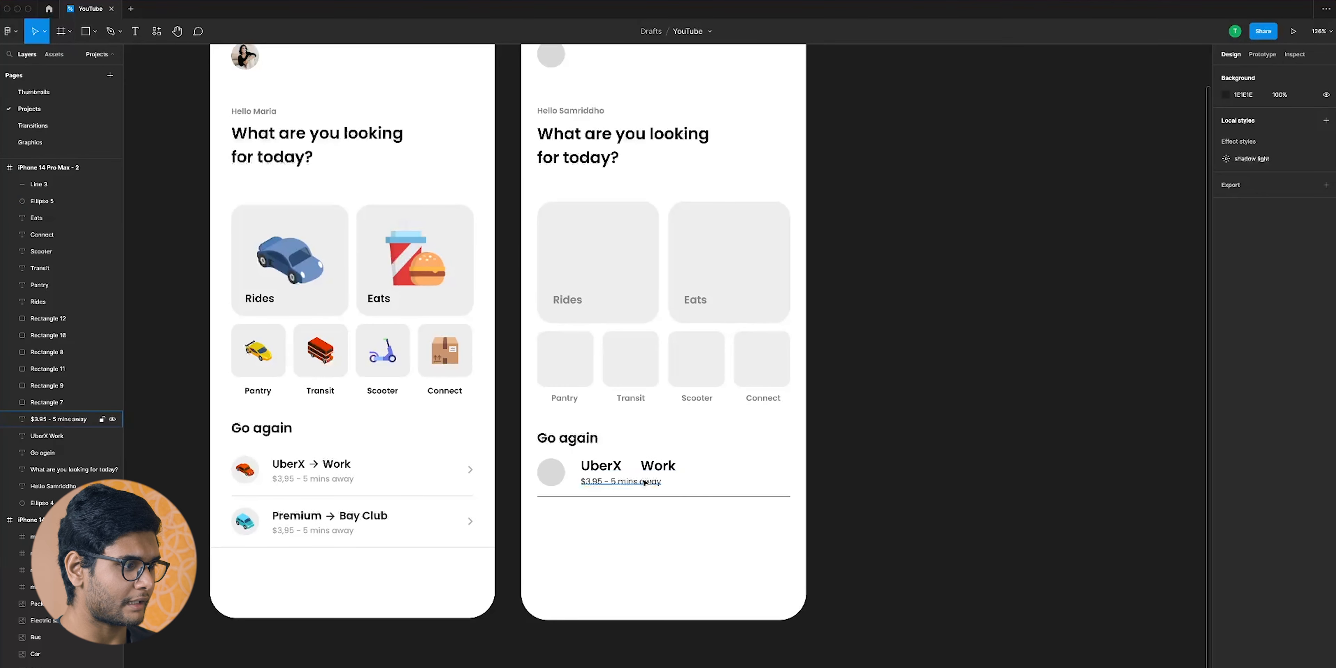
drag(521, 508, 719, 450)
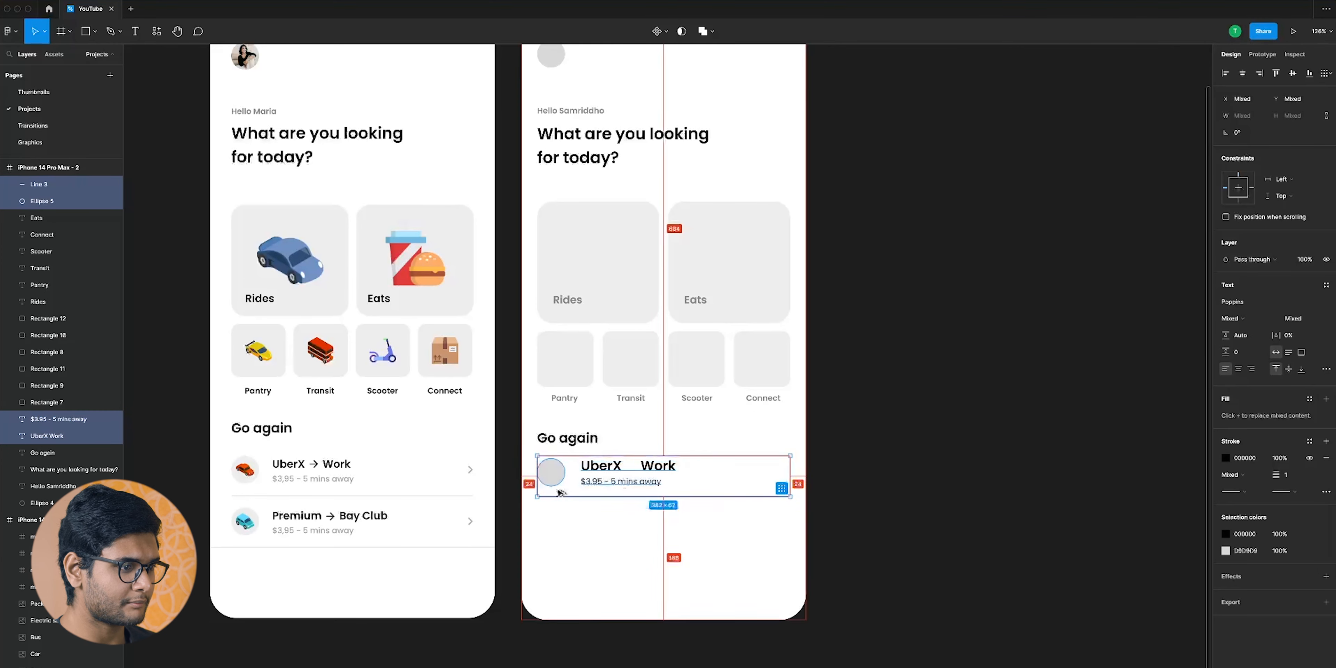
alt+drag(559, 479, 553, 549)
key(ctrl+z)
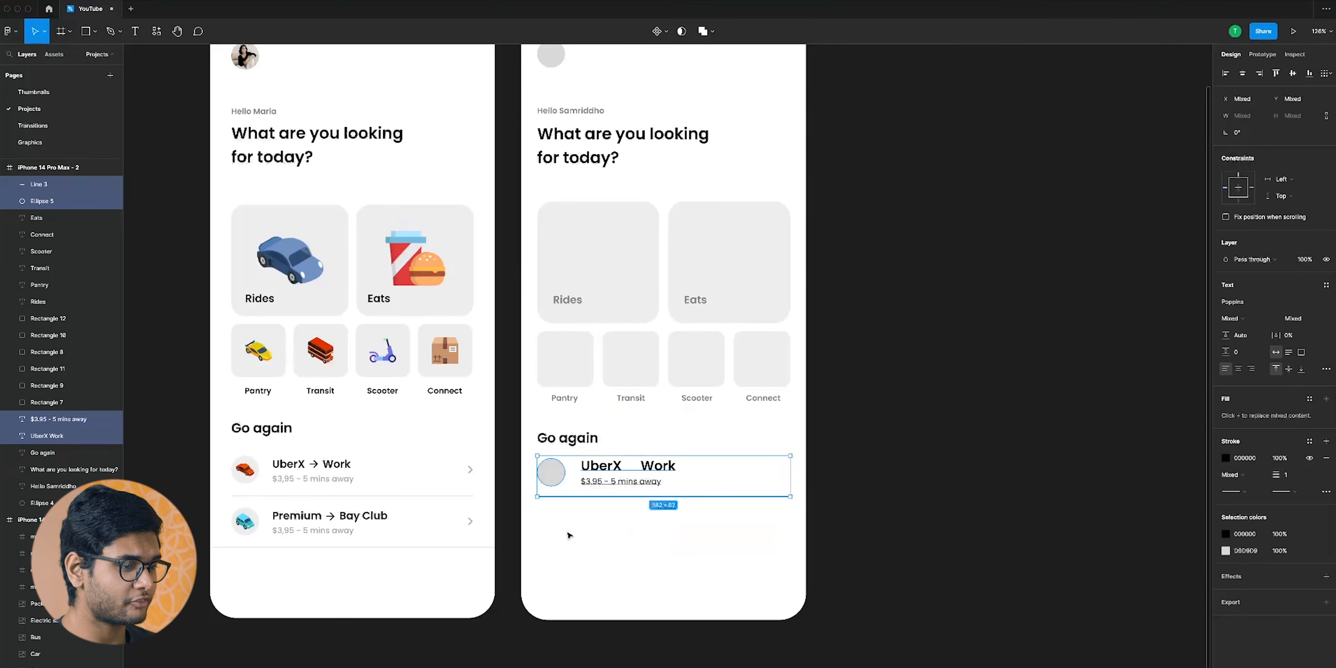
click(1022, 426)
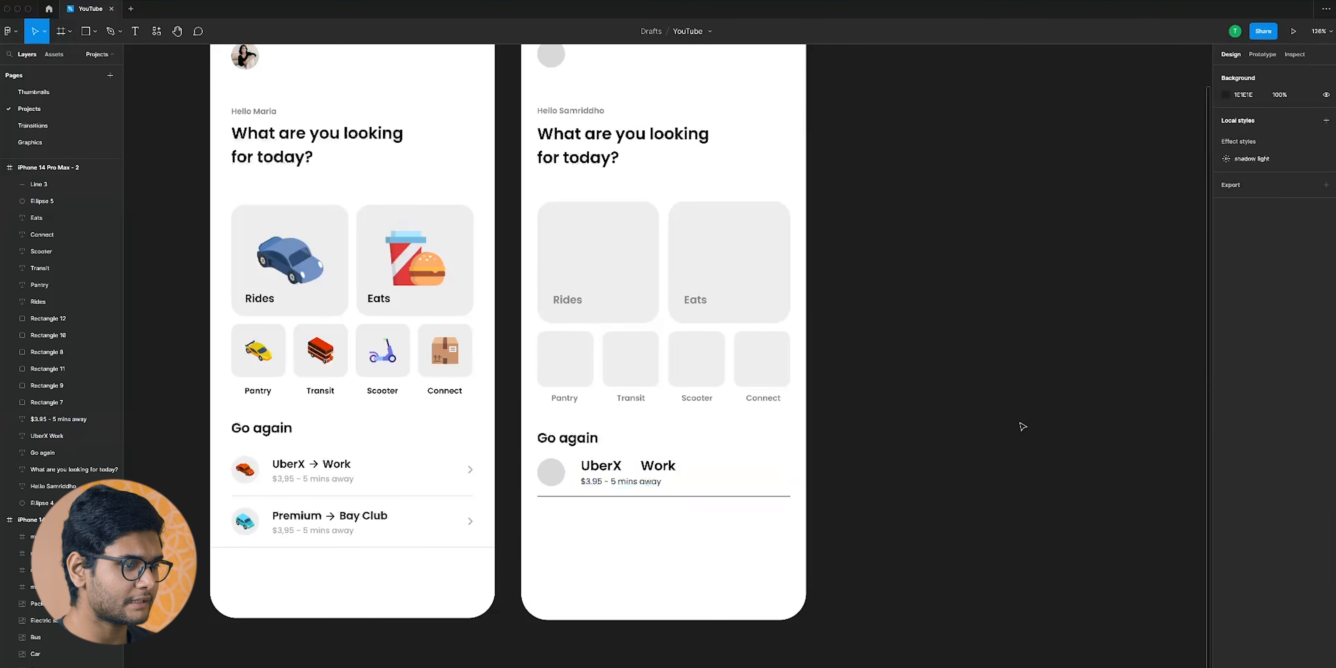
Recolor the "$3.95 - 5 mins away" text with the grey sampled from the reference screen's price text
click(648, 490)
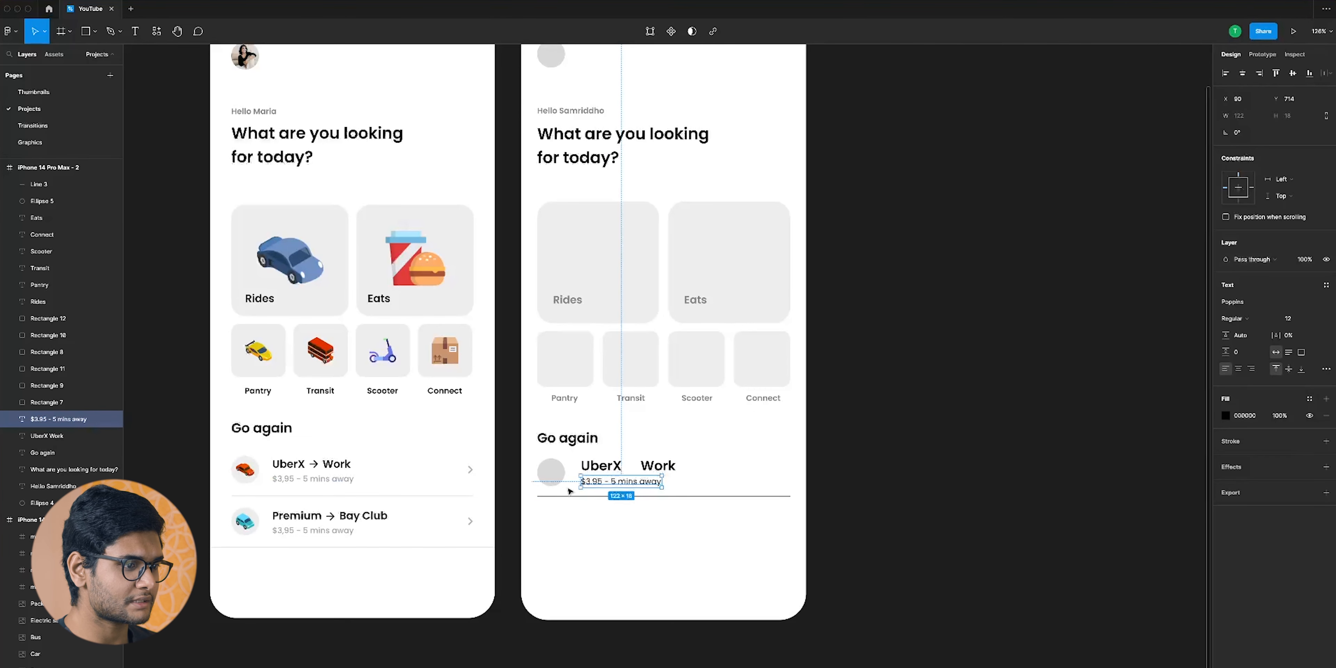
key(i)
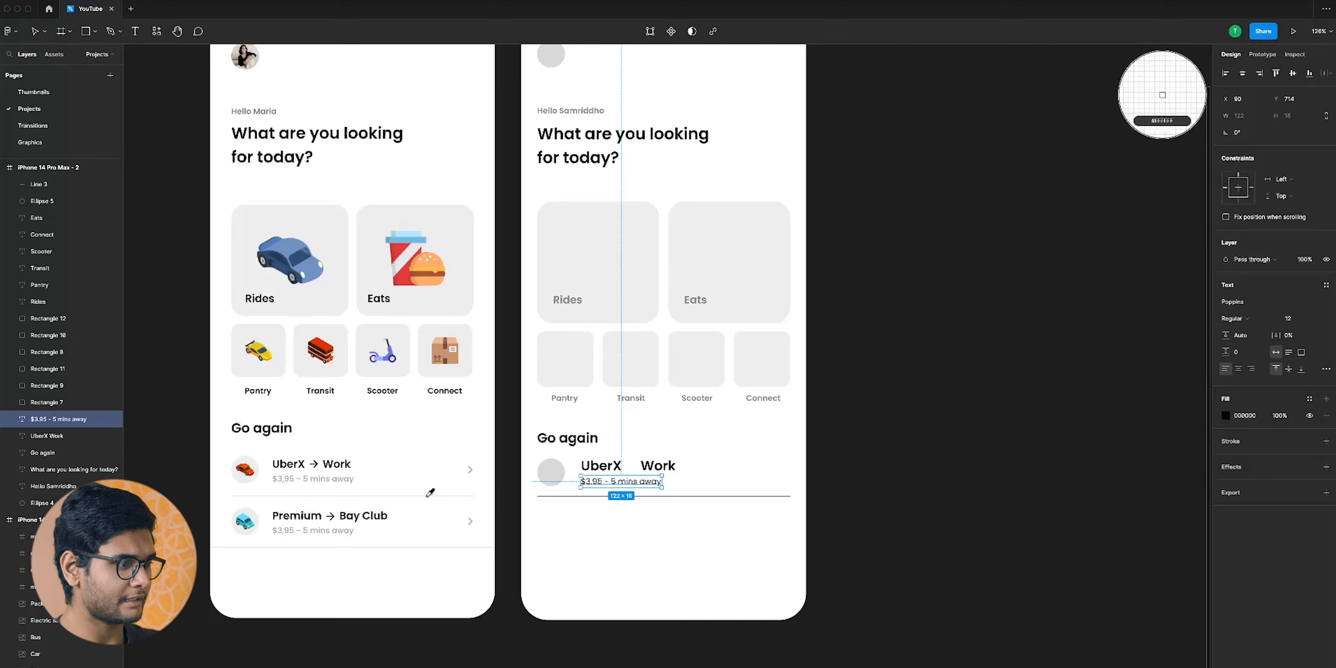
scroll(324, 476, up, 8)
click(321, 474)
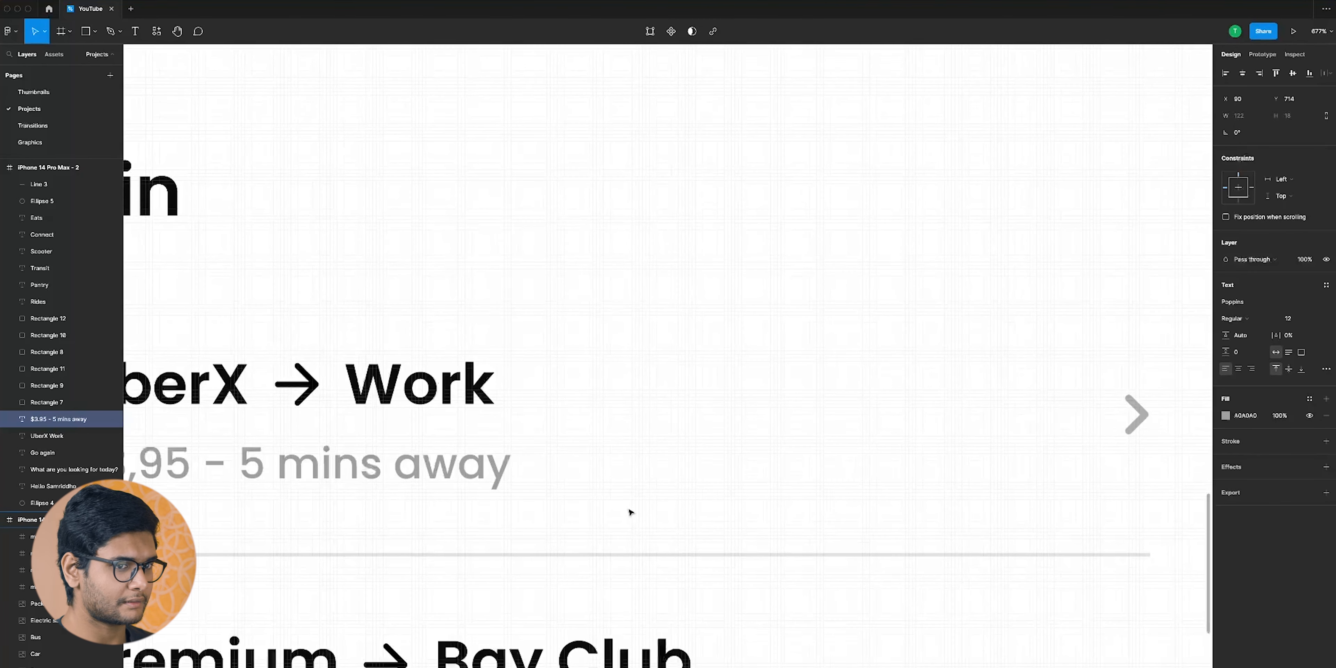
scroll(628, 509, down, 8)
scroll(791, 517, up, 4)
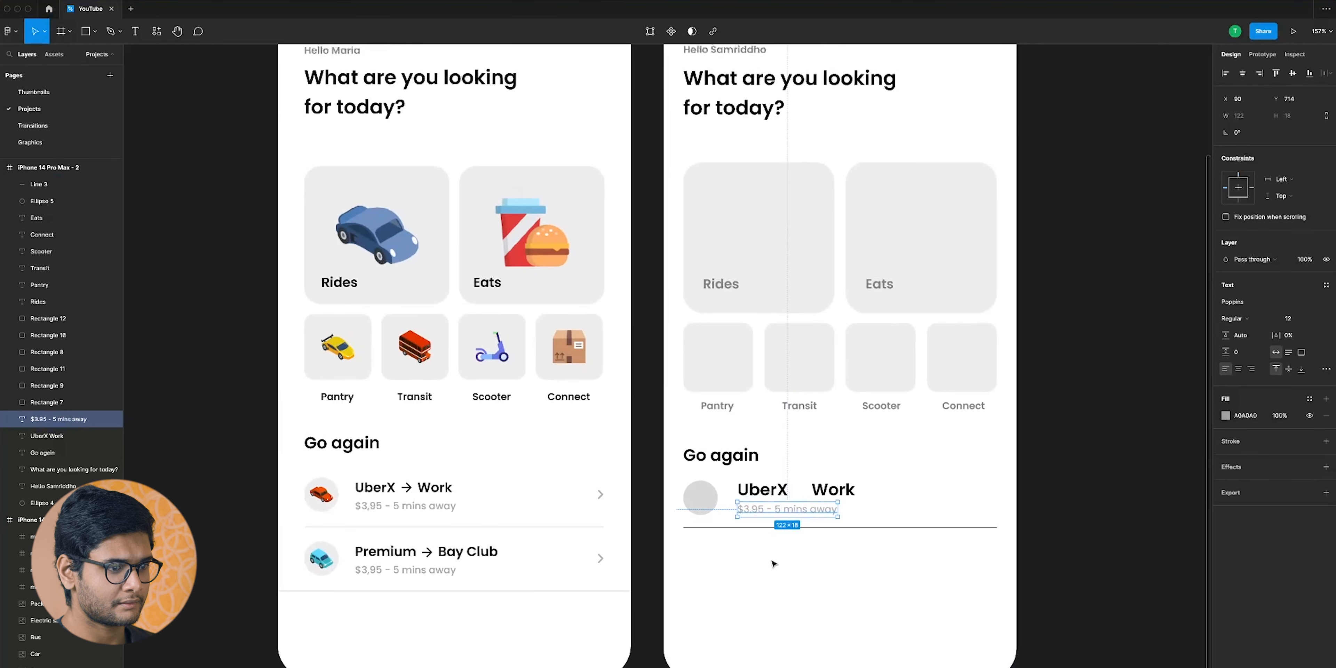
Recolor the divider line's stroke with the light grey E2E2E2 sampled from the reference screen's divider
click(721, 513)
click(797, 529)
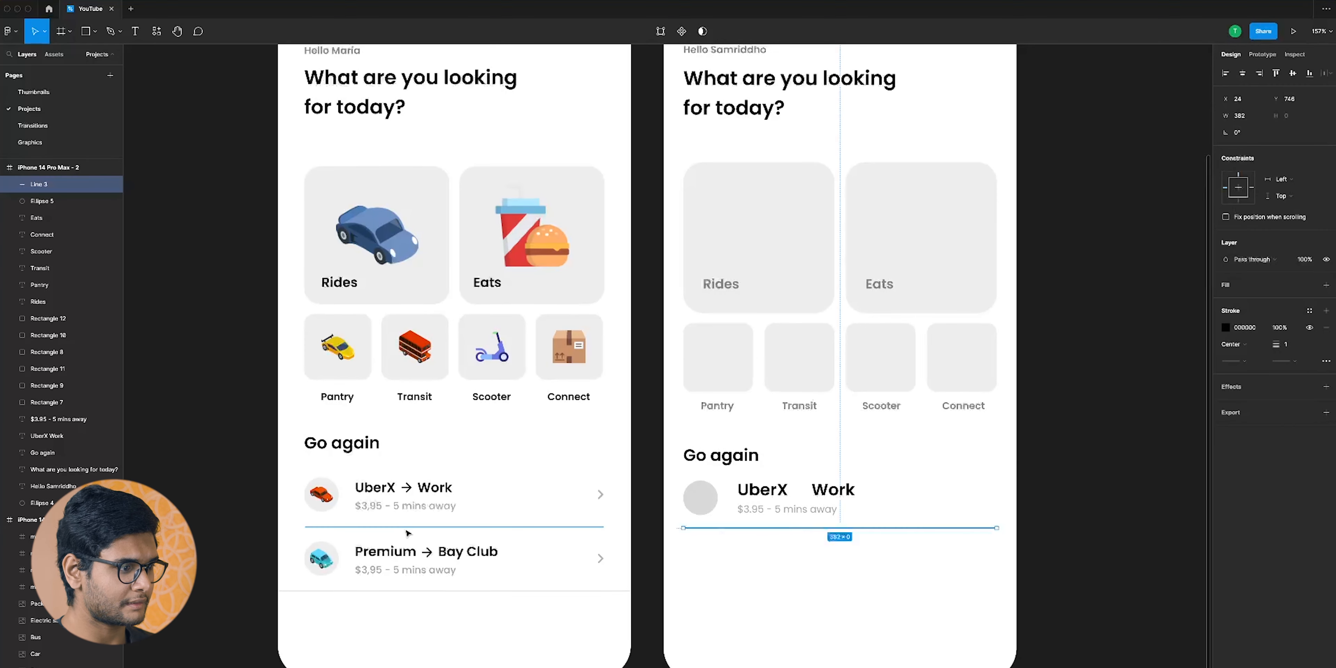
scroll(404, 530, up, 8)
key(i)
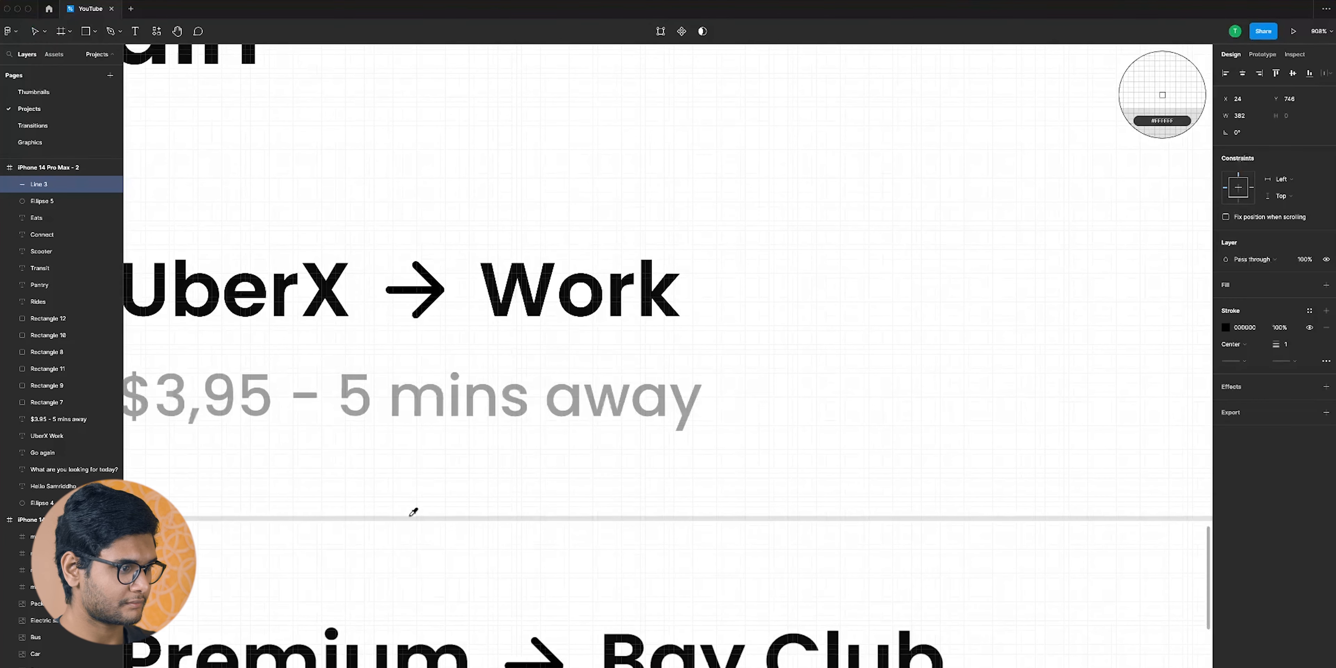
click(412, 512)
scroll(441, 497, down, 2)
scroll(441, 497, down, 6)
scroll(683, 524, up, 2)
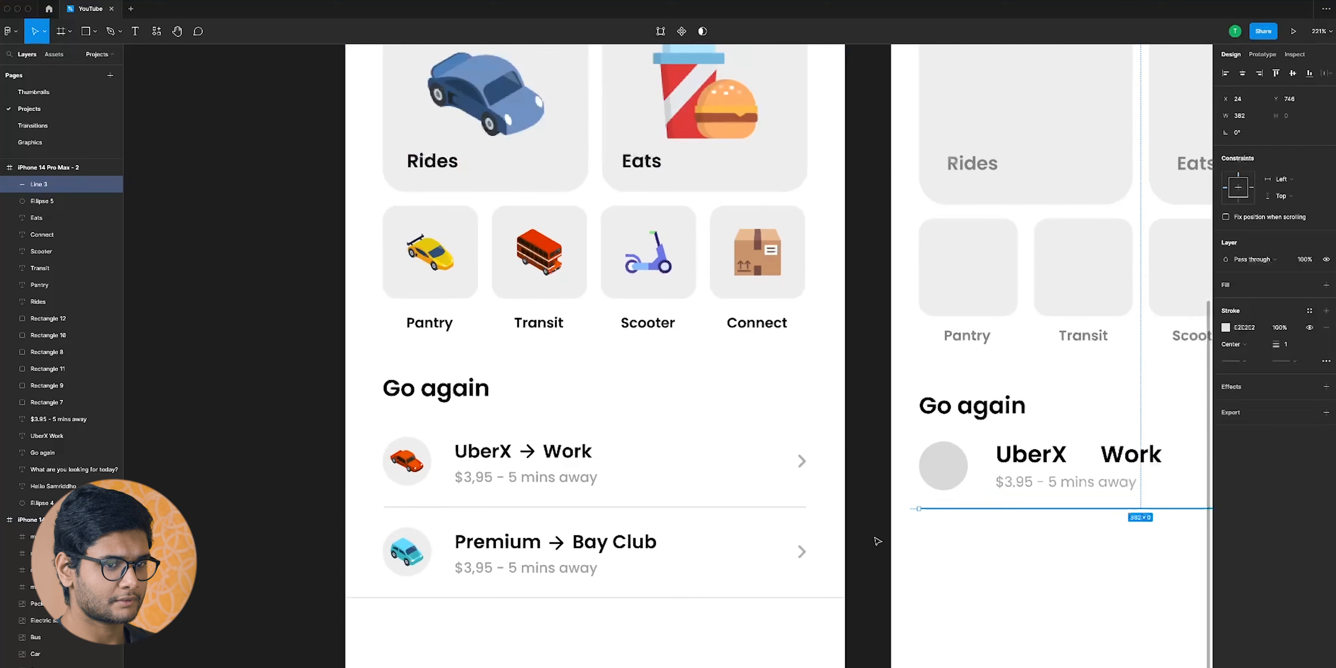
click(948, 546)
scroll(801, 533, up, 2)
scroll(801, 534, down, 4)
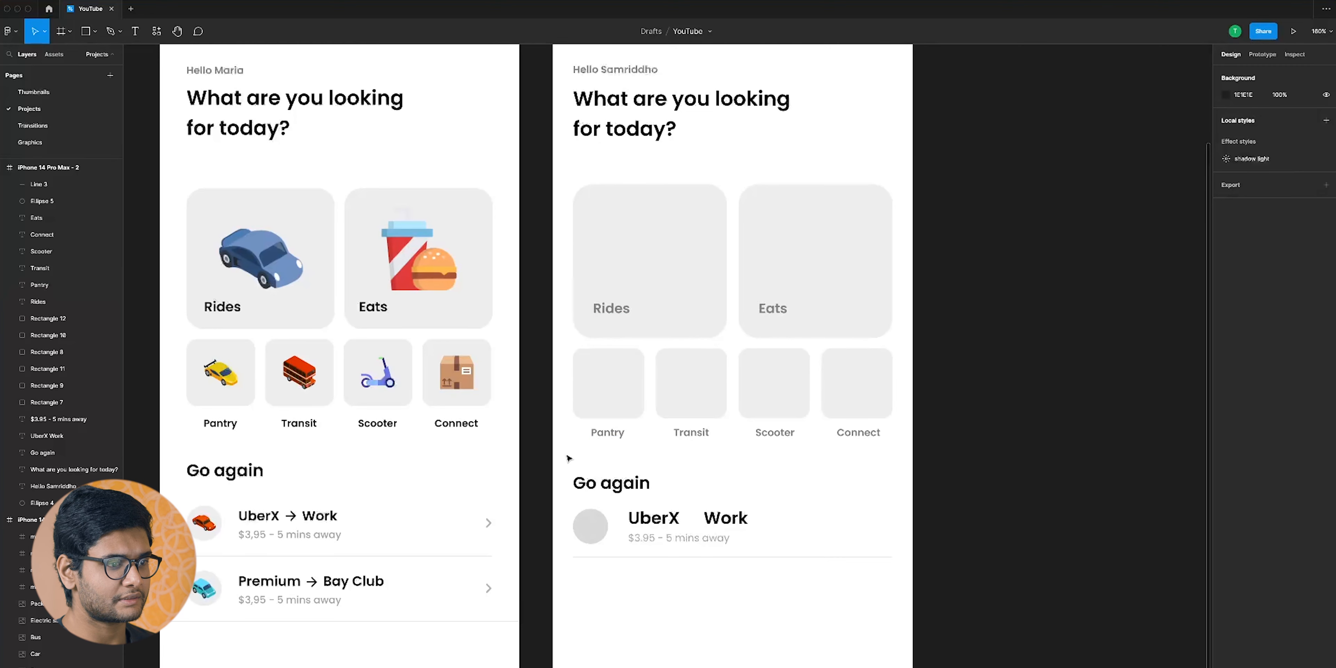
Set the fill of the Rides, Eats, Pantry, Transit, Scooter and Connect labels to black 000000
drag(568, 458, 926, 423)
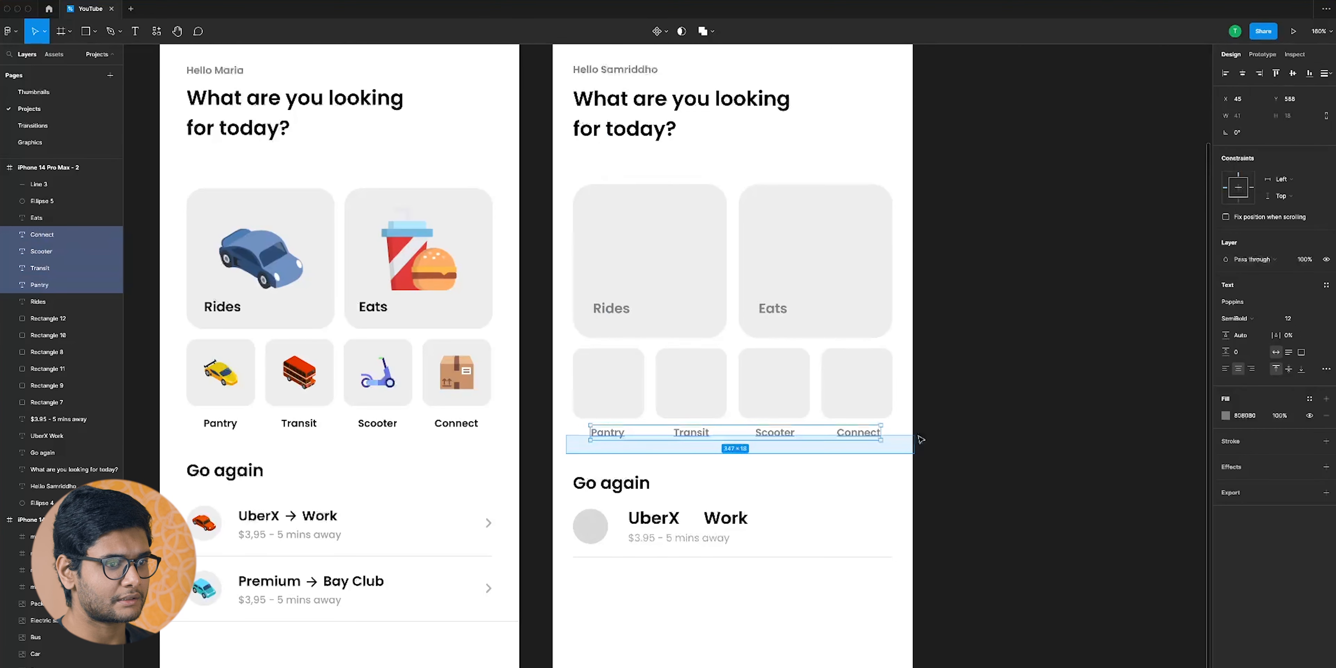
click(770, 309)
click(611, 308)
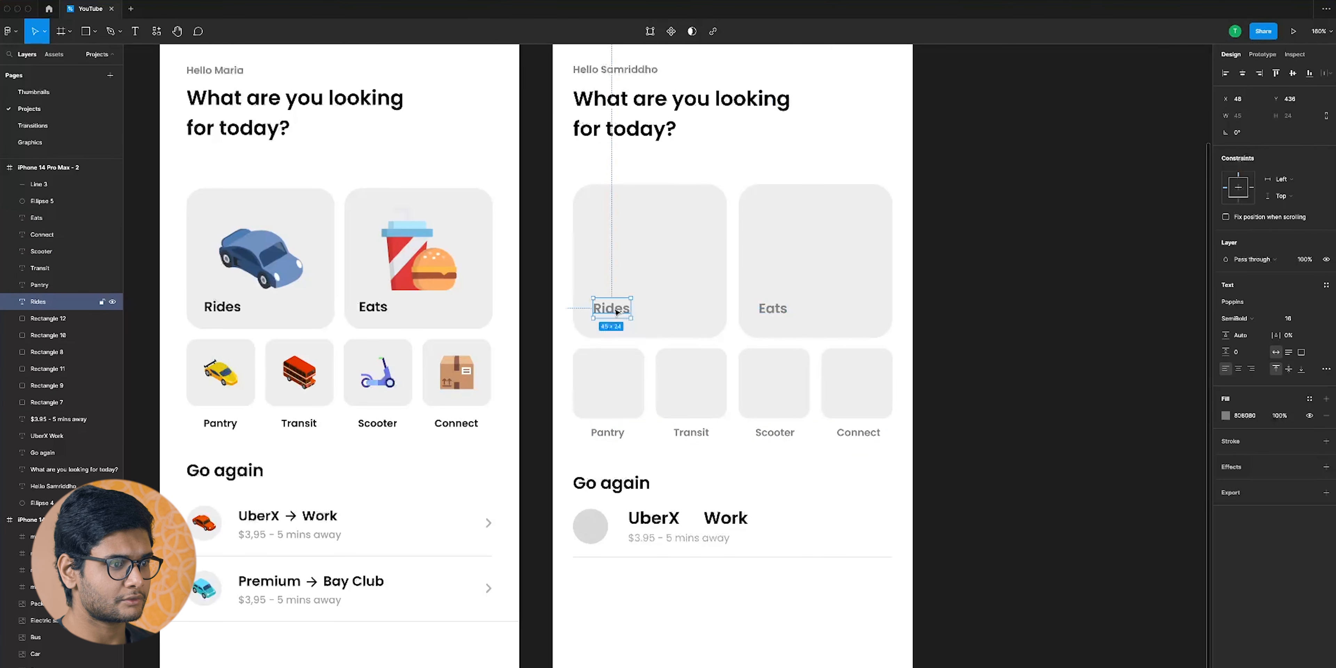
shift+click(773, 308)
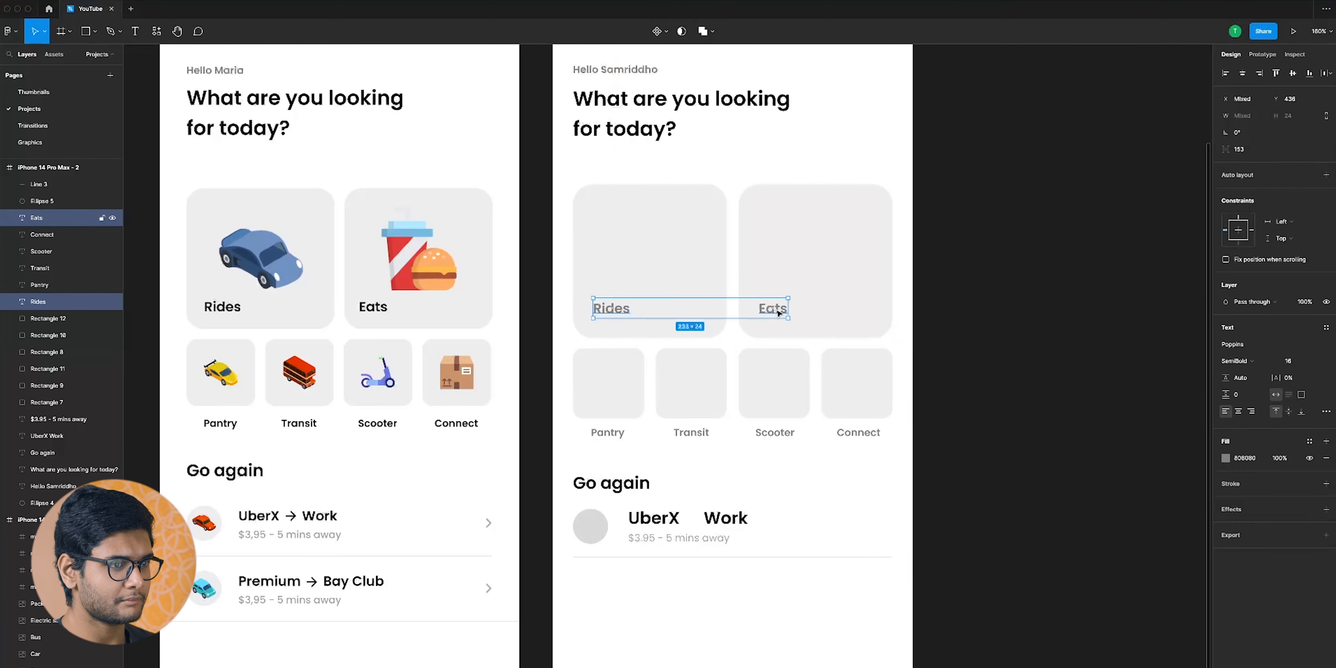
drag(592, 452, 892, 445)
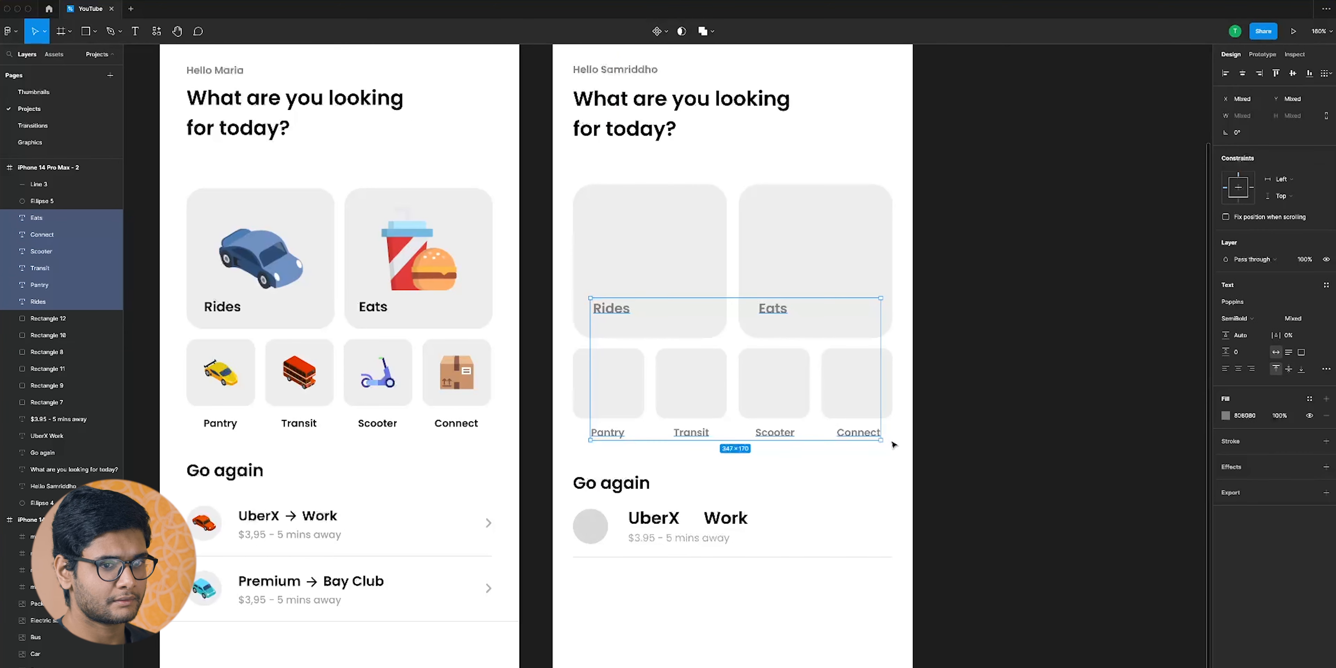
click(1261, 418)
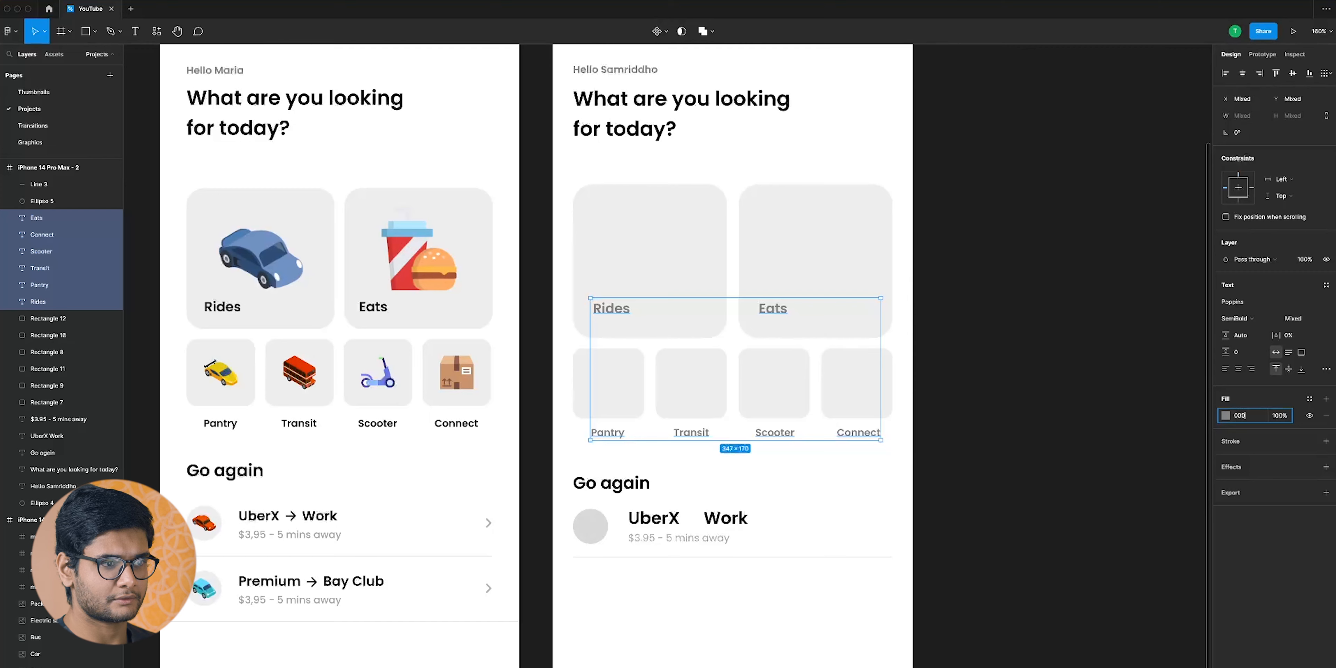
text(000)
key(Return)
click(1070, 403)
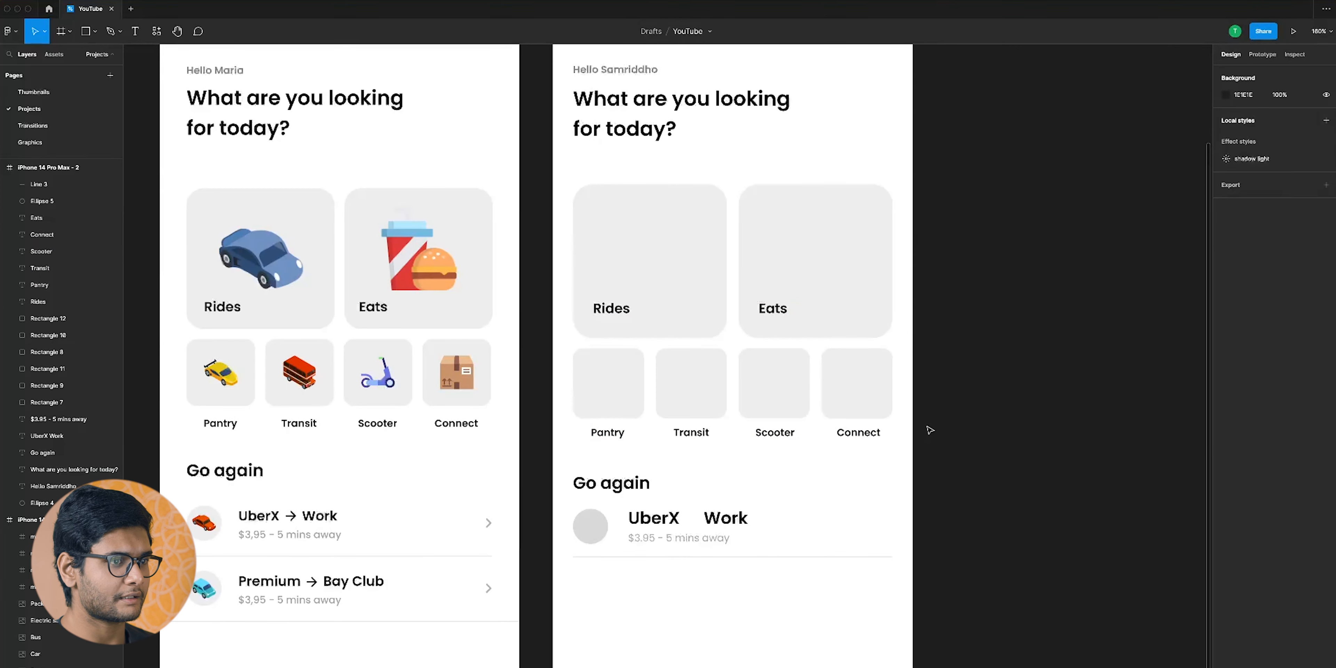
Move the "Rides" label to X 44, Y 440, leaving 20 px to its card's left edge
scroll(930, 430, down, 3)
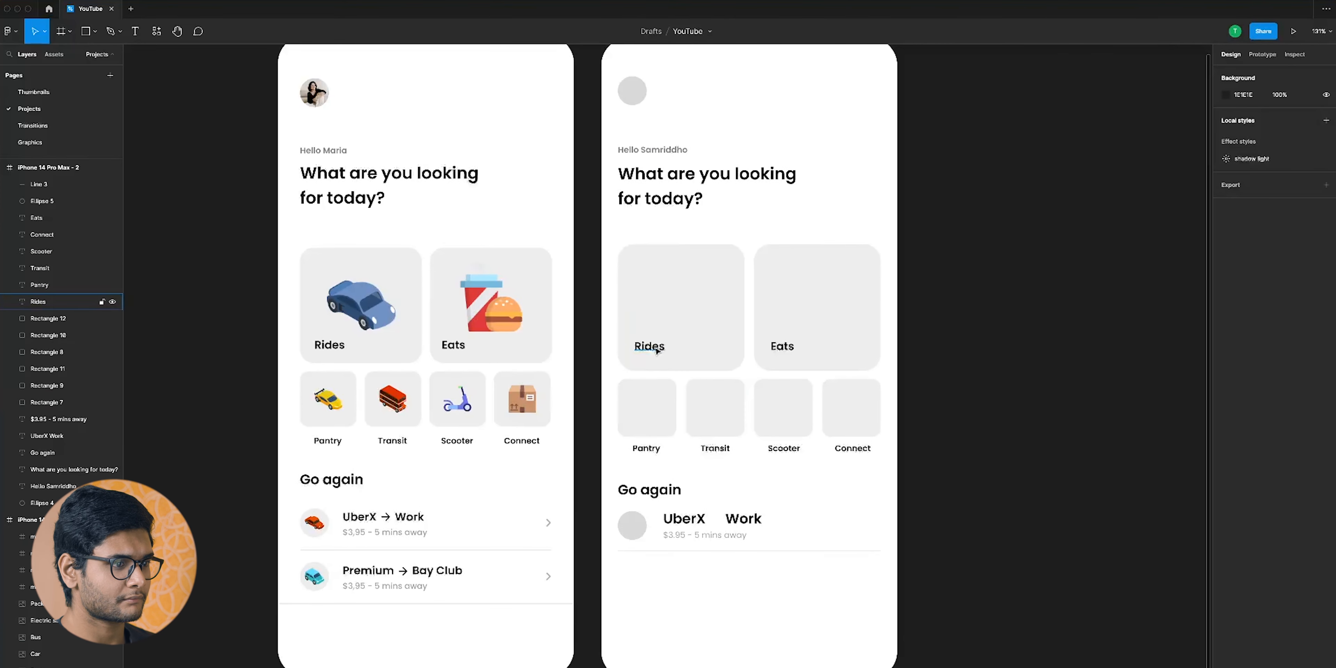
click(657, 351)
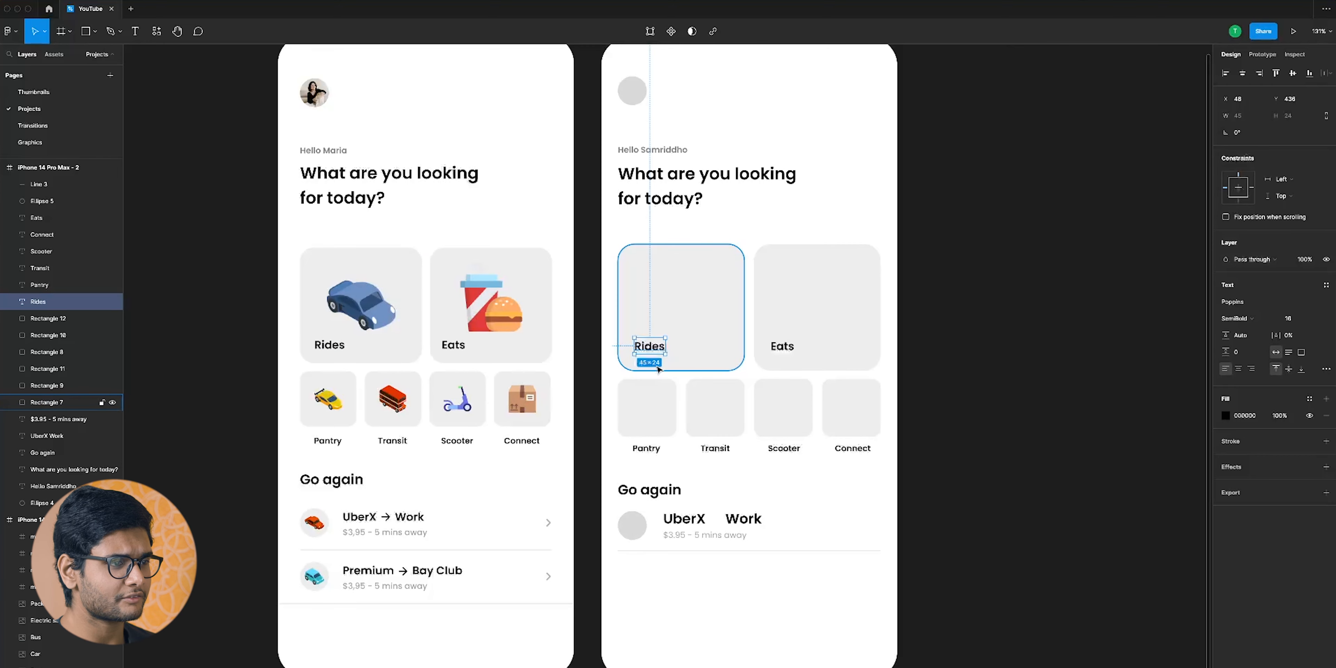
scroll(648, 363, up, 5)
key(alt)
key(Down)
key(Down)
key(Down)
key(Down)
key(Left)
key(Left)
key(Left)
key(Left)
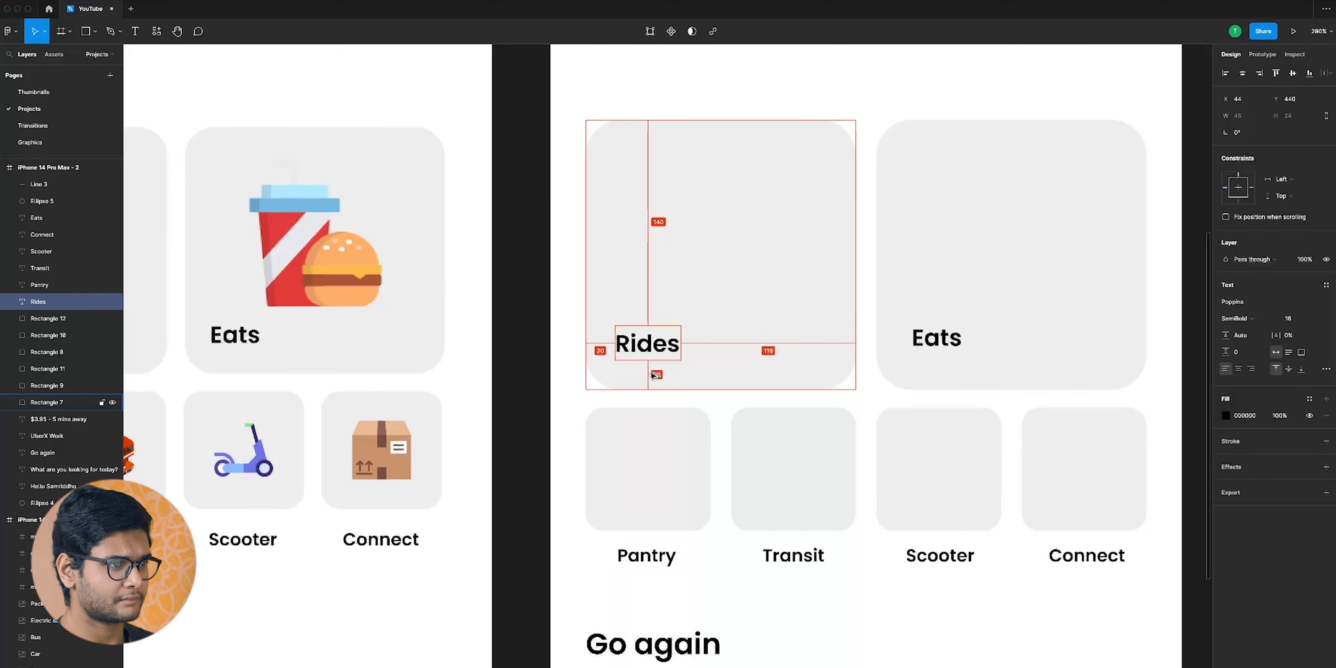
Nudge the "Eats" label 4 px down and 4 px left to match the "Rides" label's placement
click(936, 340)
key(Down)
key(Down)
key(Down)
key(Down)
key(Left)
key(Left)
key(Left)
key(Left)
scroll(951, 386, down, 1)
scroll(951, 387, down, 3)
click(889, 215)
scroll(890, 216, down, 1)
drag(878, 218, 796, 233)
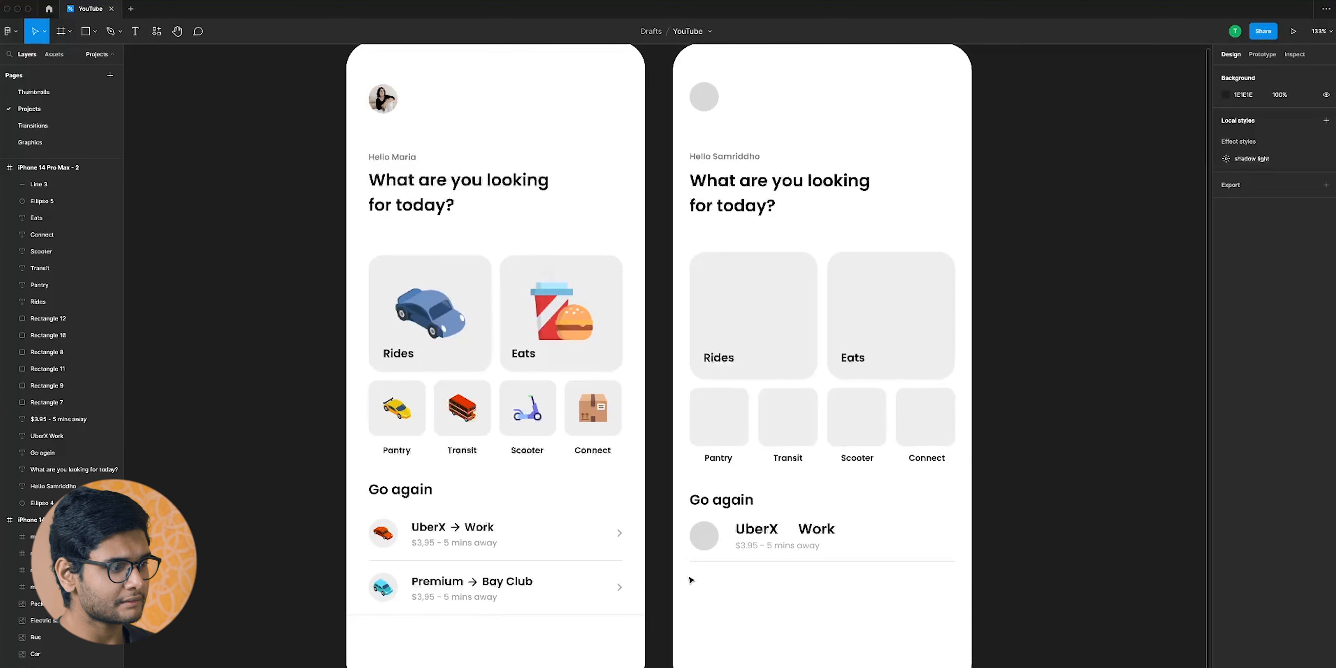
Duplicate the "UberX Work" row with its circle, price text and divider directly below, and fine-tune the vertical spacing
drag(683, 583, 869, 511)
drag(703, 538, 706, 591)
key(Down)
key(Down)
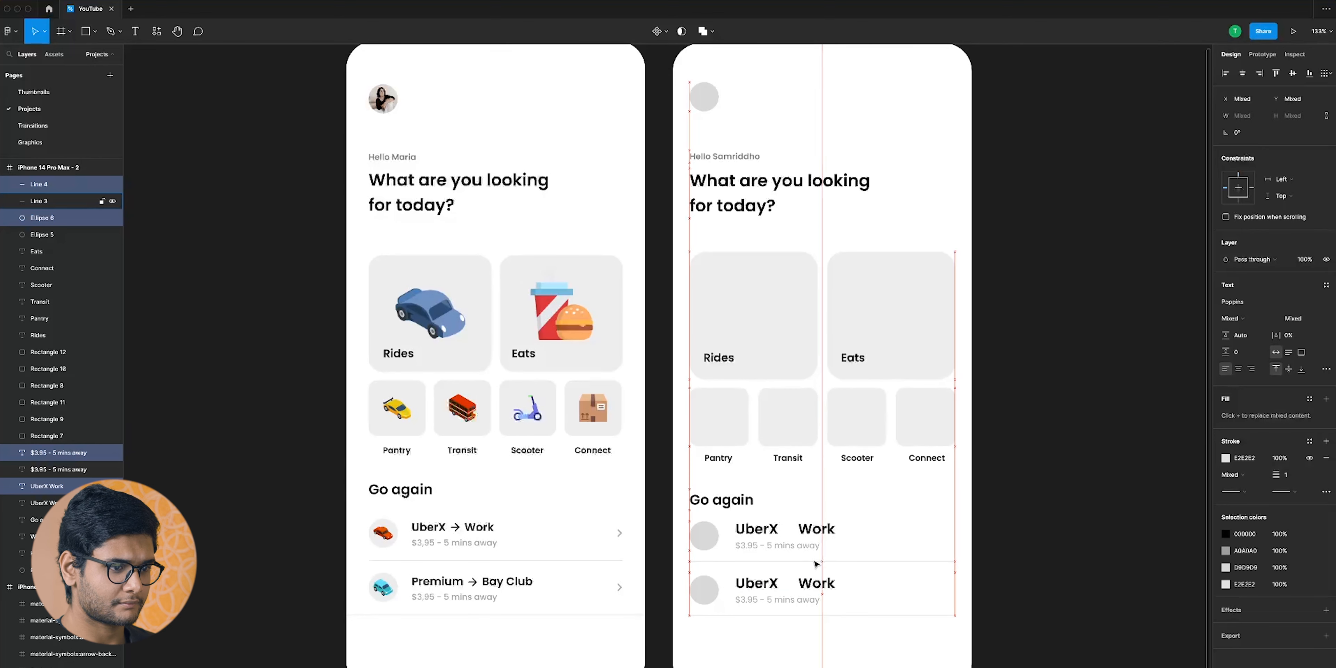
key(Escape)
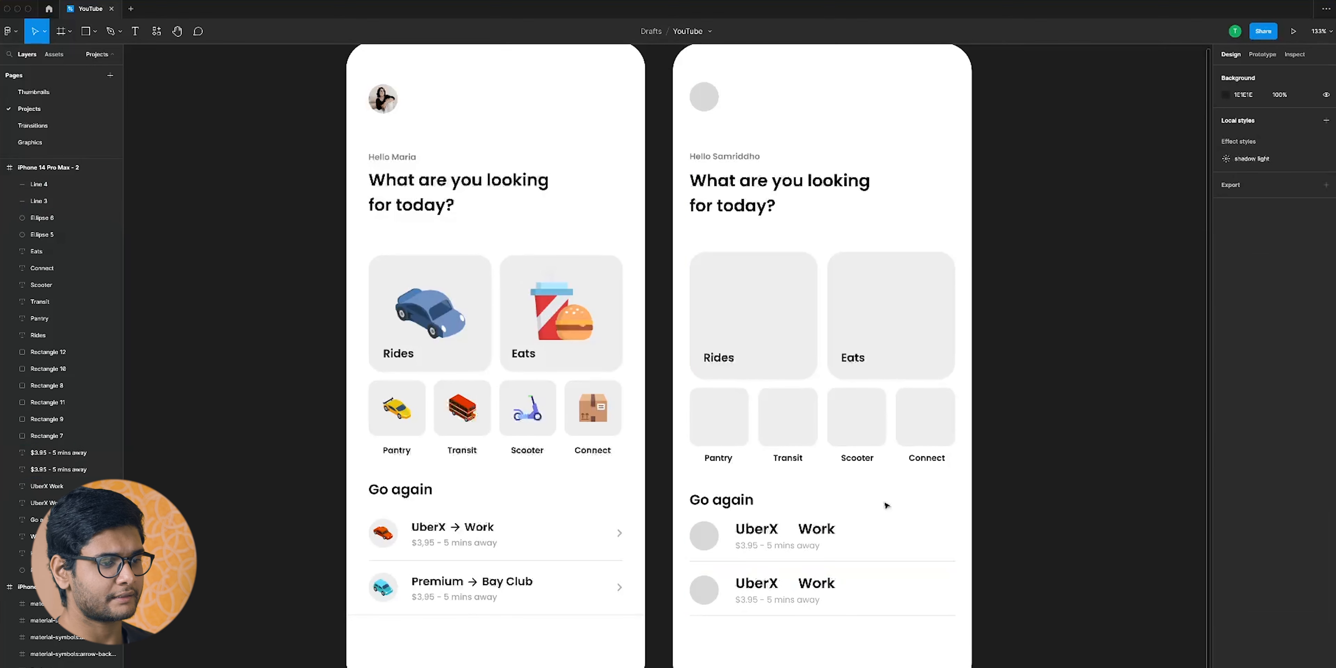
Replace "UberX" with "Premium" in the second "Go again" row's title
drag(884, 502, 869, 508)
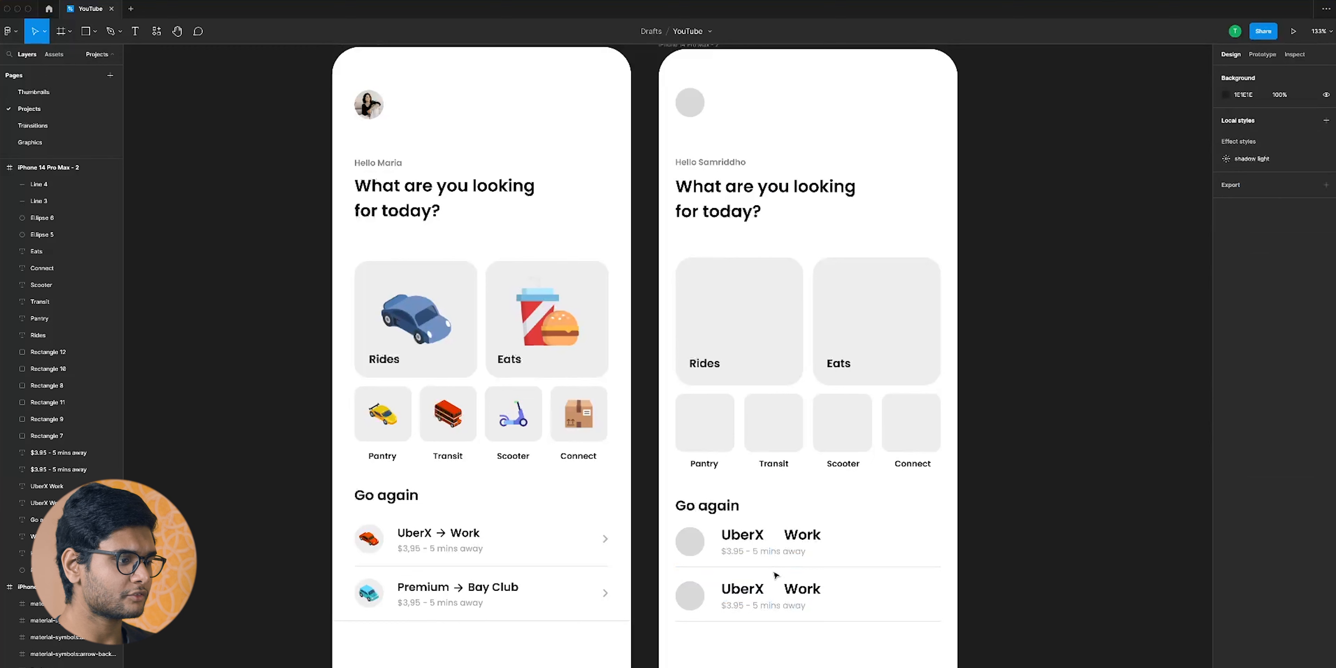
click(744, 589)
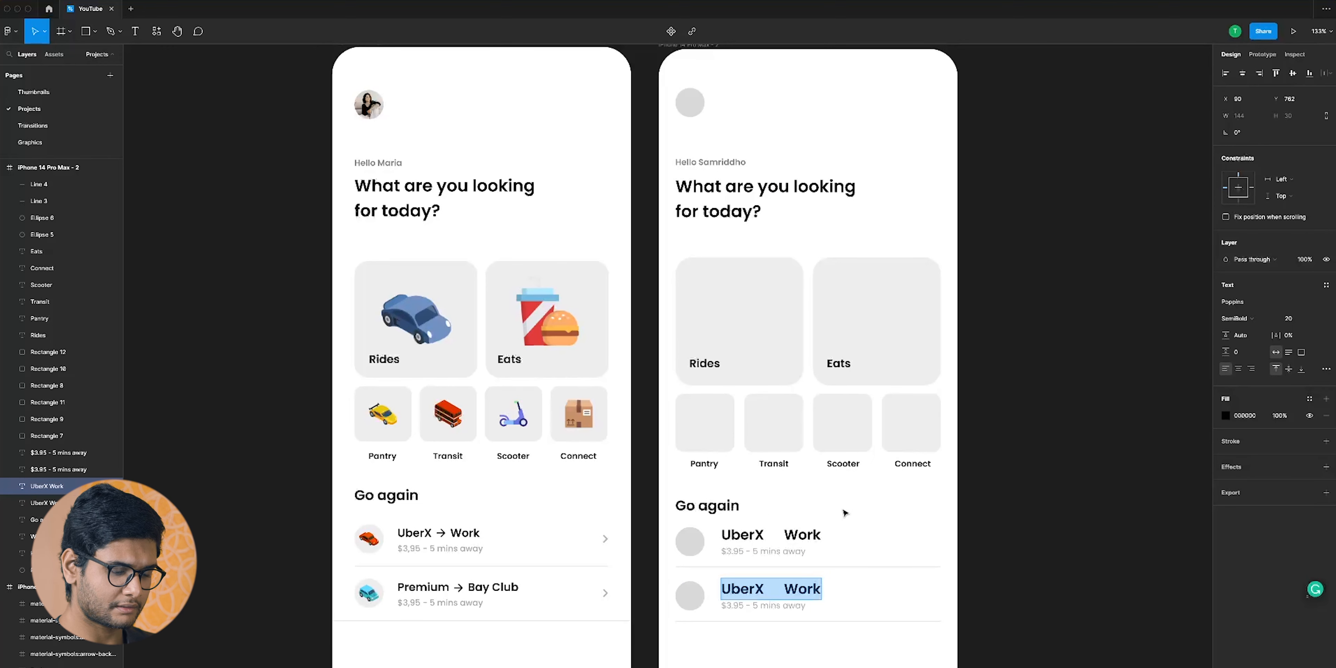
key(ctrl+super+space)
click(762, 595)
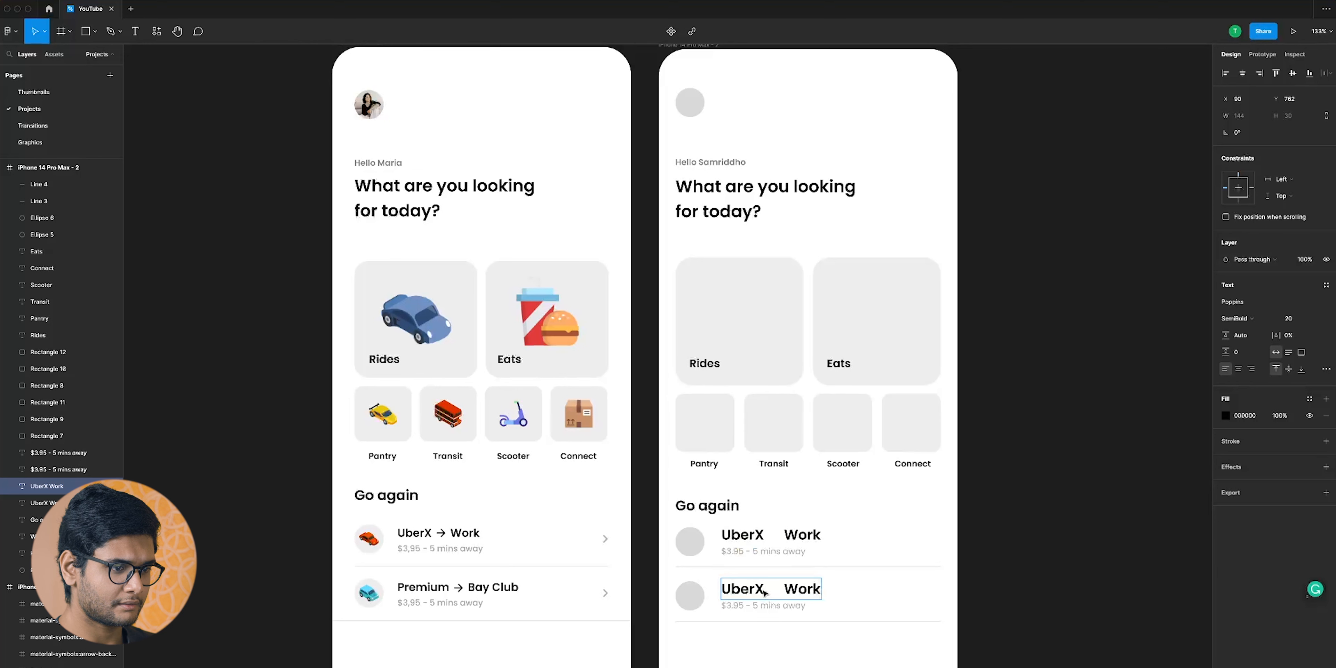
drag(765, 591, 732, 594)
text(Premiem)
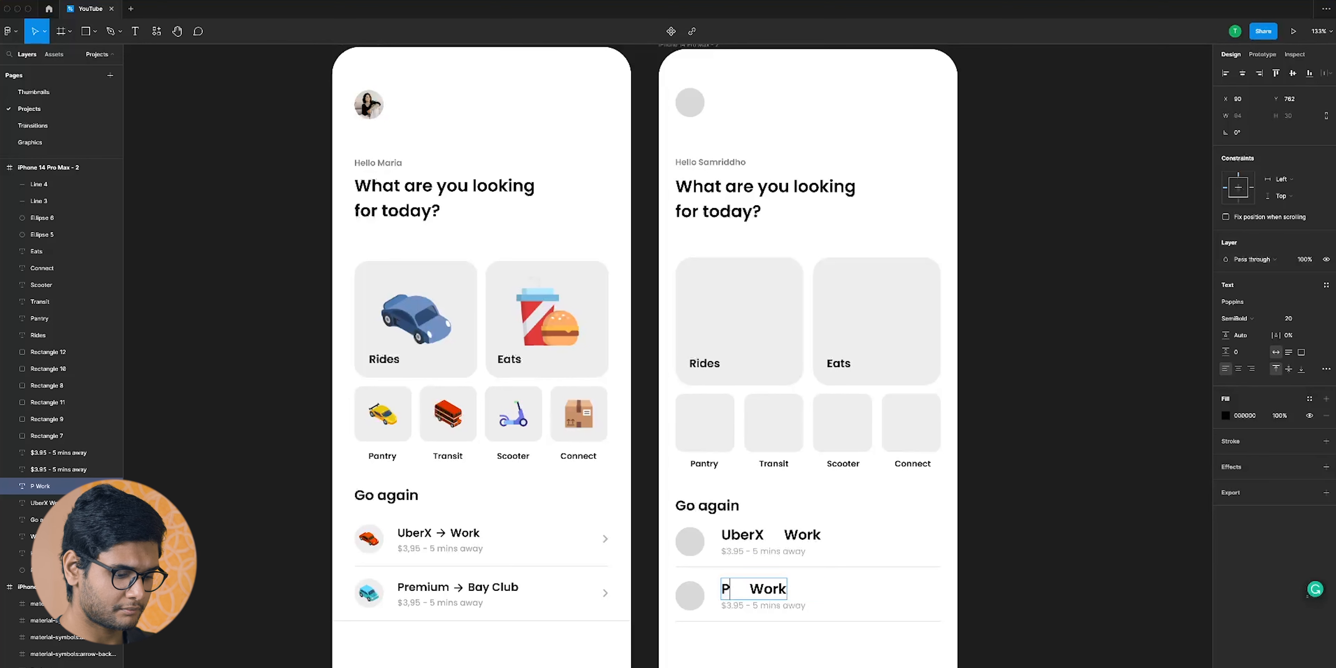
key(BackSpace)
key(BackSpace)
text(um)
key(Escape)
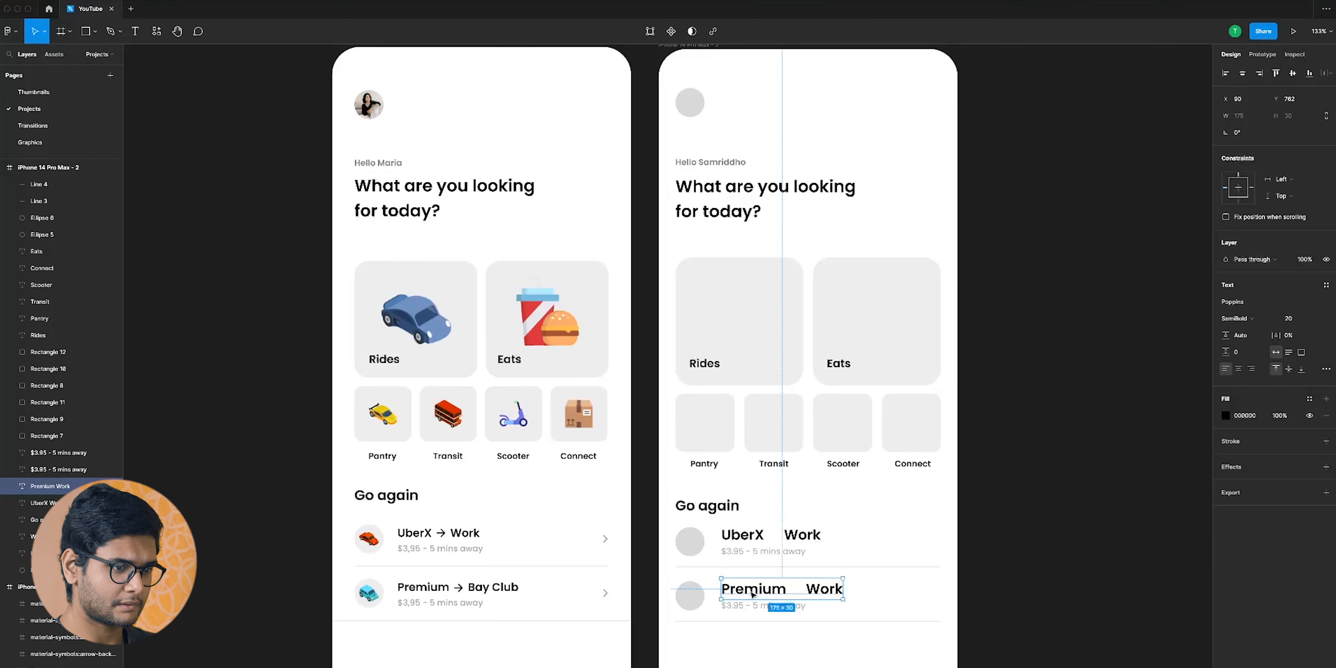
Replace "Work" with "Bay Club" in the second row's title, keeping the gap after "Premium"
double_click(808, 589)
drag(805, 589, 859, 587)
text(Bay Club)
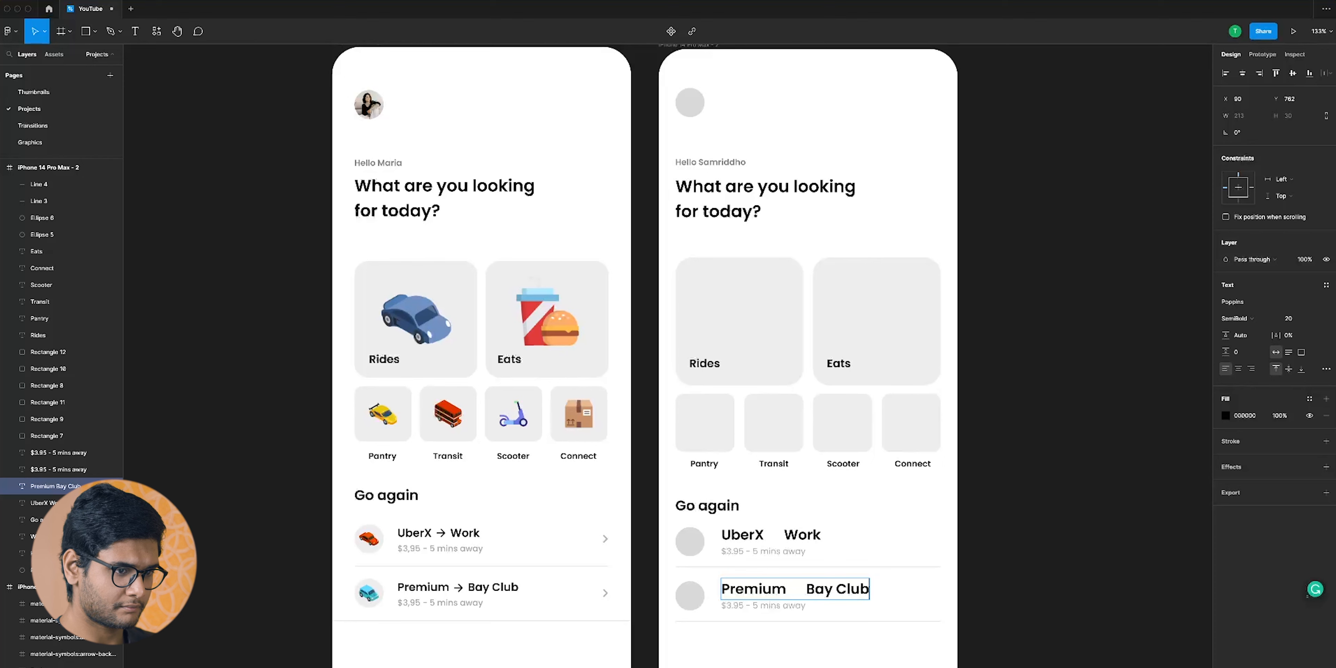
key(Escape)
Set the font size of the "UberX Work" and "Premium Bay Club" titles to 16
click(467, 531)
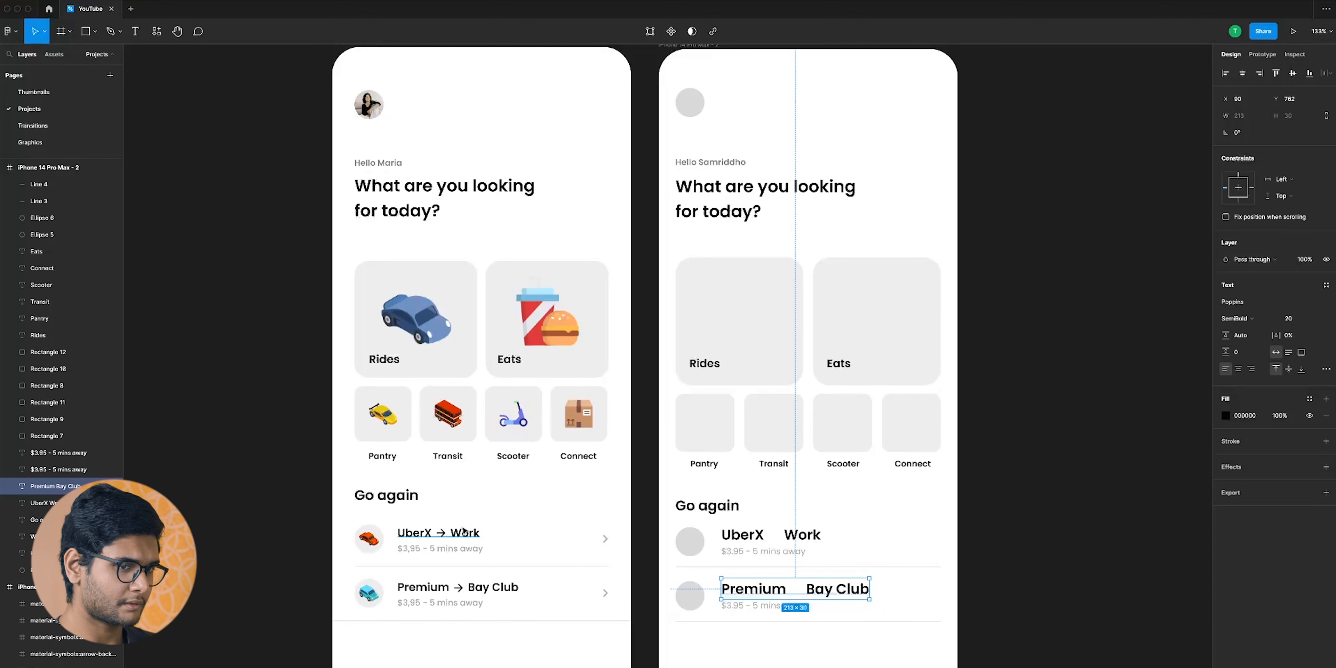
click(751, 533)
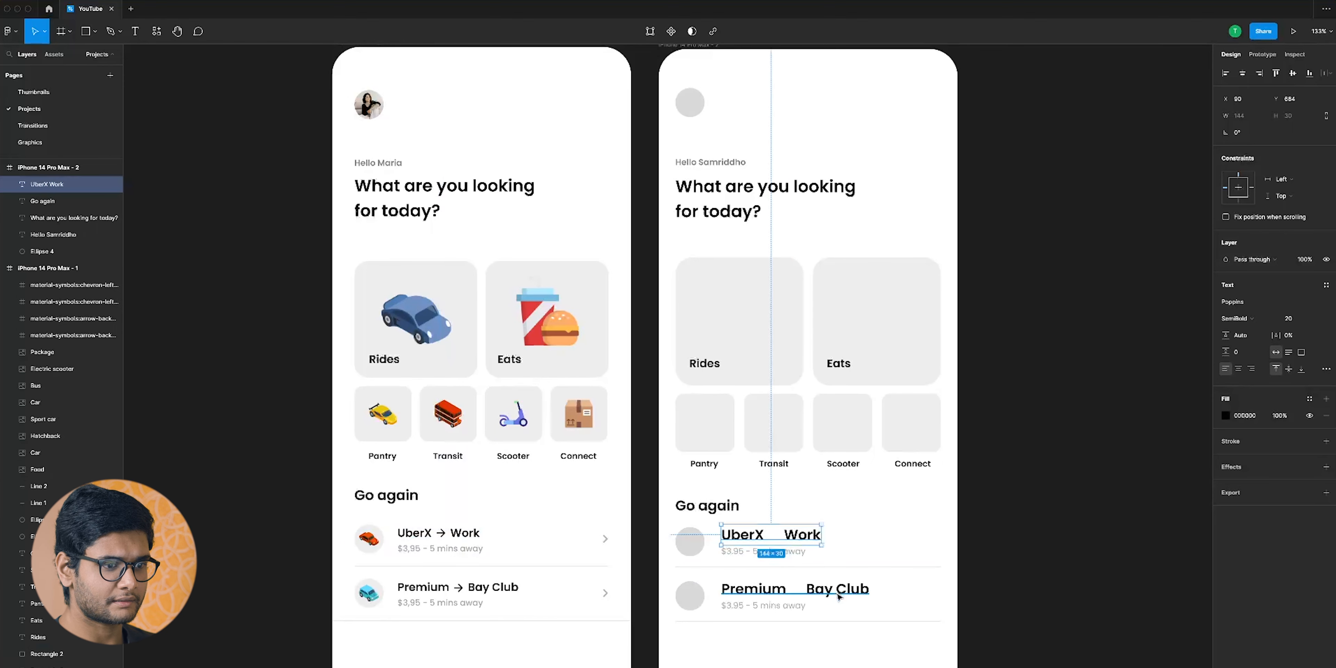
shift+click(752, 588)
click(1292, 360)
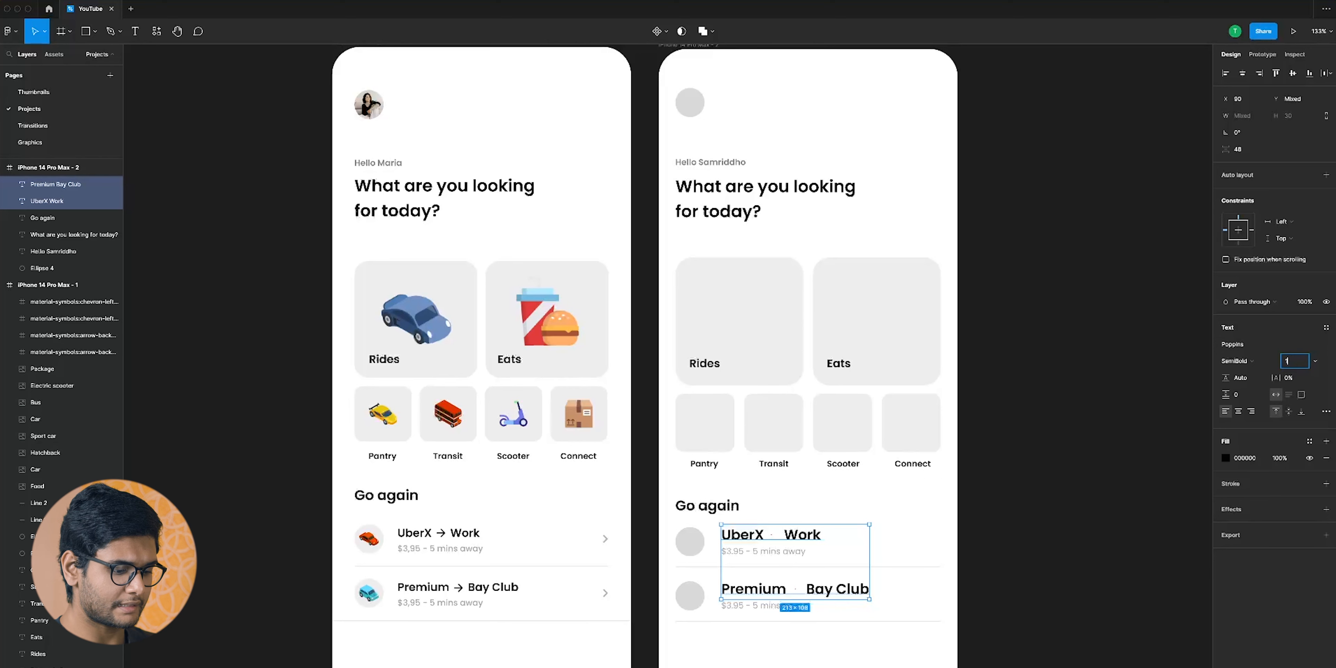
key(Return)
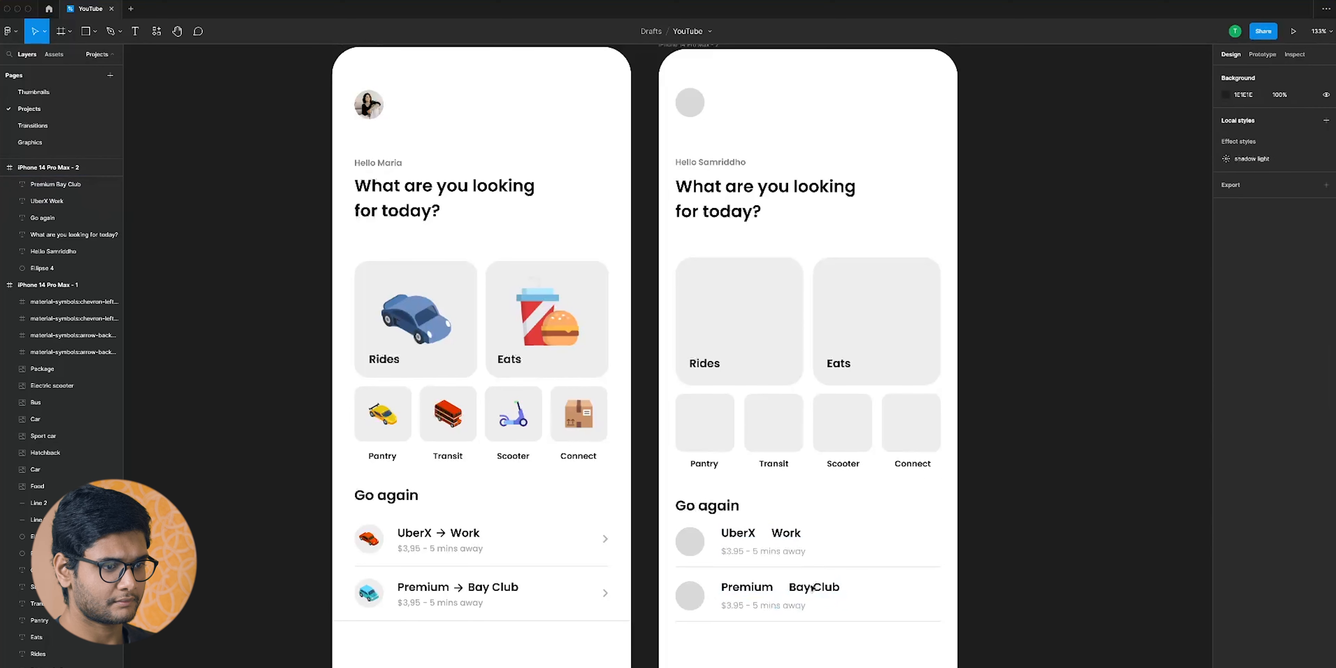
click(758, 551)
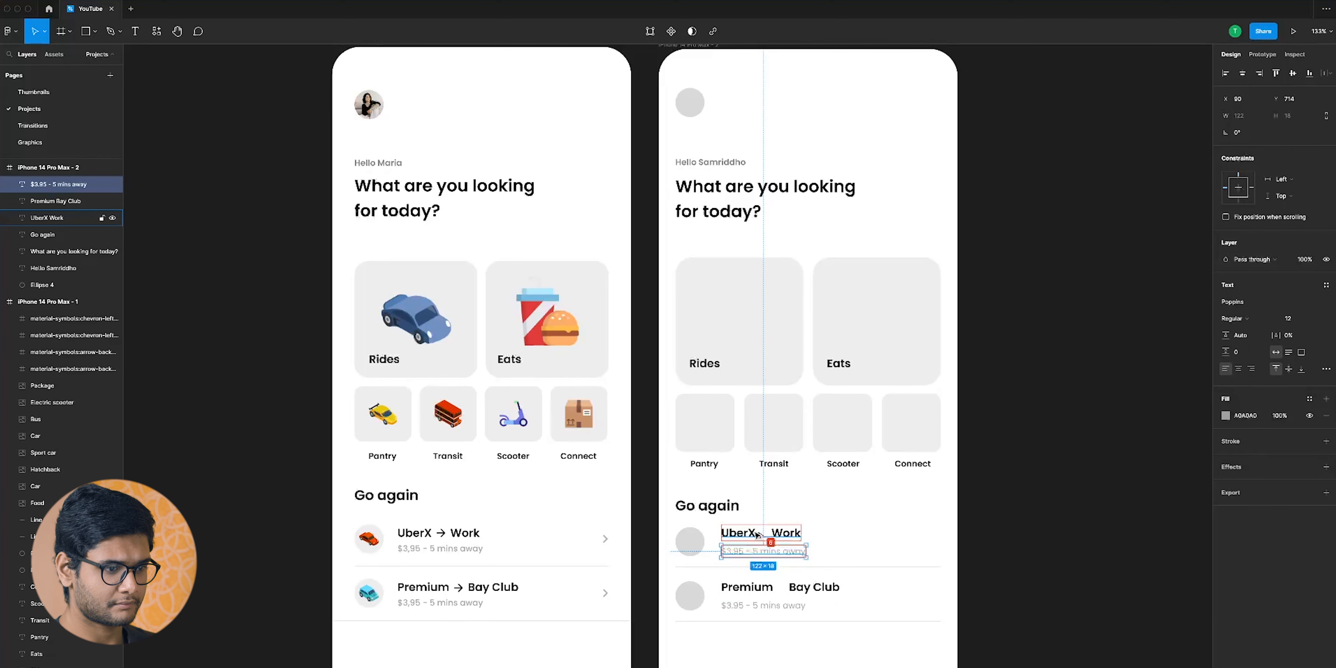
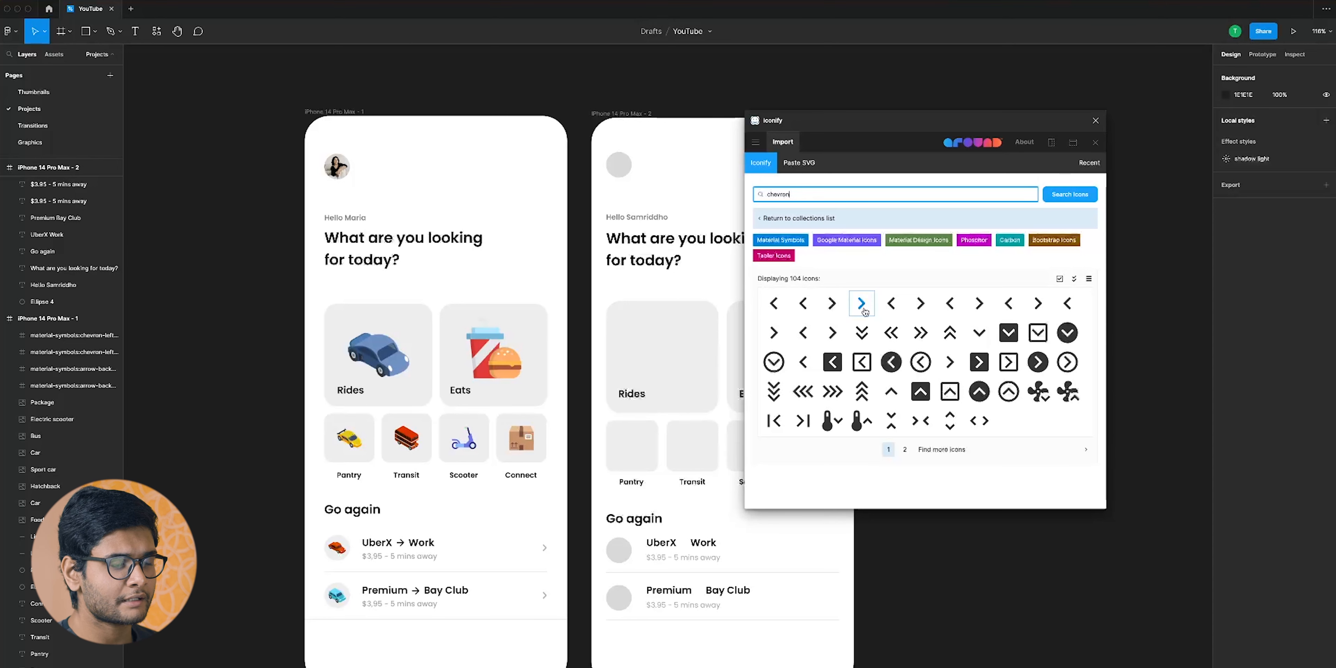
Import the Material Symbols chevron-right-rounded icon and place it at the right end of the "UberX Work" row, vertically centred with the row's circle
drag(861, 303, 503, 158)
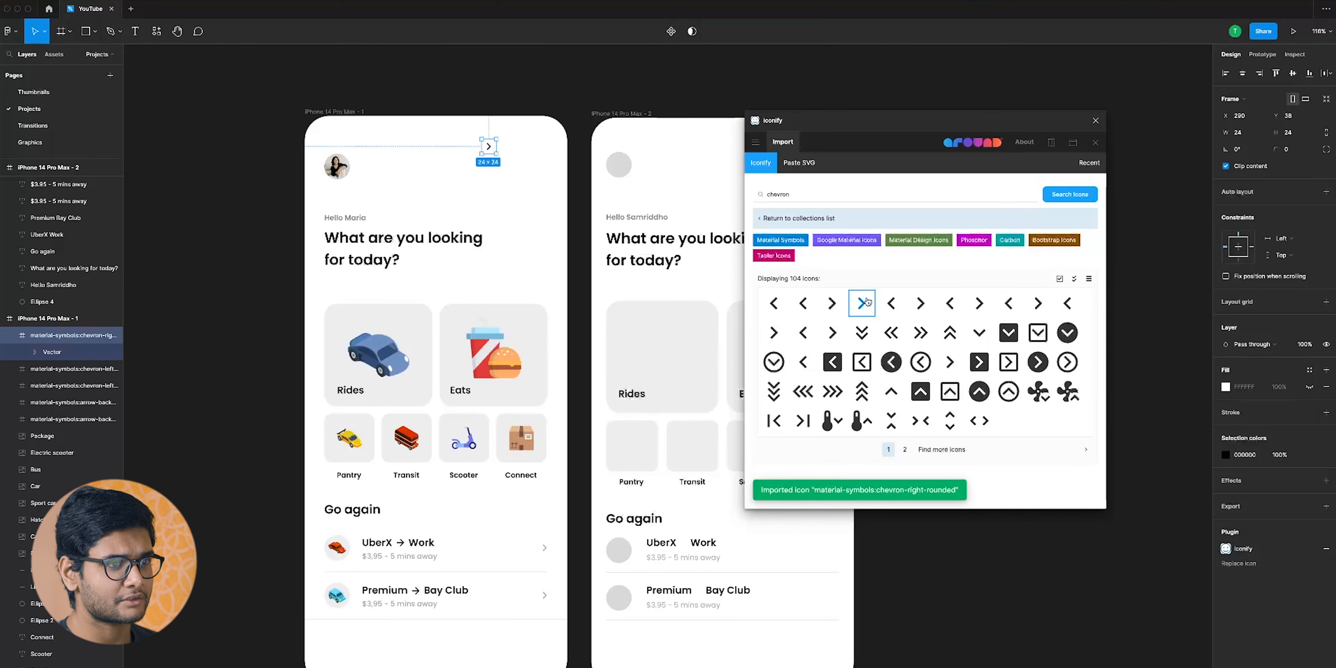
click(1095, 121)
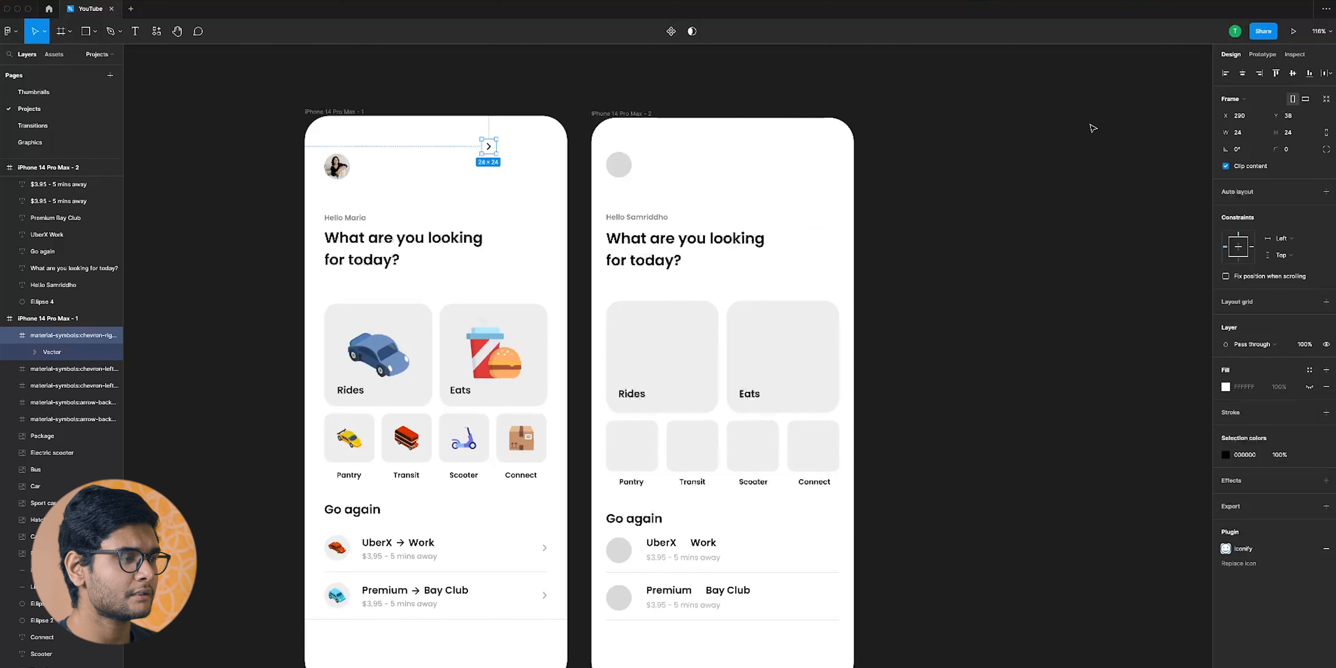
drag(488, 147, 836, 547)
key(Right)
key(Right)
key(Right)
key(Right)
drag(842, 547, 838, 553)
click(612, 550)
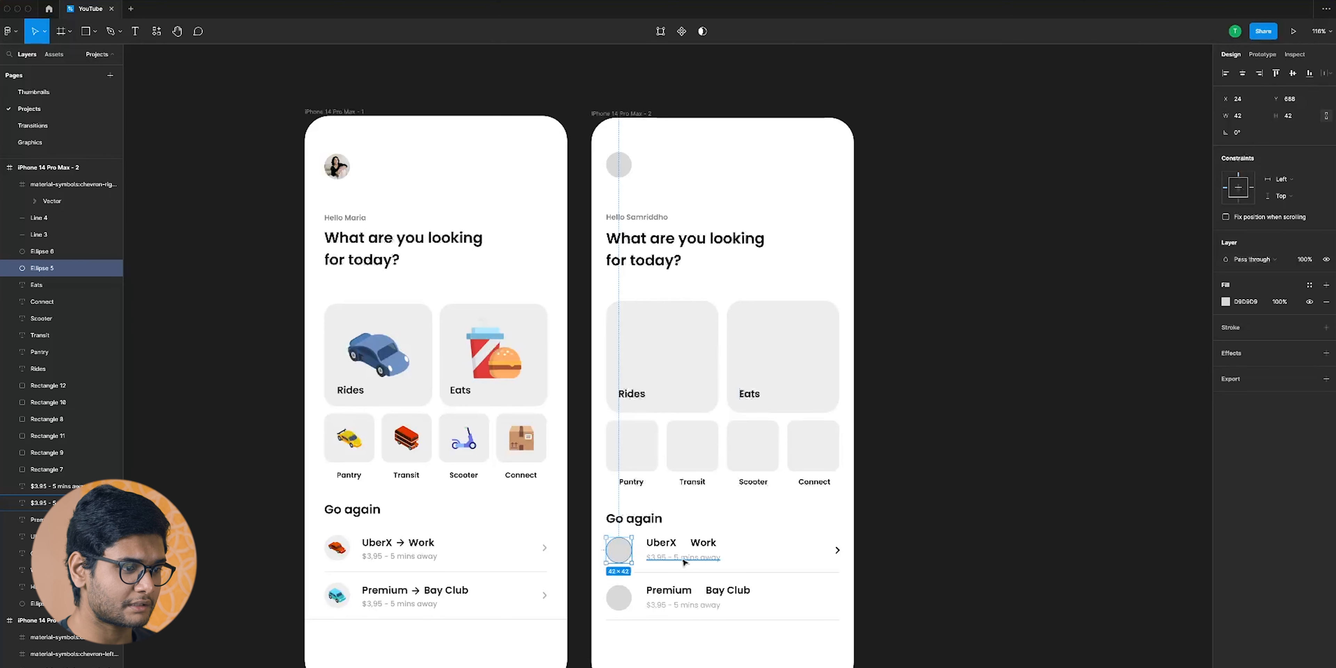
Duplicate the chevron into the "Premium Bay Club" row and nudge both chevrons horizontally to X 391
drag(835, 552, 841, 602)
click(905, 572)
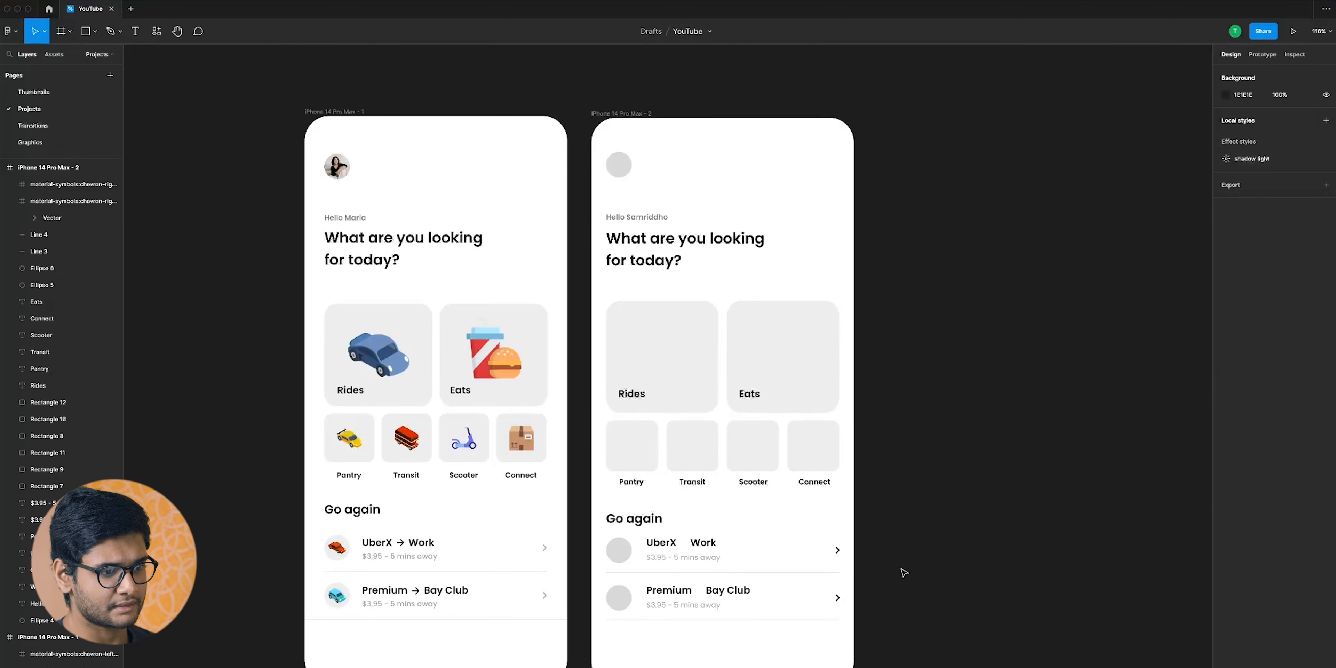
scroll(936, 498, up, 10)
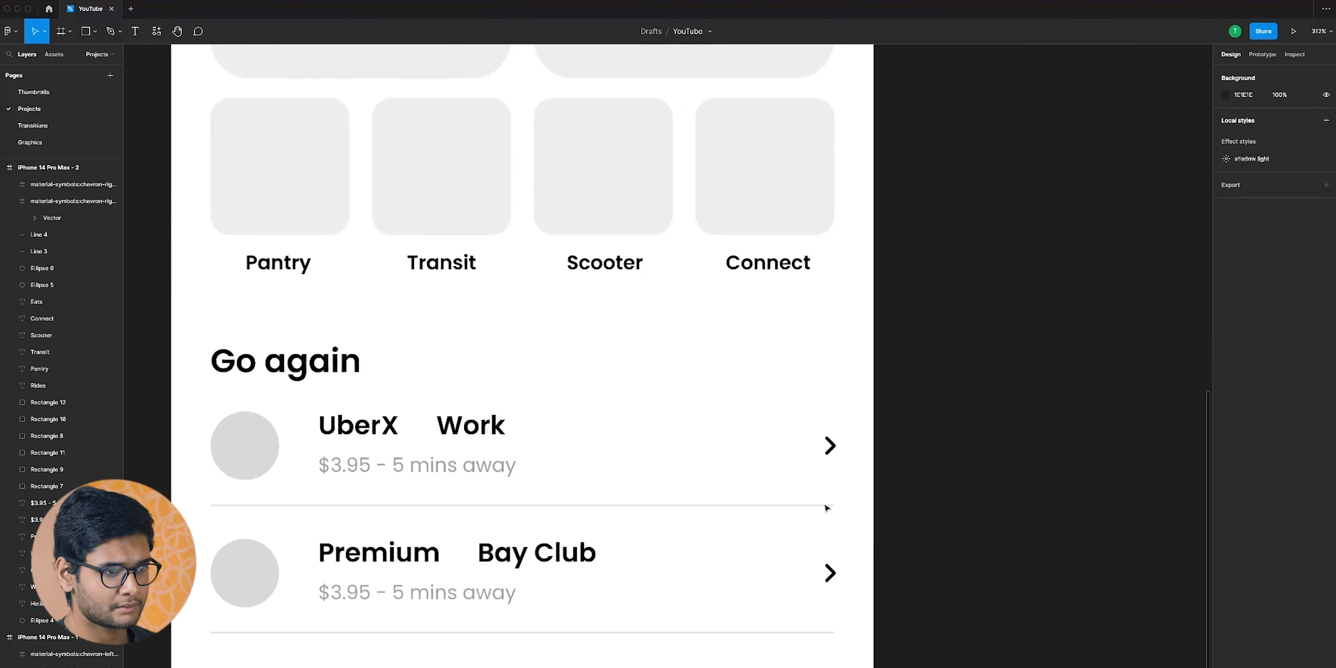
click(830, 444)
shift+click(830, 573)
key(Left)
key(Left)
key(Left)
key(Right)
key(Right)
Recolour both chevrons to the grey B0B0B0 sampled from the reference screen's chevron
scroll(826, 569, down, 6)
drag(664, 458, 921, 478)
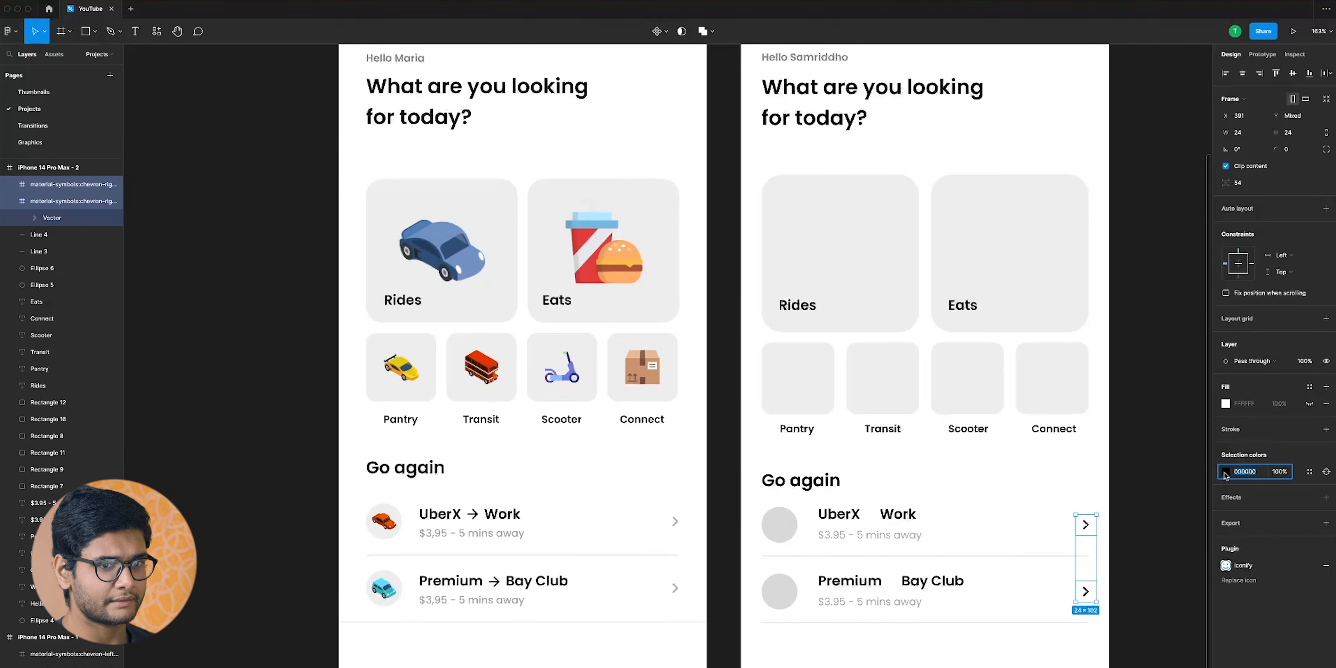
click(1224, 472)
click(1102, 623)
scroll(623, 529, up, 5)
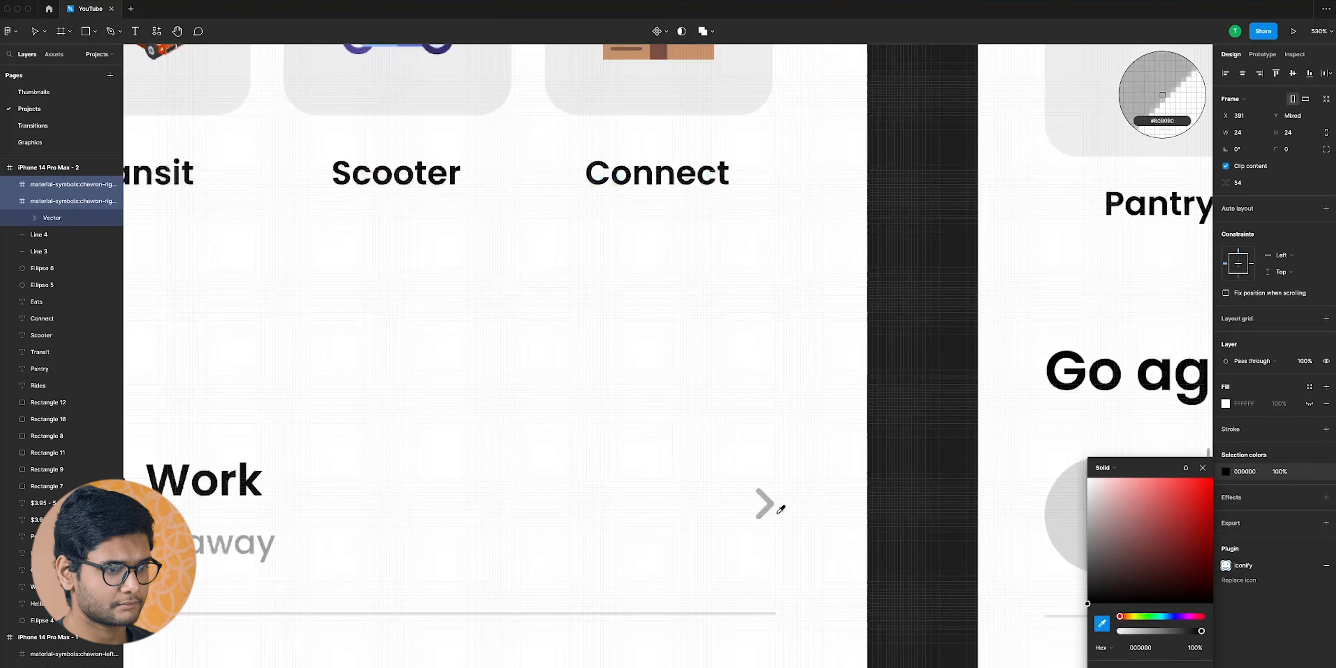
click(774, 502)
scroll(772, 502, down, 5)
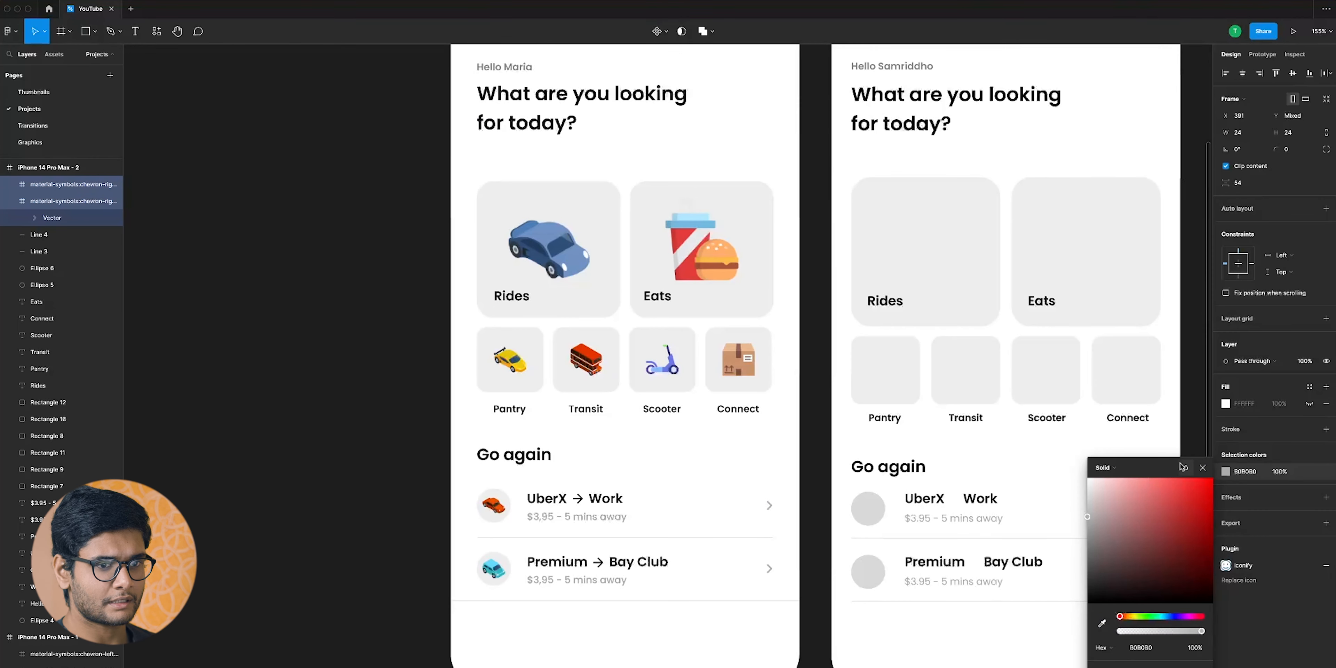
click(1202, 469)
drag(1005, 461, 699, 477)
Copy the reference row's arrow icon into the gap between "UberX" and "Work" on the second frame, at X 160, Y 706
click(749, 501)
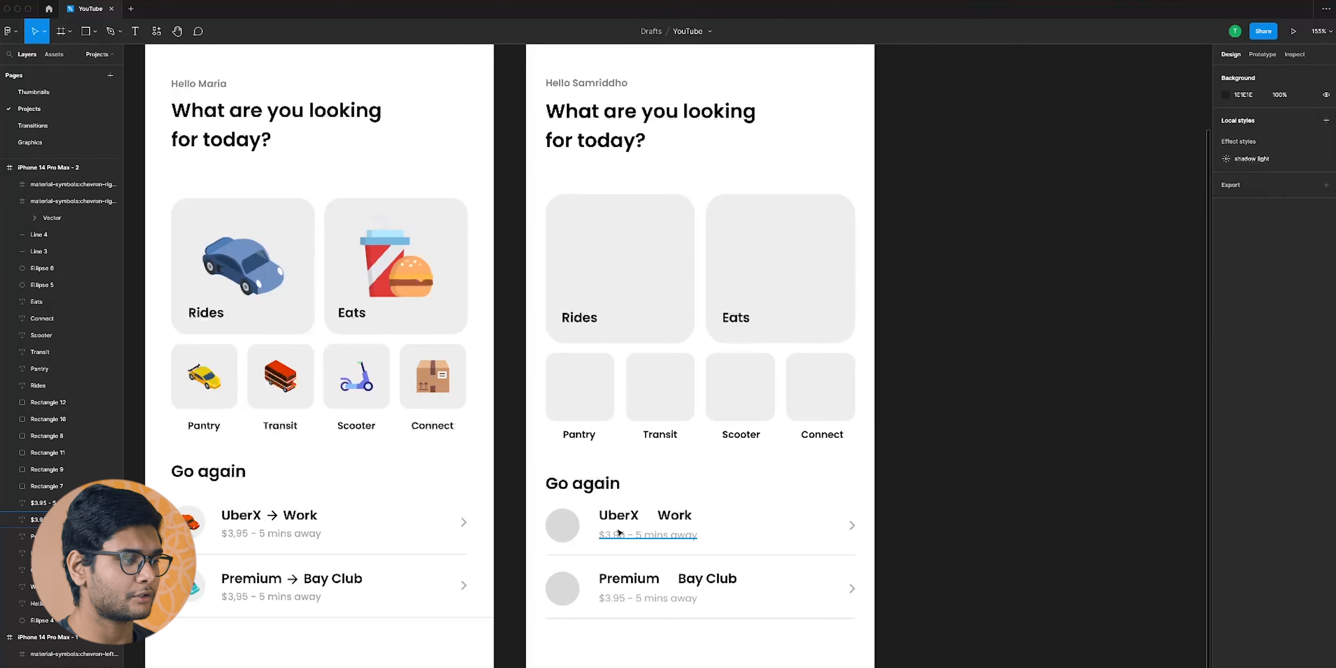
click(272, 515)
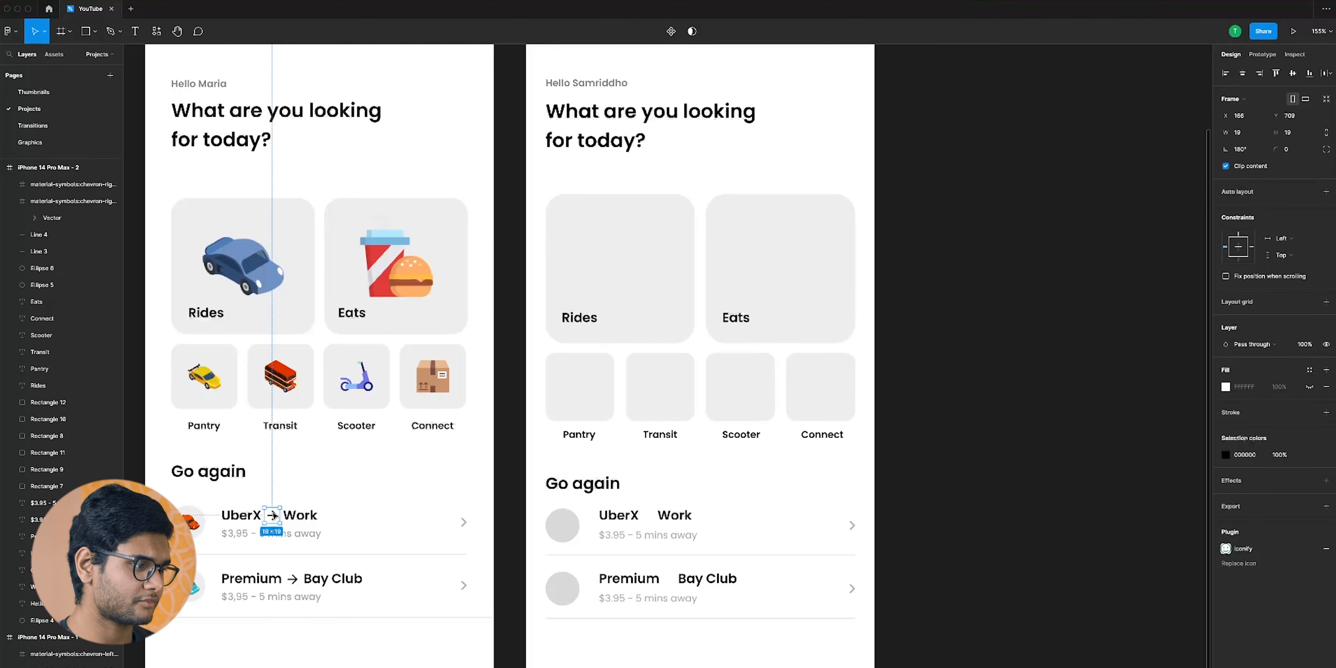
drag(274, 517, 650, 518)
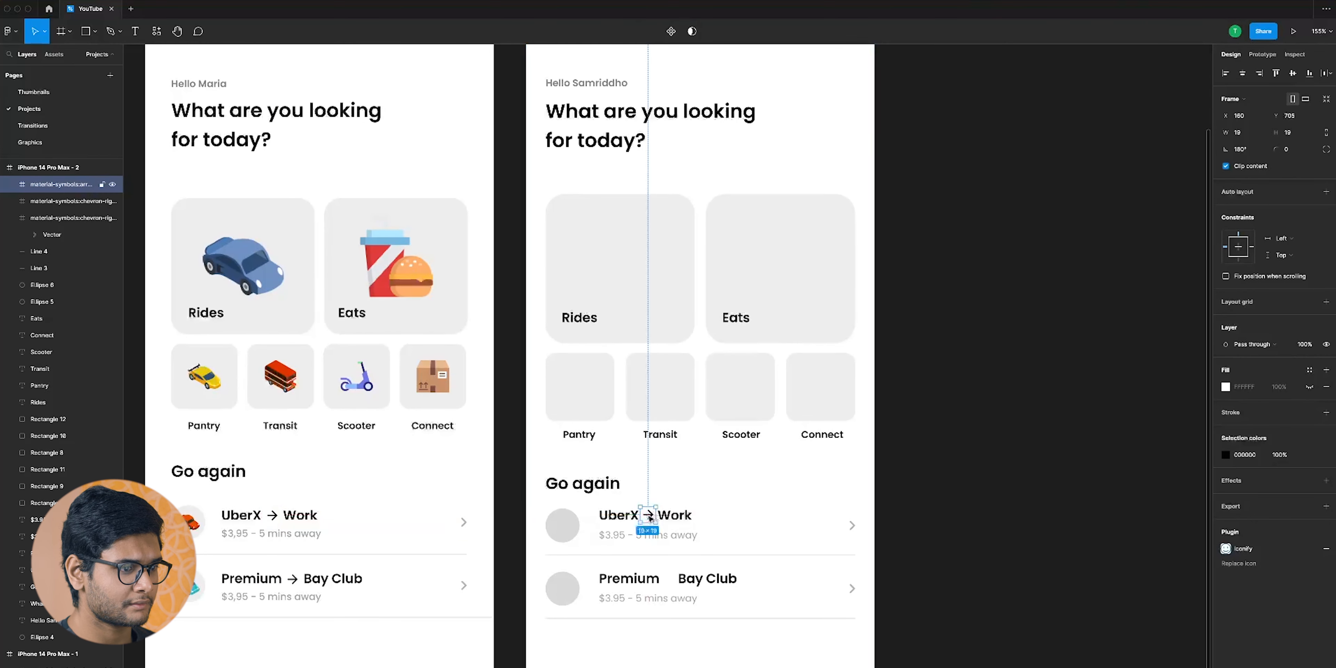
scroll(650, 517, up, 10)
drag(651, 518, 652, 521)
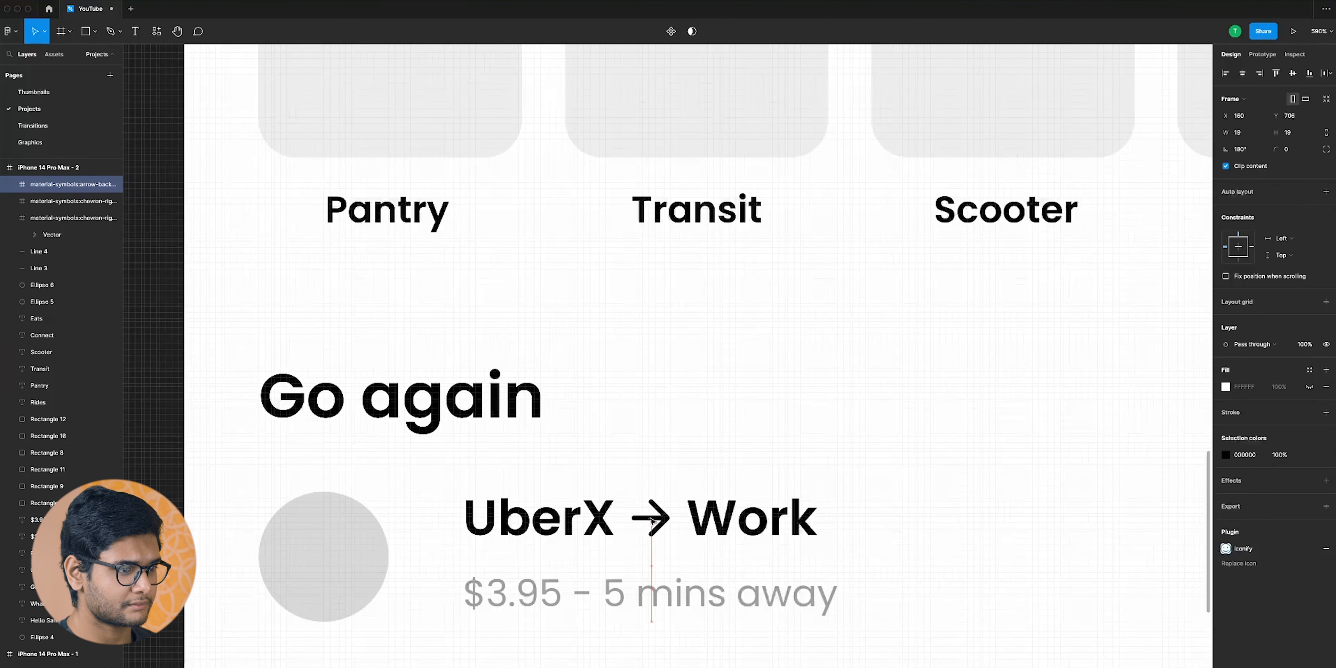
scroll(651, 520, down, 5)
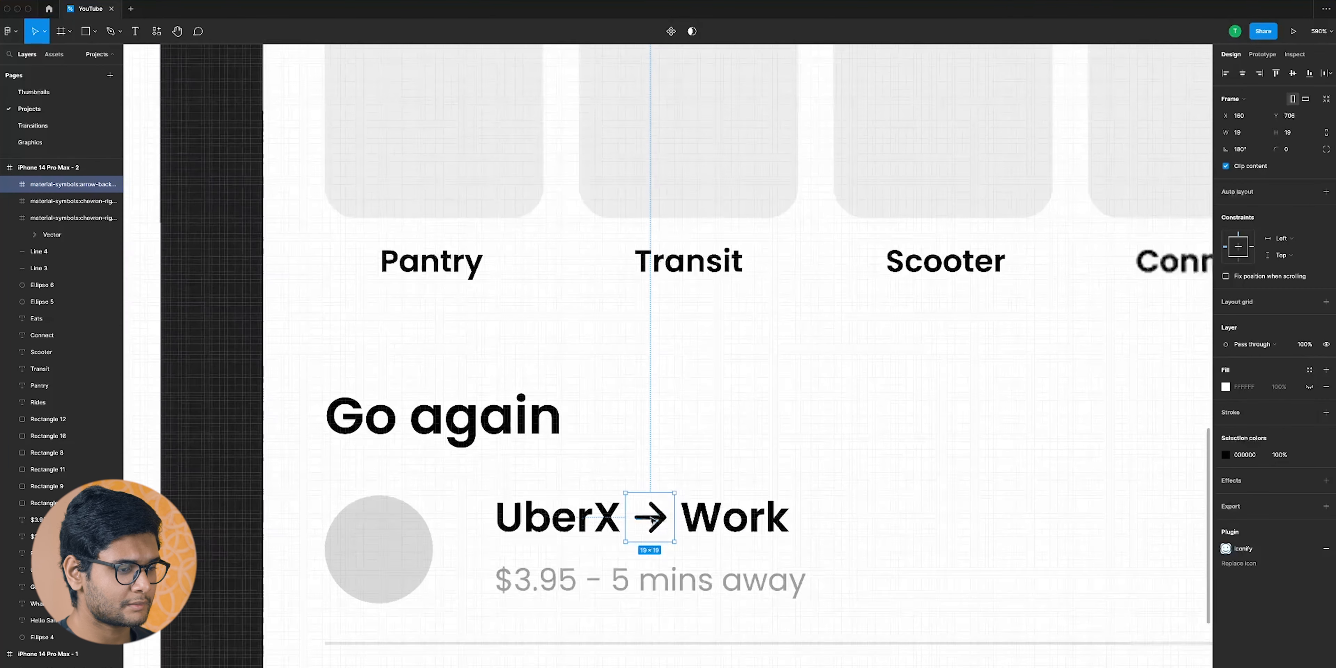
Duplicate the arrow icon into the gap between "Premium" and "Bay Club", at X 185, Y 784
scroll(651, 521, down, 3)
drag(650, 518, 675, 599)
scroll(836, 538, left, 1)
scroll(836, 538, down, 1)
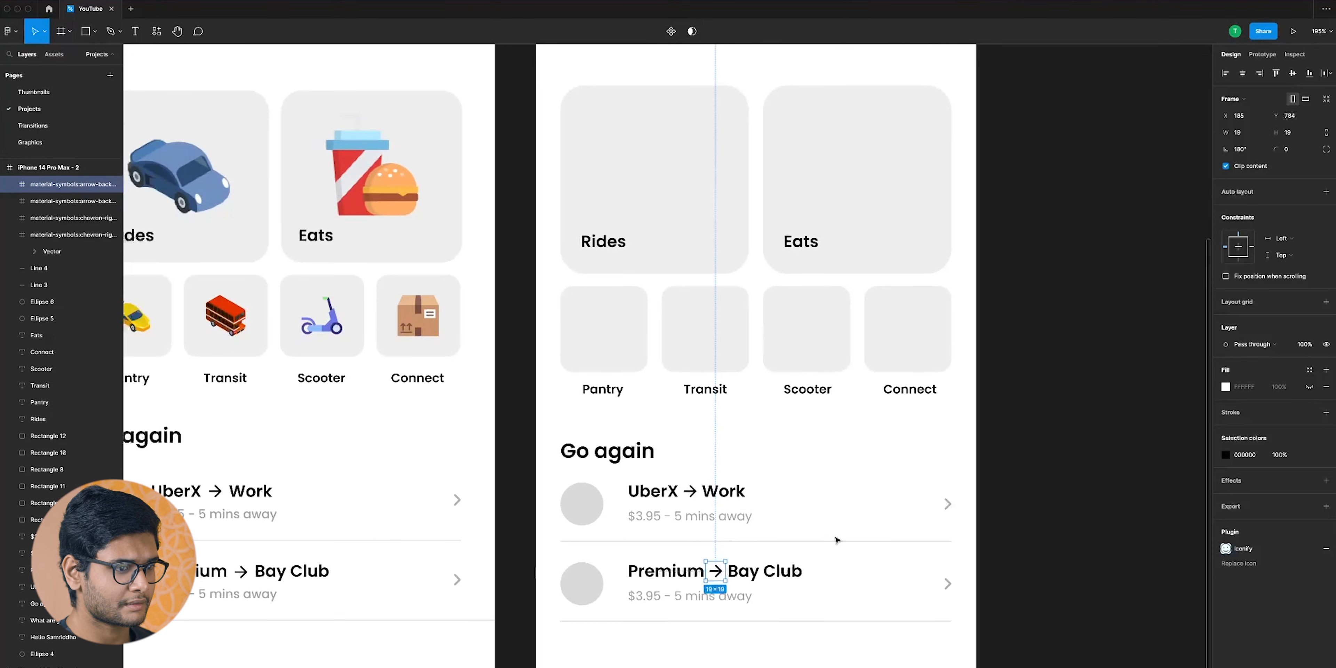
click(836, 538)
Widen the arrow gaps in both row titles by adding a space before "Work" and before "Bay Club"
double_click(702, 491)
click(705, 491)
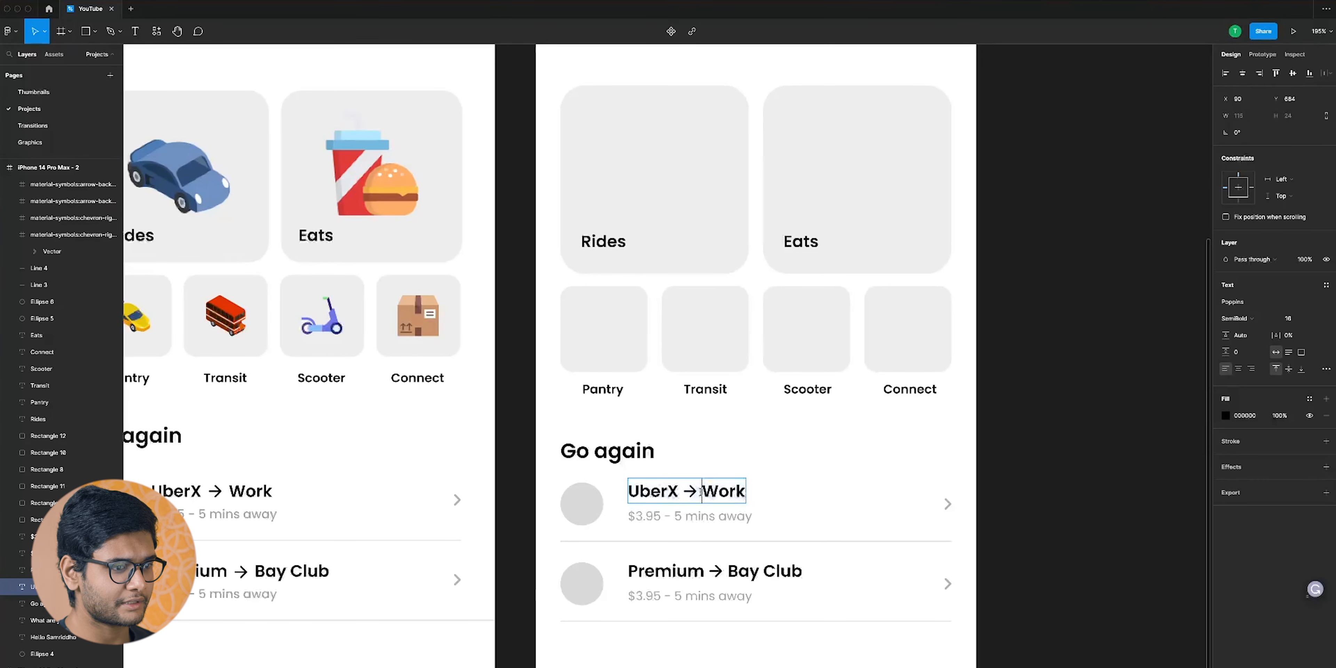
double_click(728, 572)
click(728, 572)
click(779, 528)
click(779, 528)
Shift both arrow icons slightly right to centre them in the widened gaps of their row titles
scroll(779, 528, up, 5)
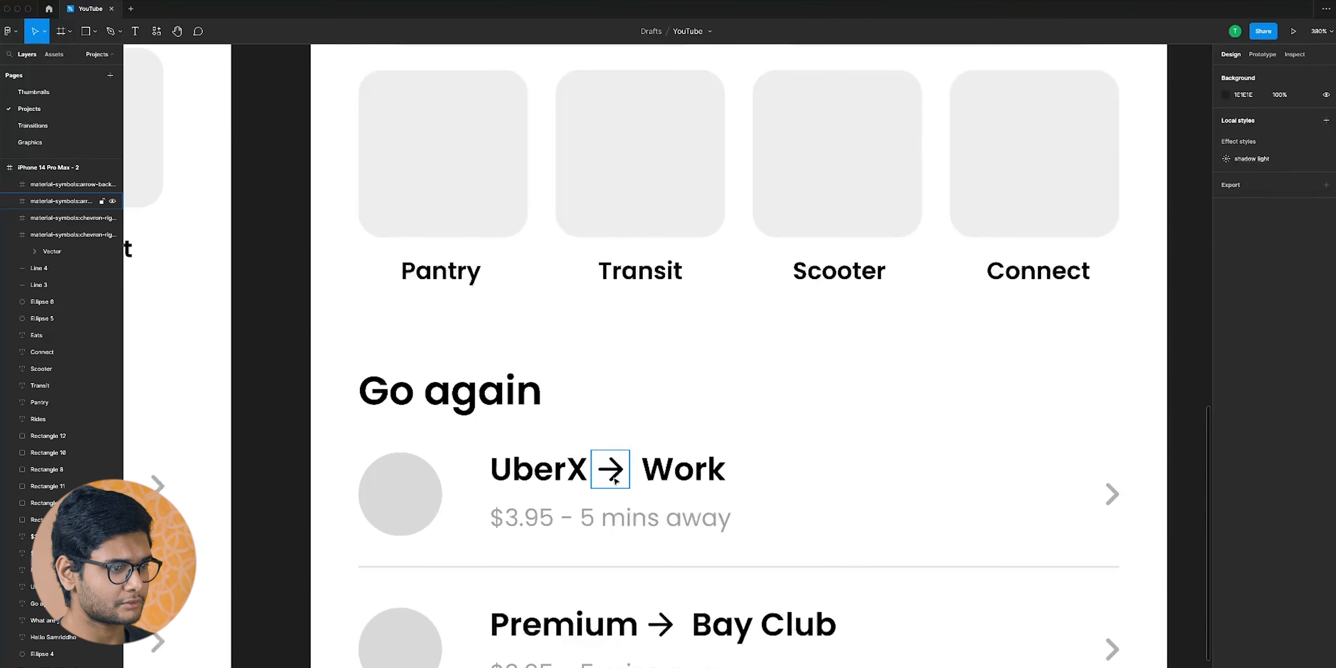
click(695, 496)
drag(624, 480, 619, 481)
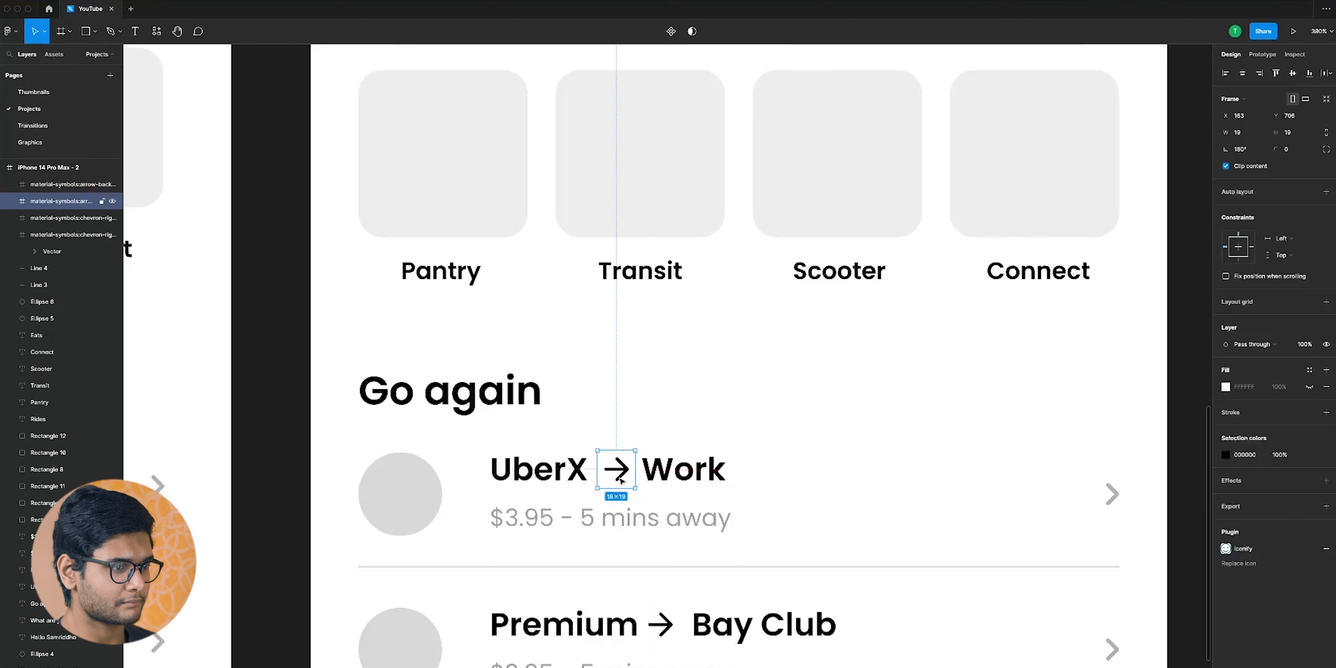
click(669, 625)
drag(669, 624, 673, 625)
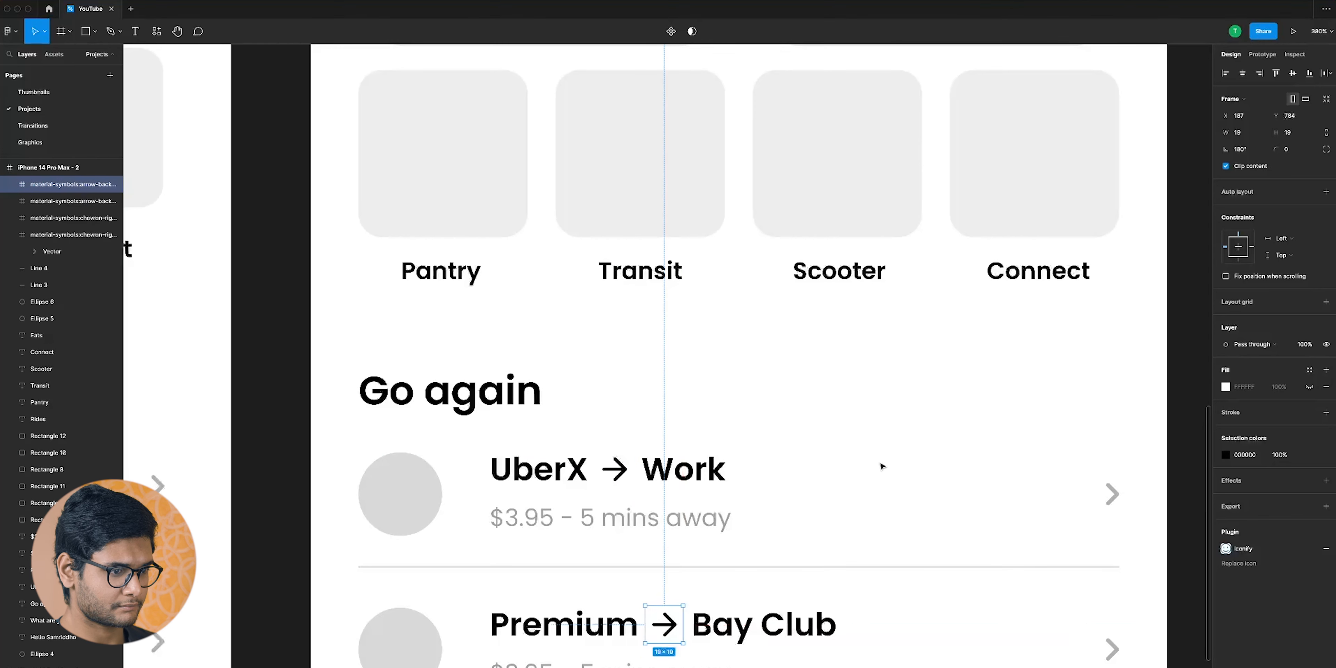
click(880, 469)
Run the Flaticon plugin from the empty canvas beside the two phone frames
scroll(881, 473, down, 8)
drag(880, 474, 756, 543)
scroll(757, 543, up, 2)
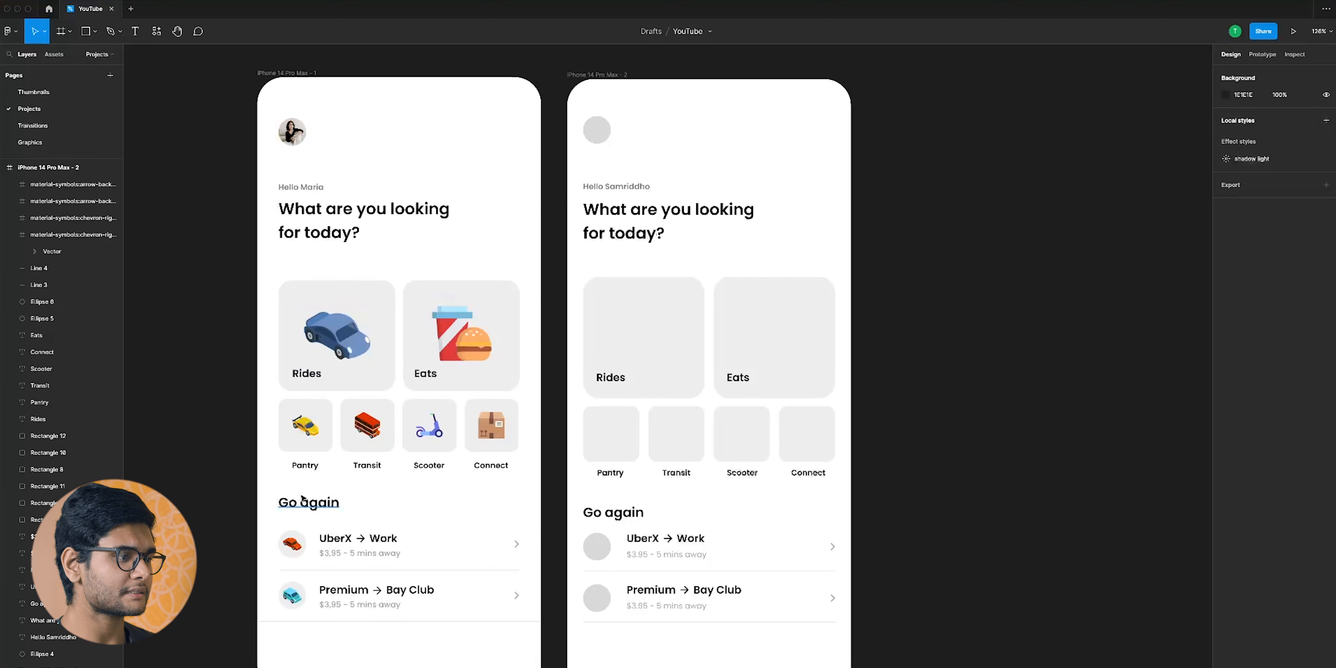
drag(919, 133, 853, 161)
right_click(882, 204)
mouse_move(917, 293)
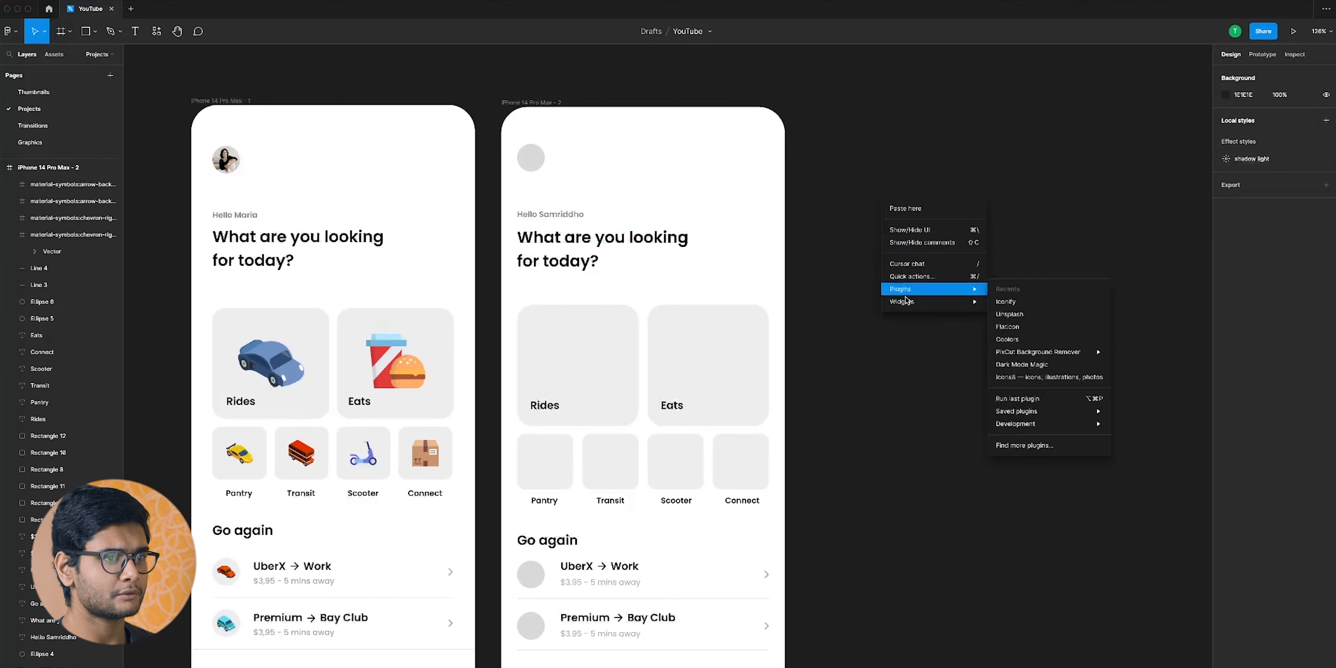
click(1011, 326)
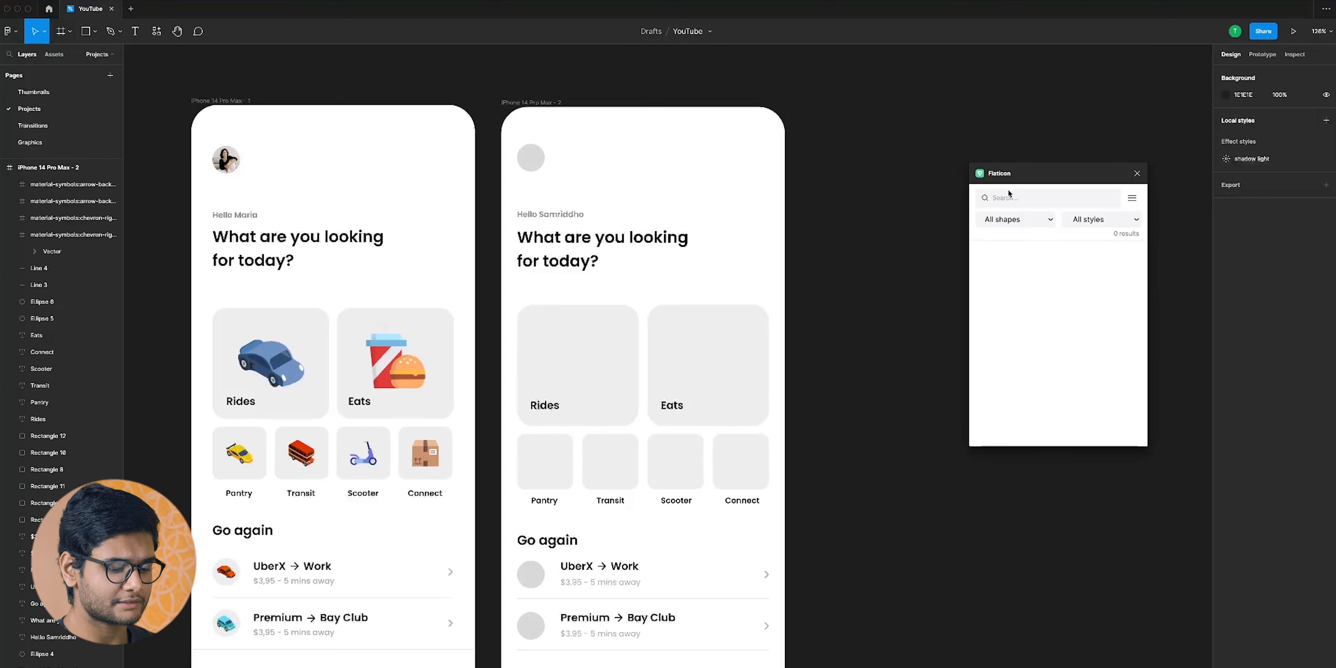
Search the Flaticon library for "Cars" and place the yellow hatchback icon over the second frame's heading
text(icon)
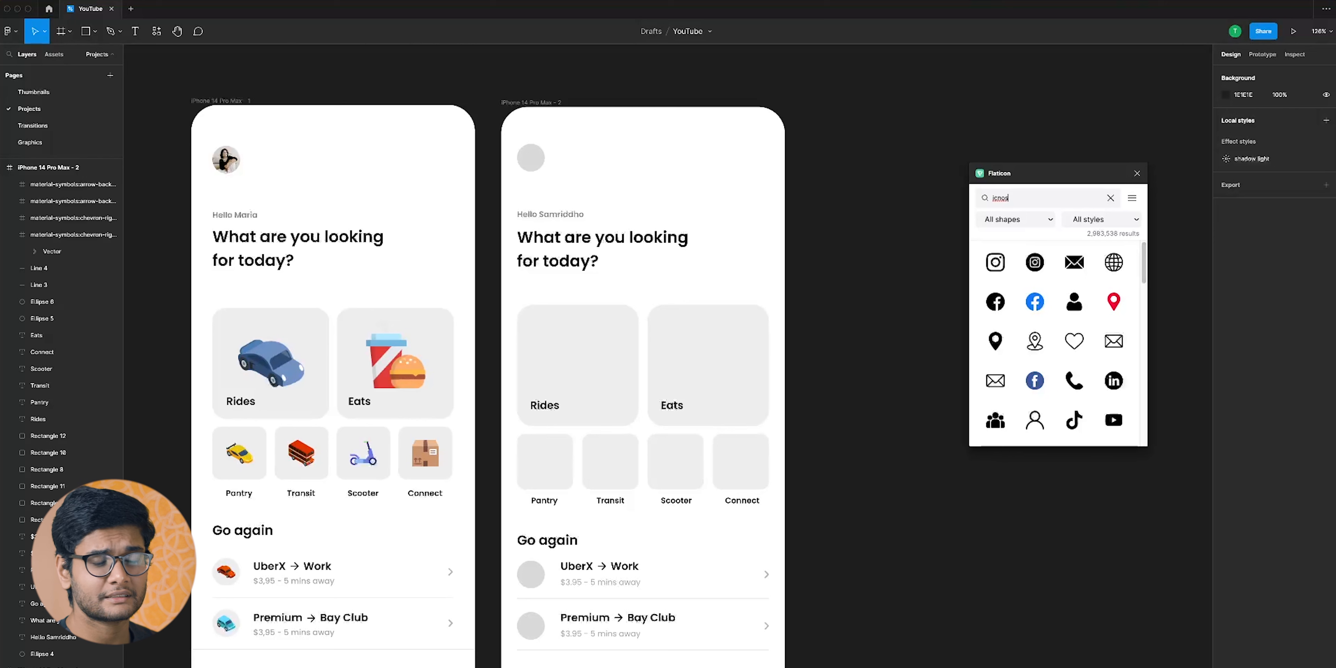
key(BackSpace)
key(BackSpace)
key(BackSpace)
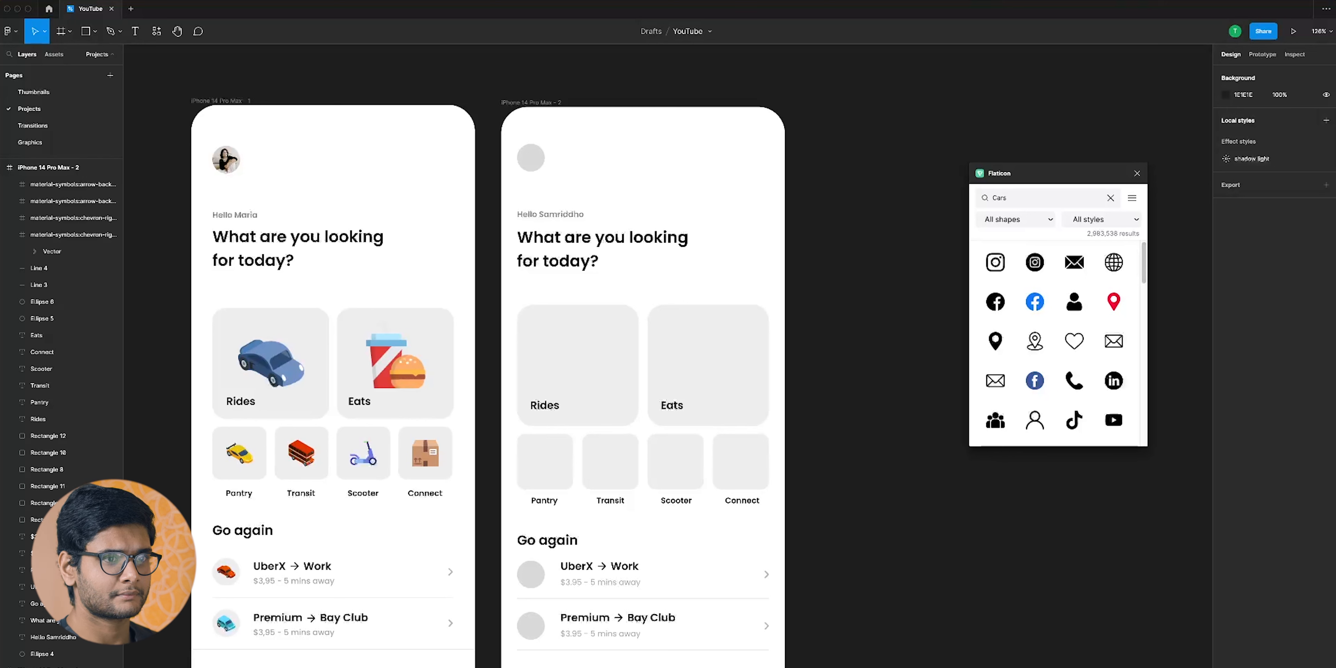
scroll(1061, 303, down, 5)
scroll(1061, 303, up, 2)
drag(1076, 339, 604, 253)
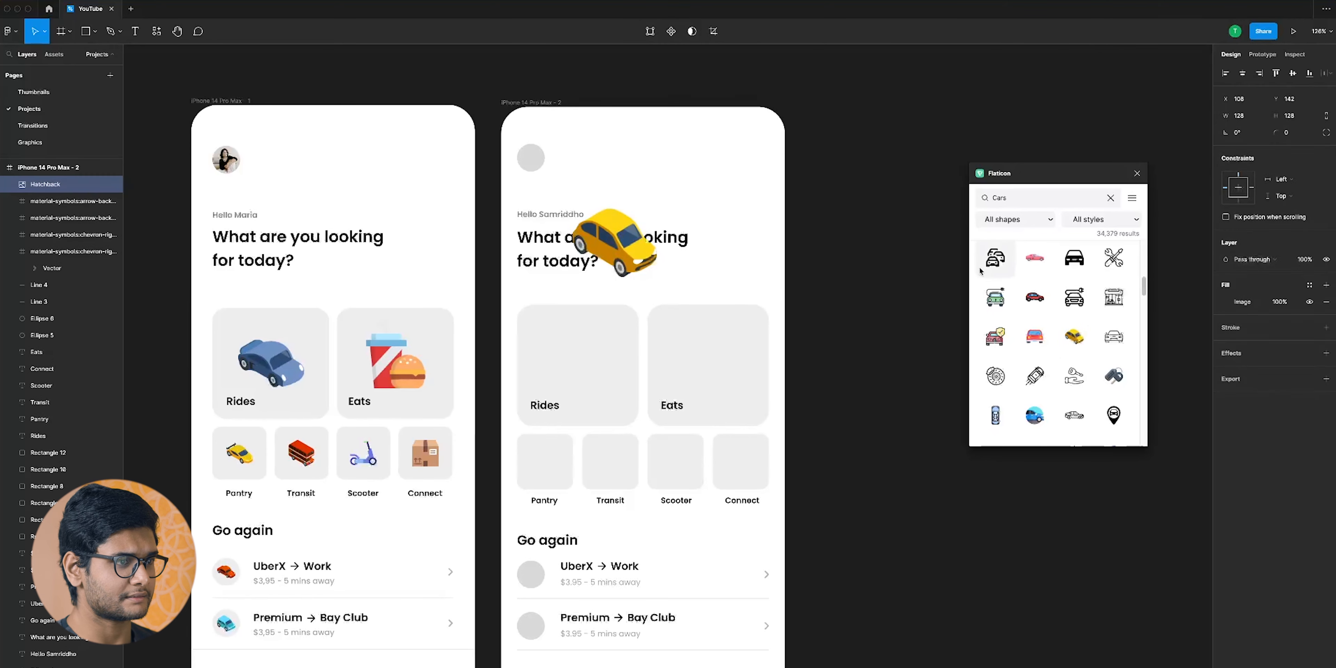
Close the Flaticon plugin and delete the yellow hatchback icon from the second frame's heading
click(1135, 174)
click(925, 190)
drag(885, 197, 951, 168)
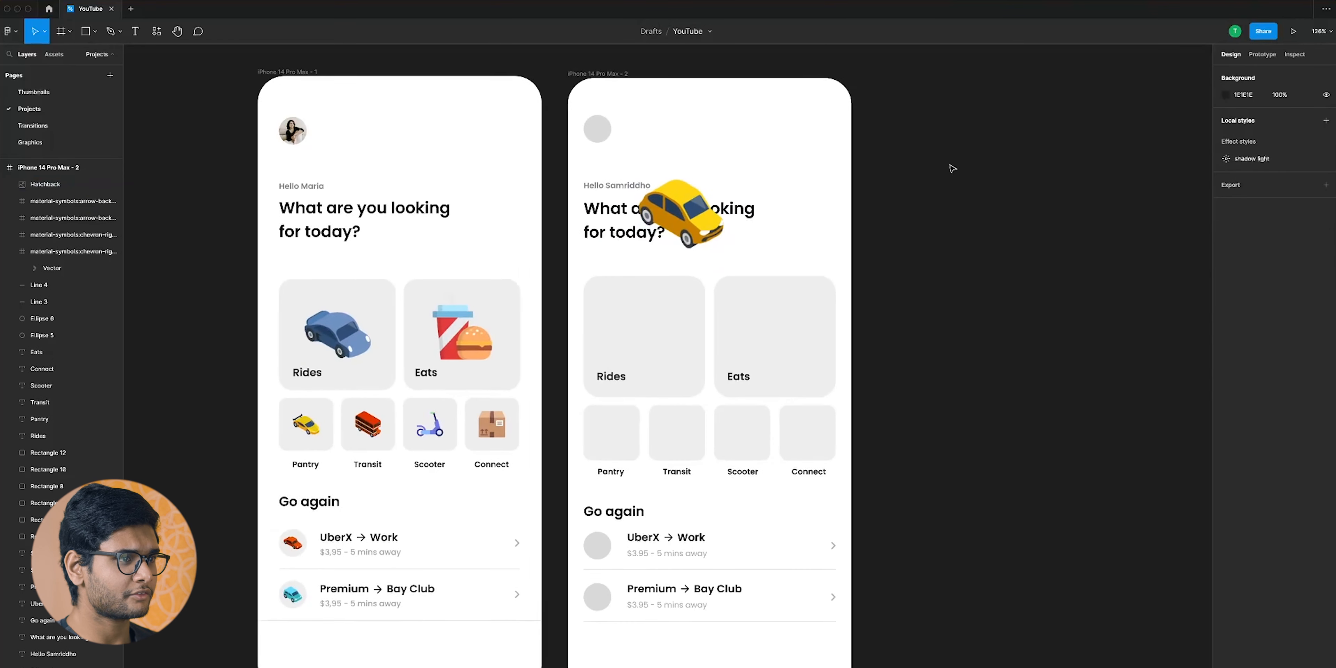
click(742, 211)
click(695, 179)
key(Delete)
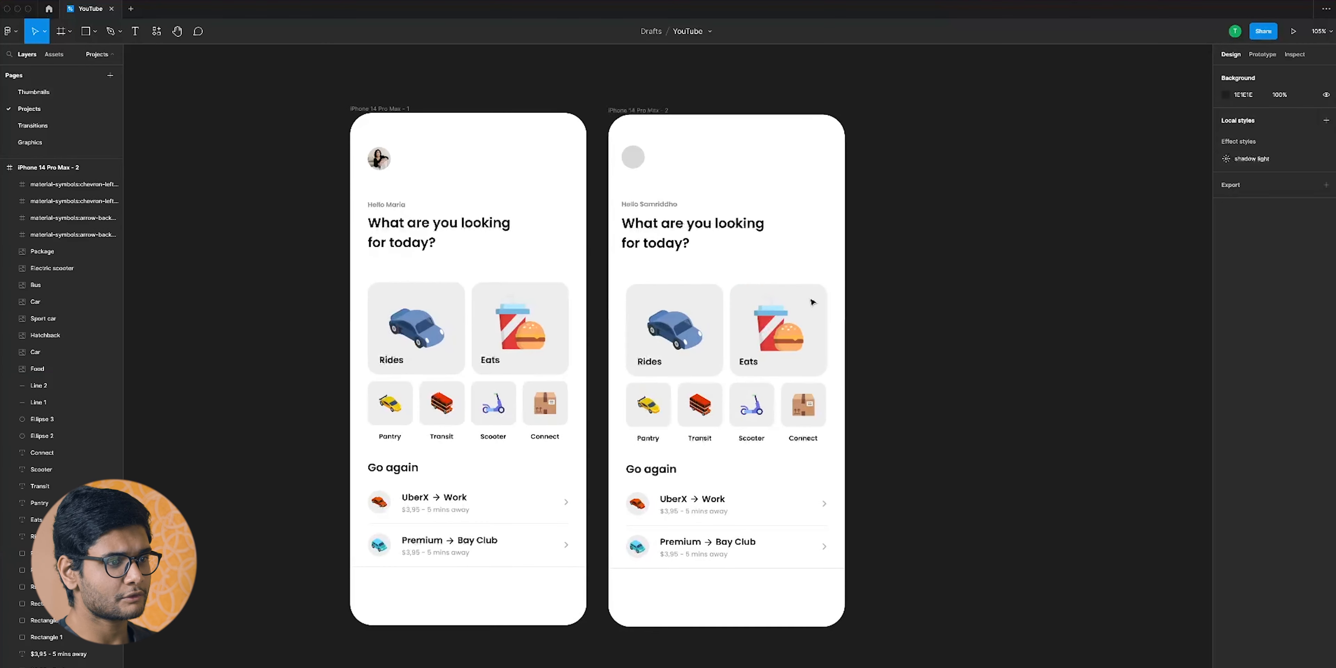
Select the grey avatar circle on the second frame and run the Unsplash plugin for it
scroll(397, 383, down, 3)
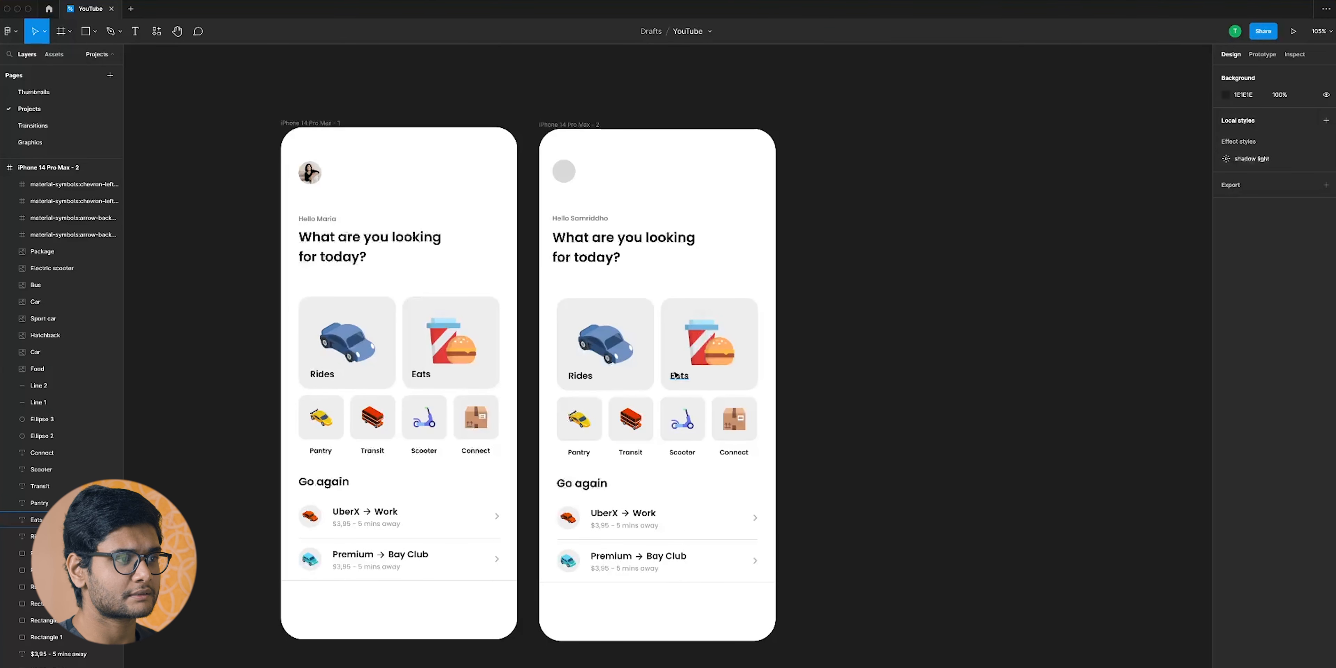
click(309, 172)
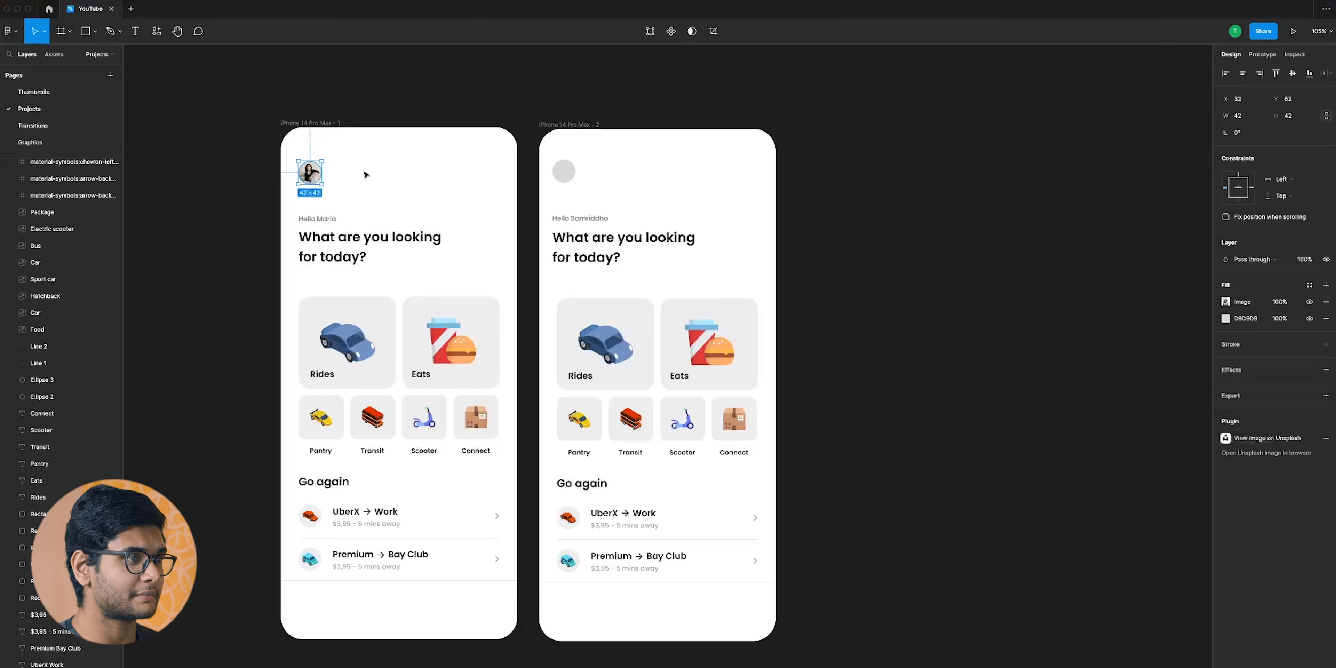
scroll(570, 187, up, 1)
scroll(583, 208, up, 3)
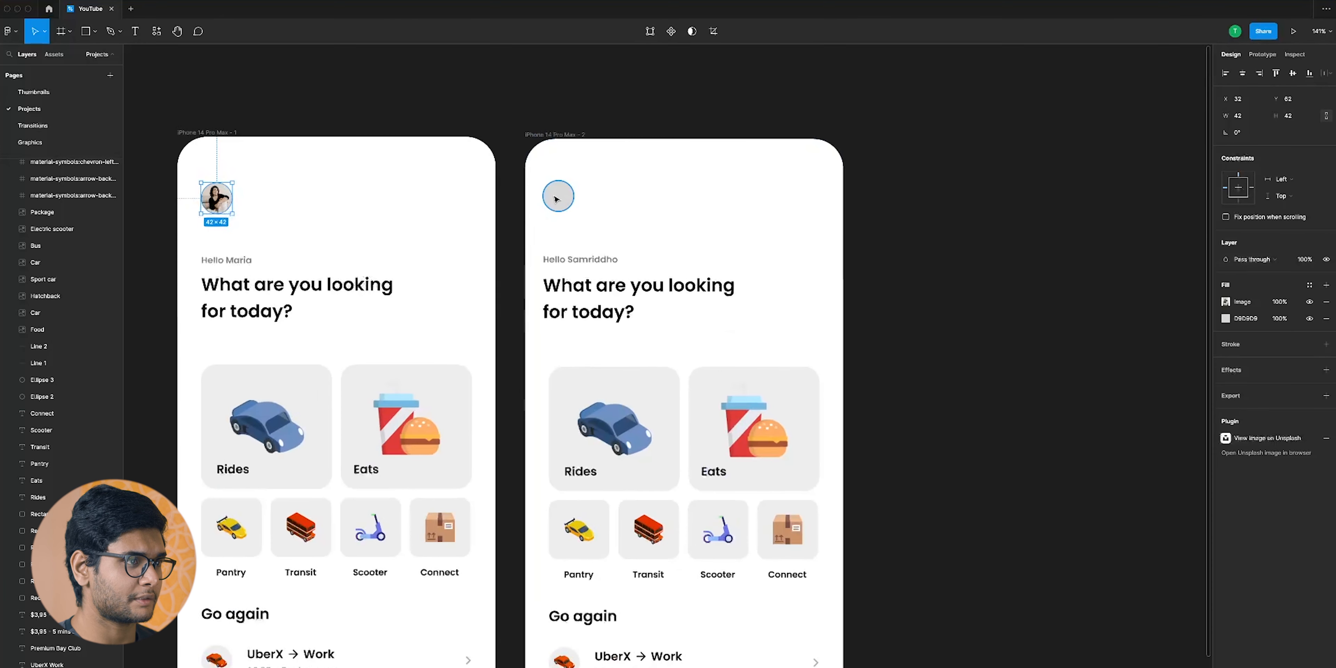
click(724, 212)
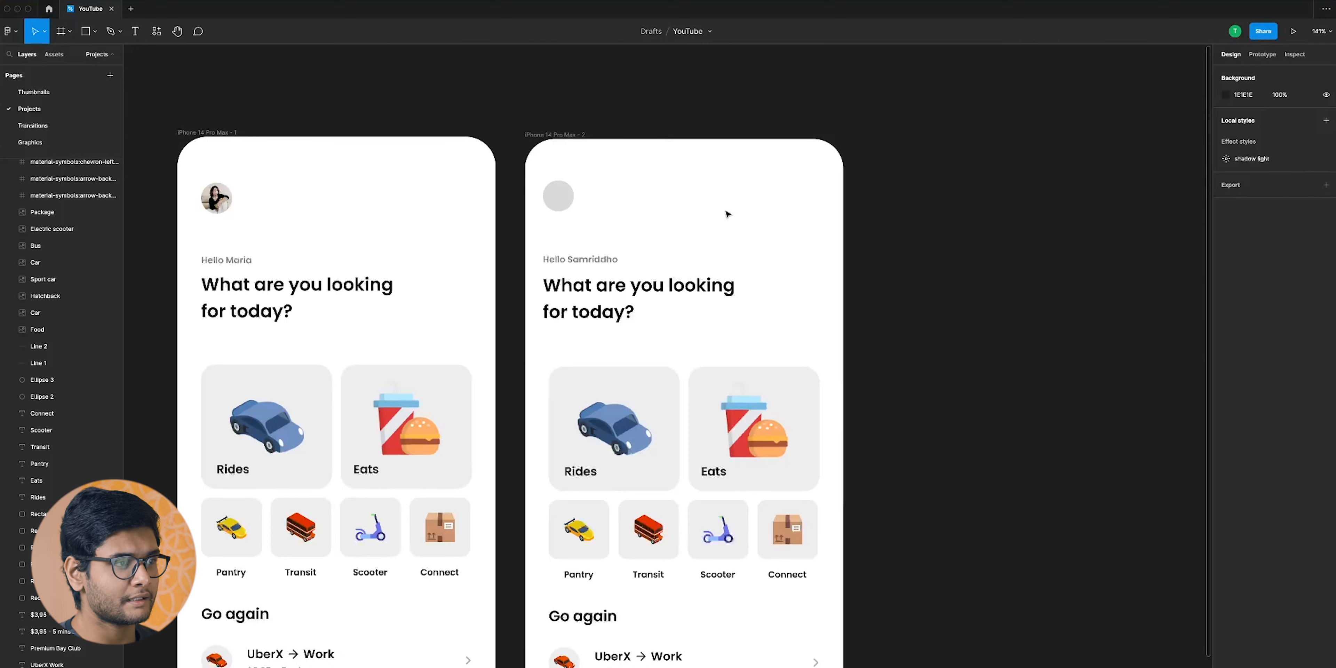
click(553, 198)
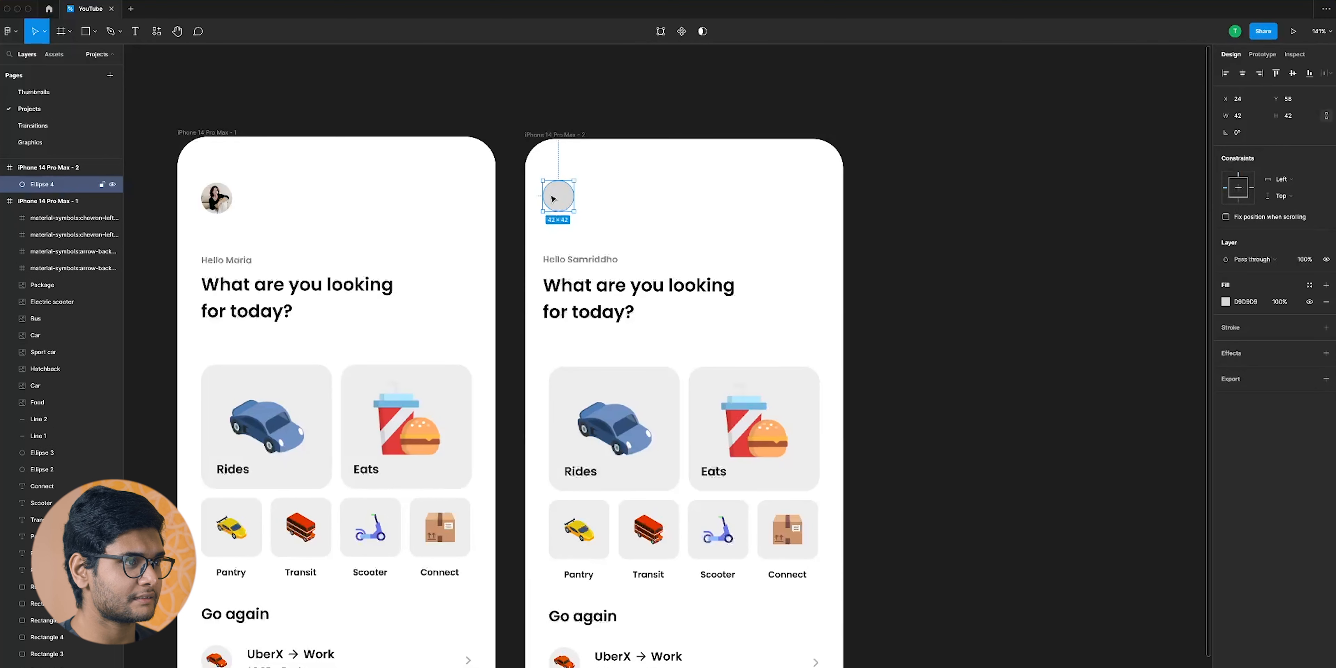
click(156, 31)
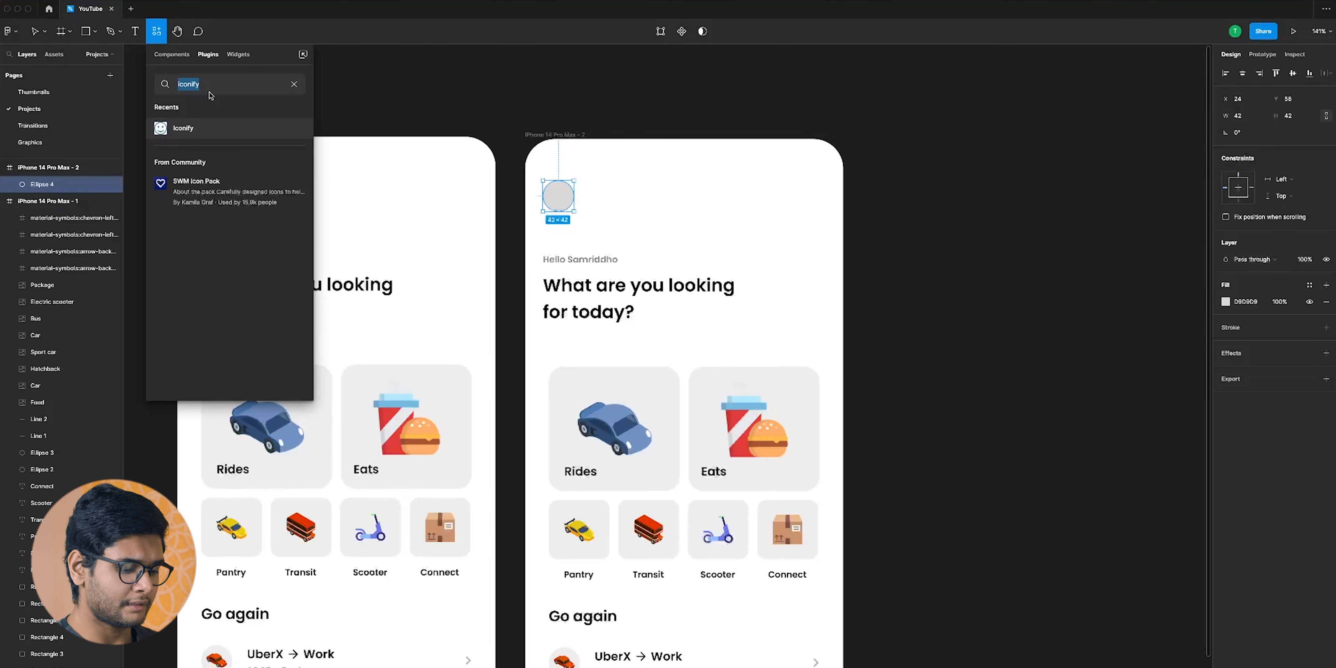
text(unsplash)
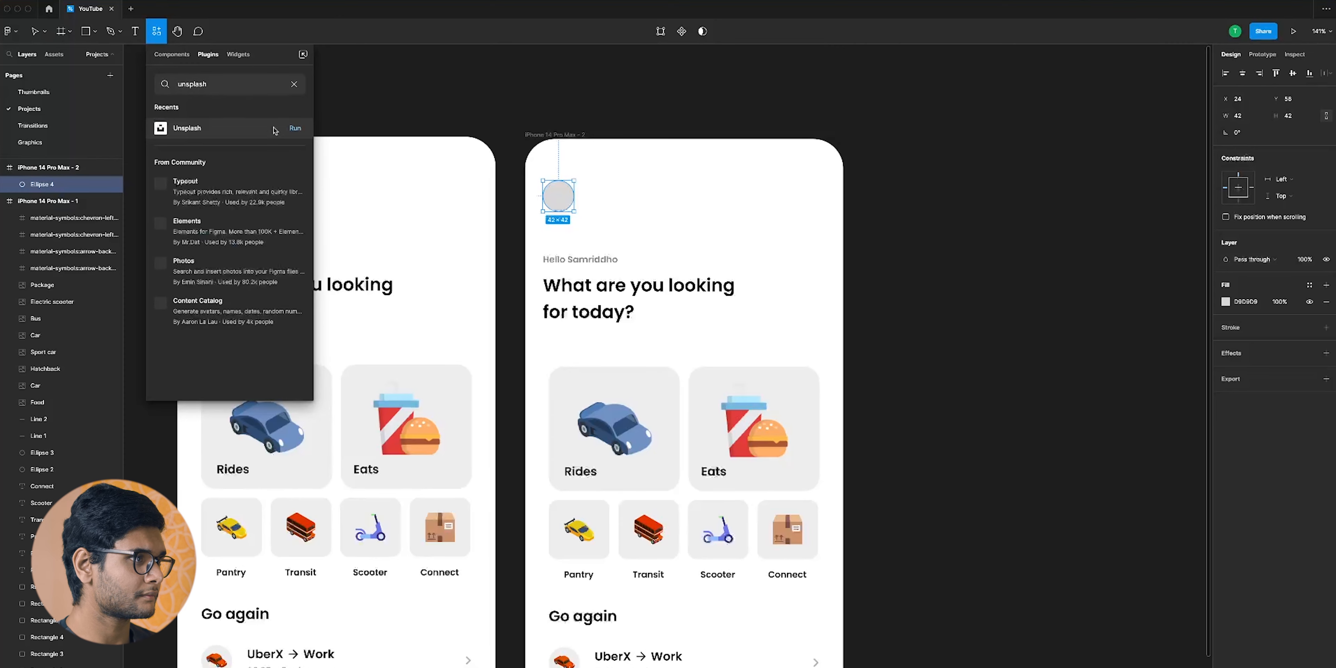
click(293, 130)
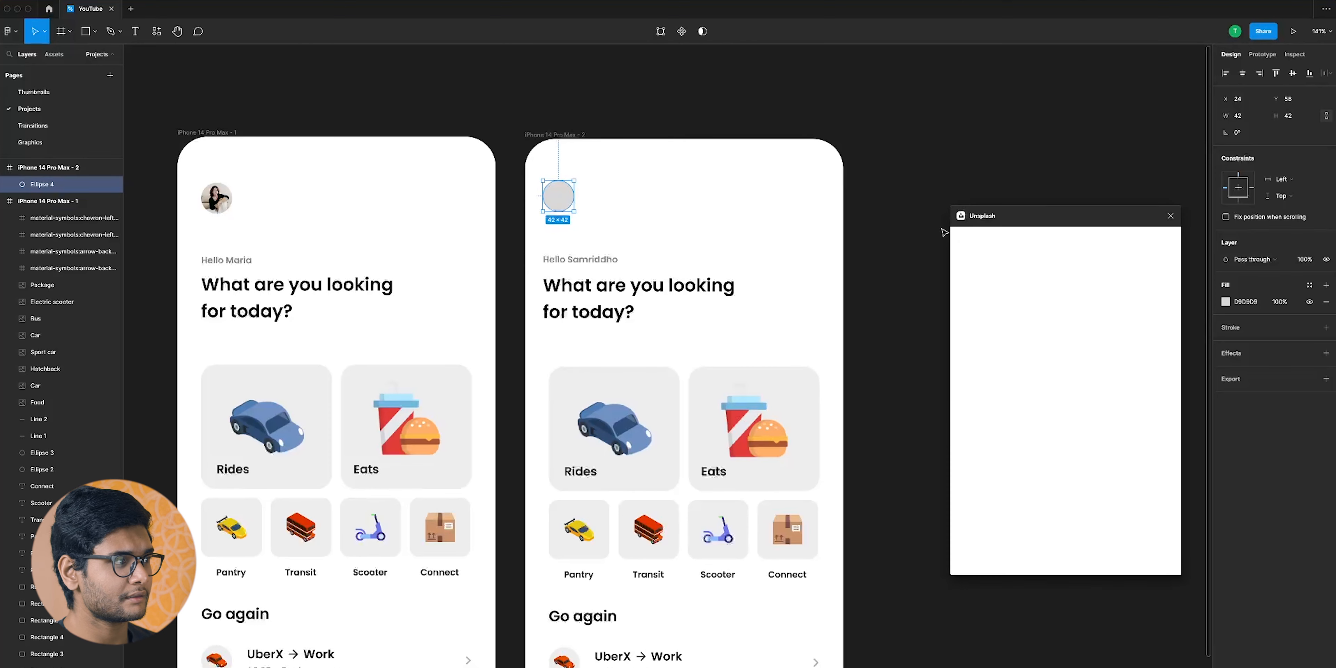
Search Unsplash for "man", fill the avatar circle with the photo of the smiling bearded man in profile, and close the plugin
click(996, 270)
text(man)
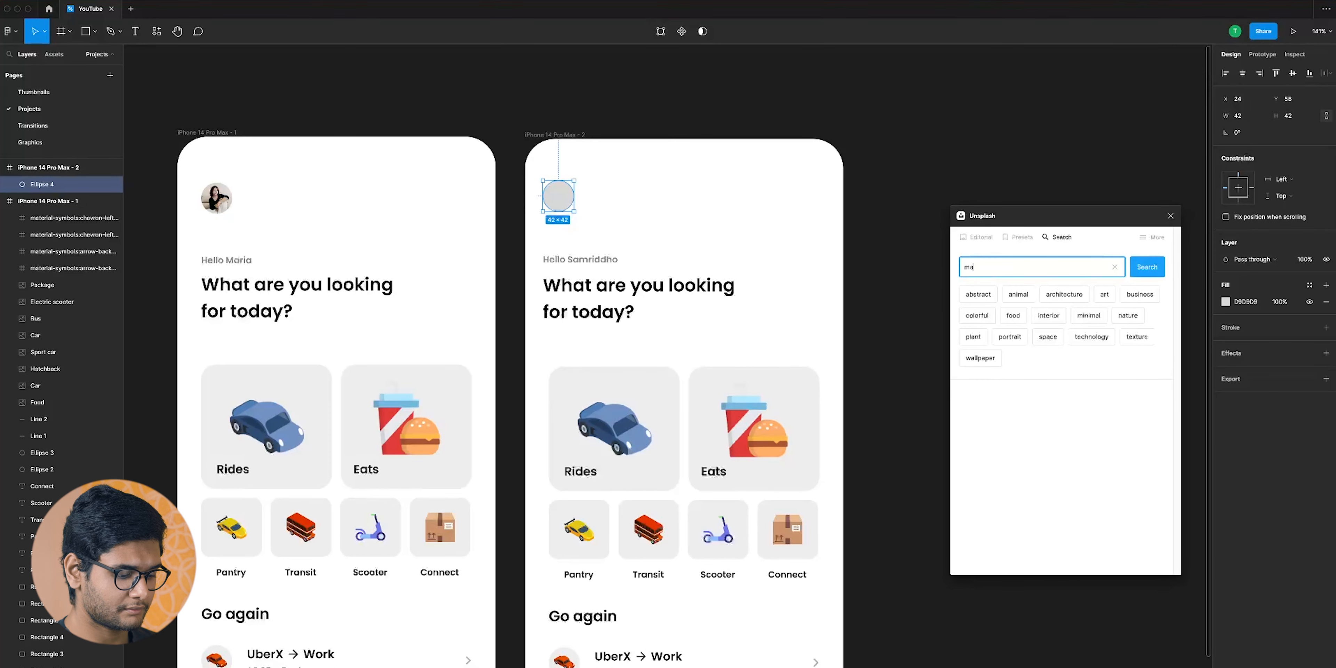
key(Return)
scroll(1110, 453, down, 2)
scroll(1110, 452, down, 3)
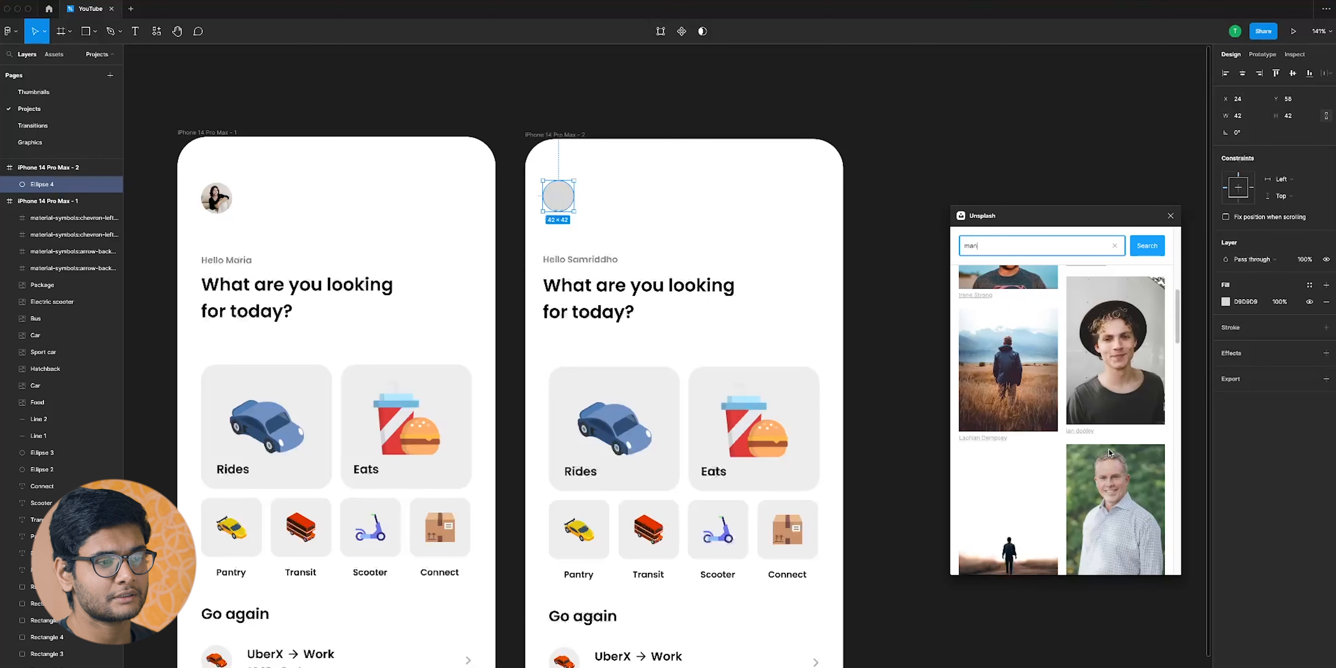
scroll(1107, 451, up, 5)
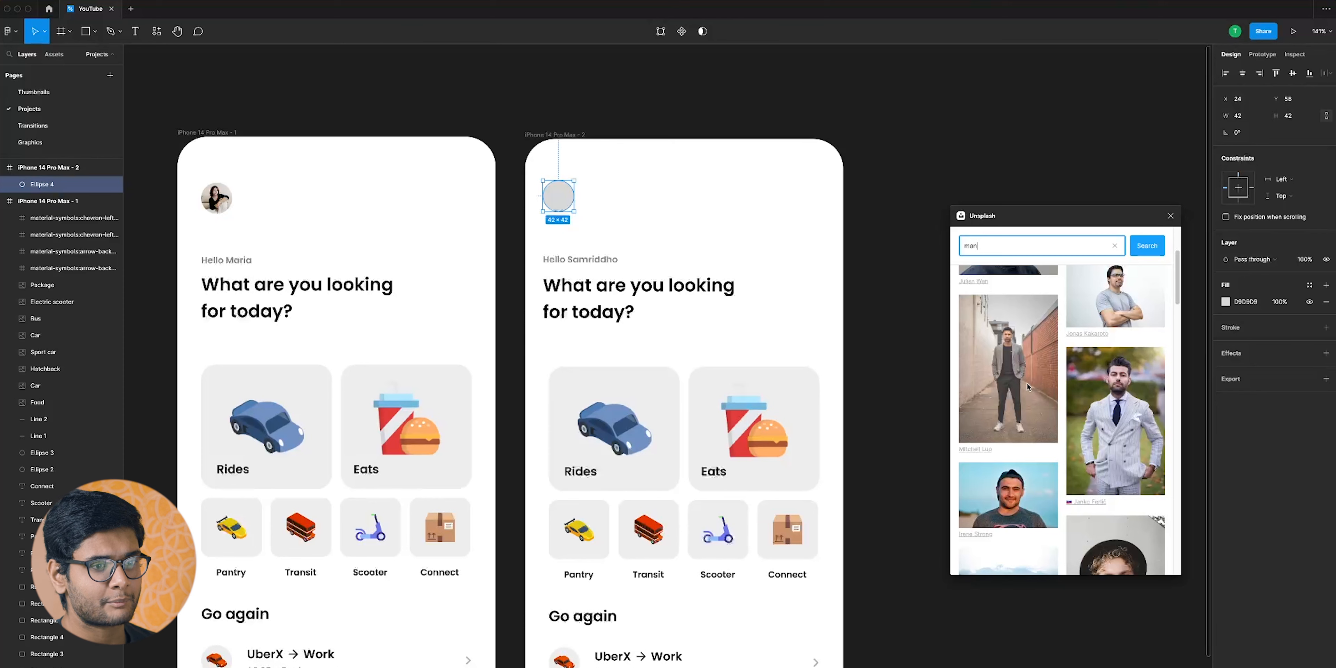
scroll(1028, 387, down, 10)
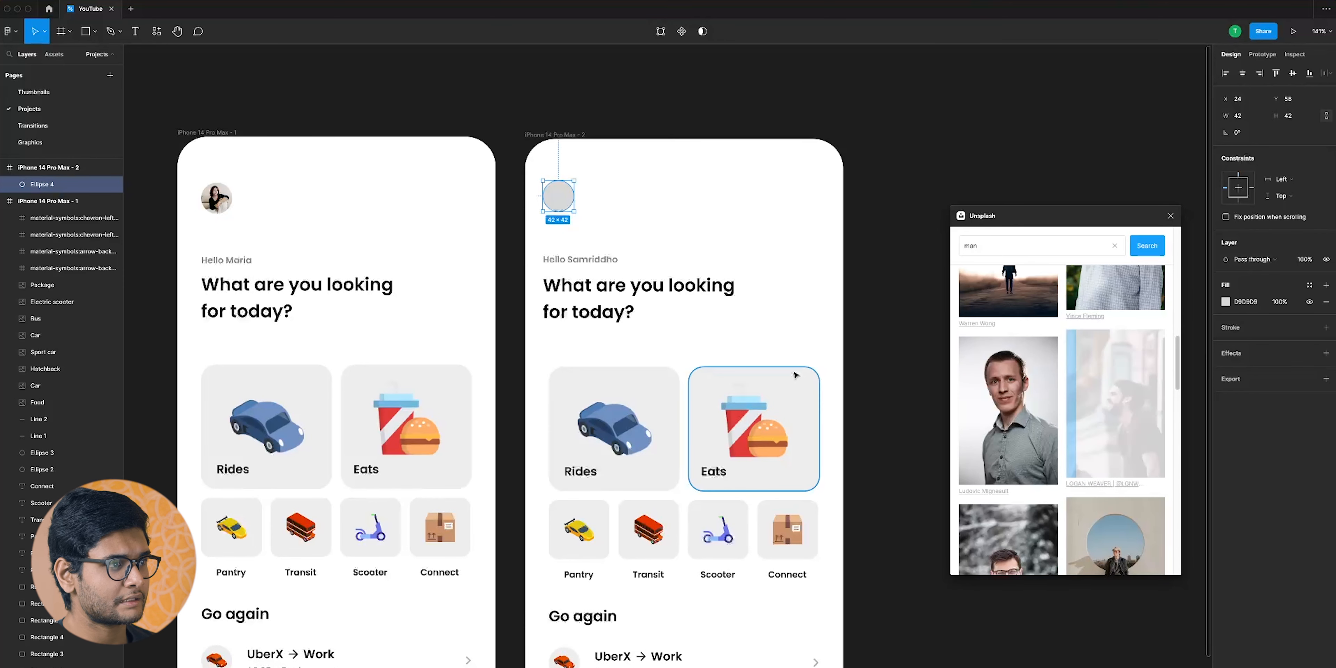
click(1170, 215)
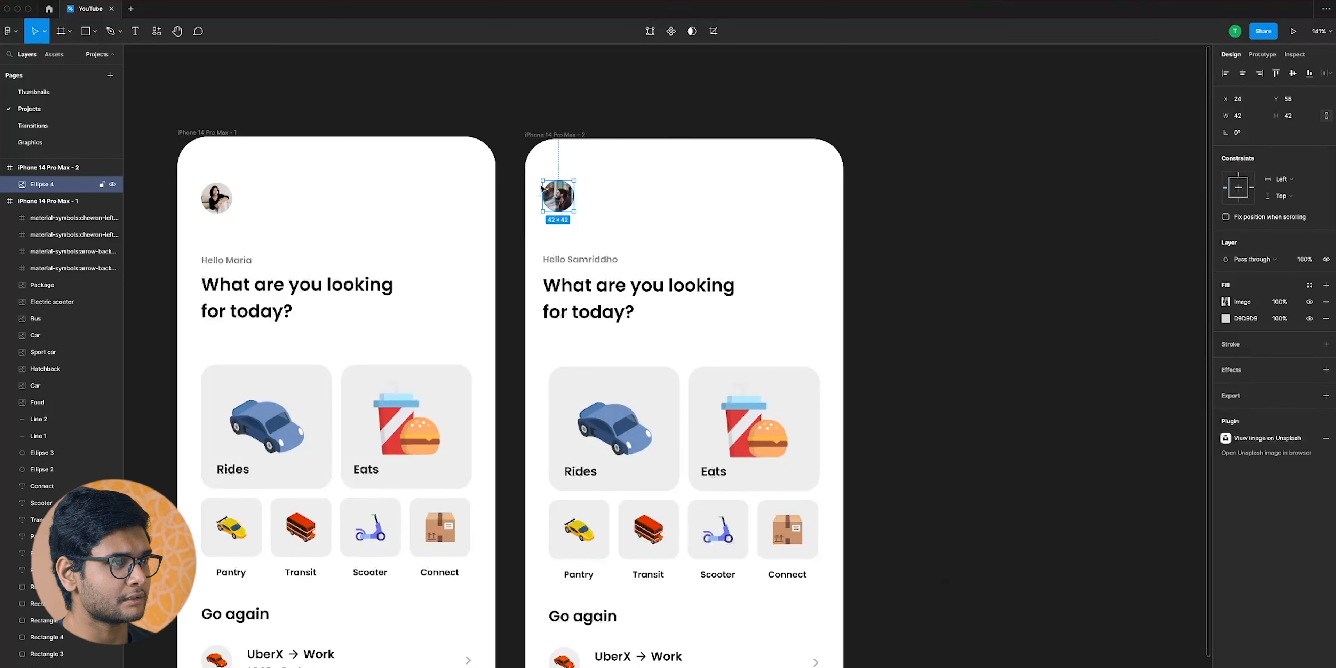
Switch the image fill of the second frame's avatar circle from Fill to Crop mode
scroll(541, 188, up, 10)
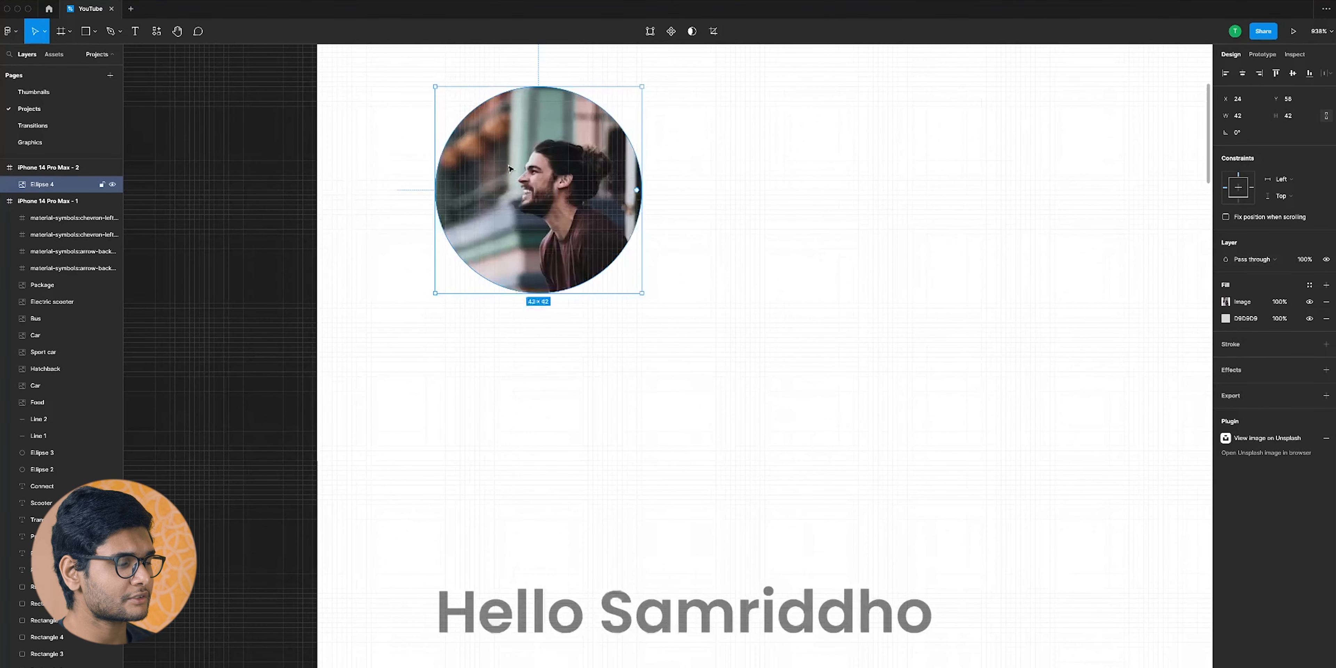
scroll(508, 168, up, 3)
scroll(509, 167, left, 3)
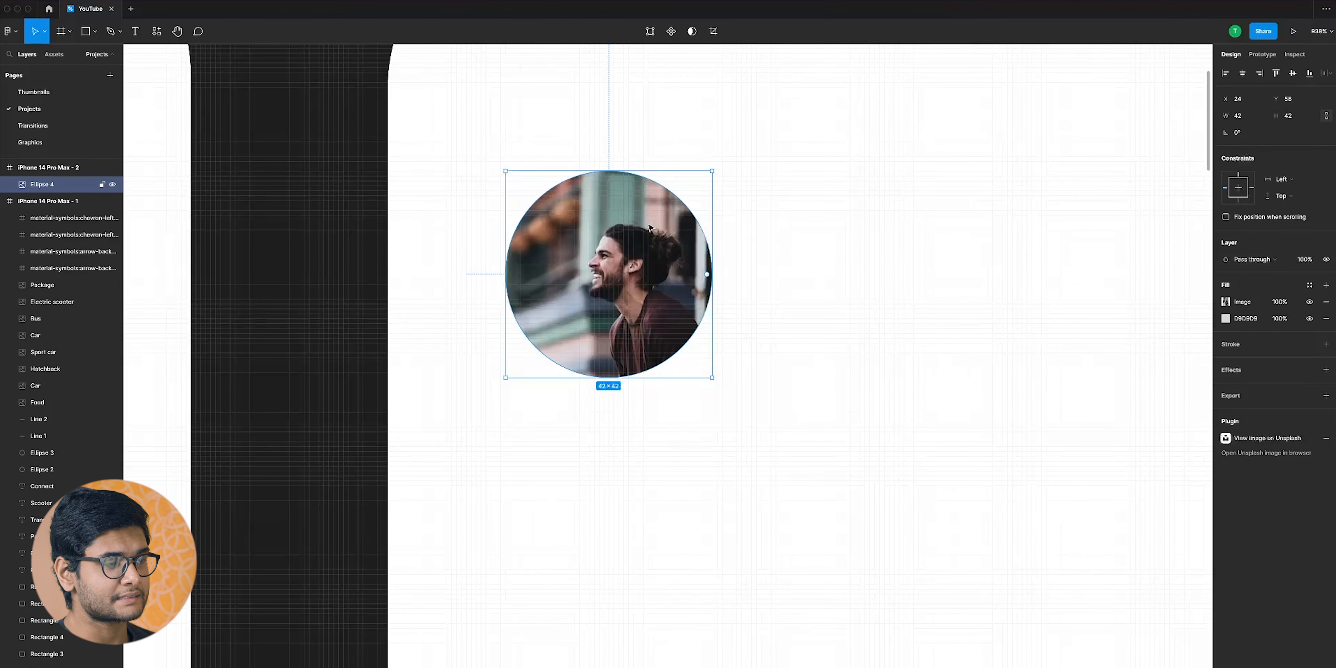
click(799, 178)
click(633, 239)
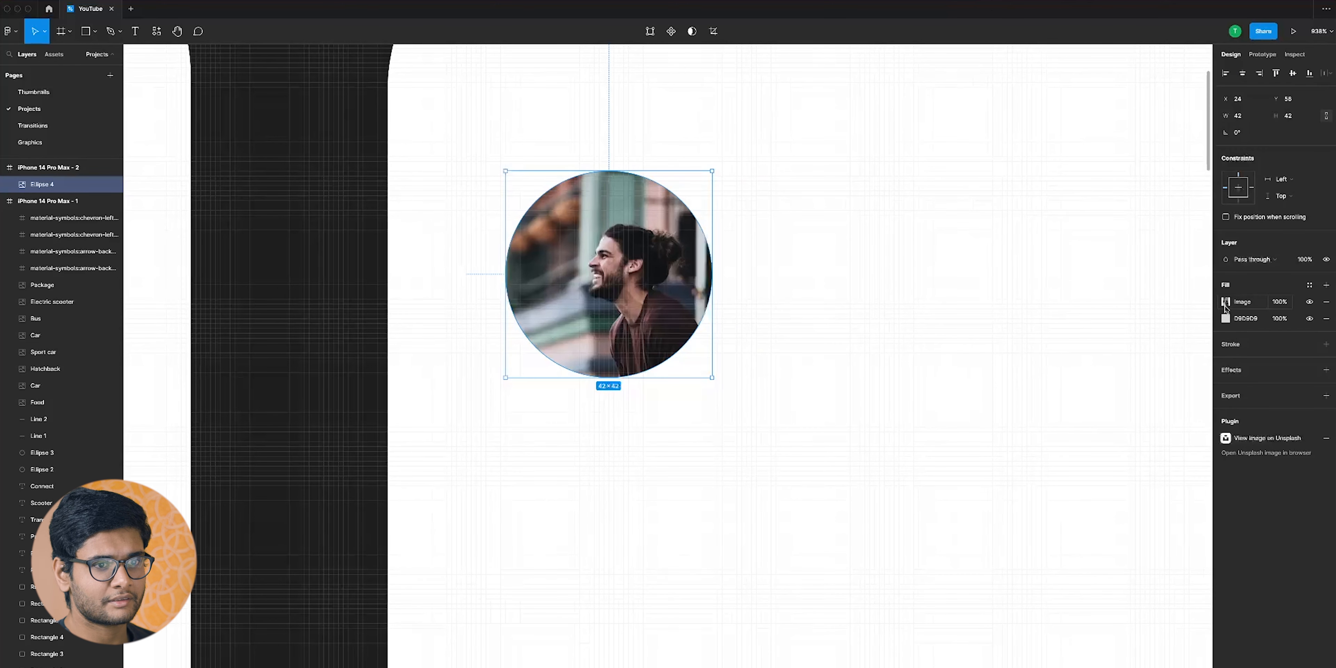
click(1225, 302)
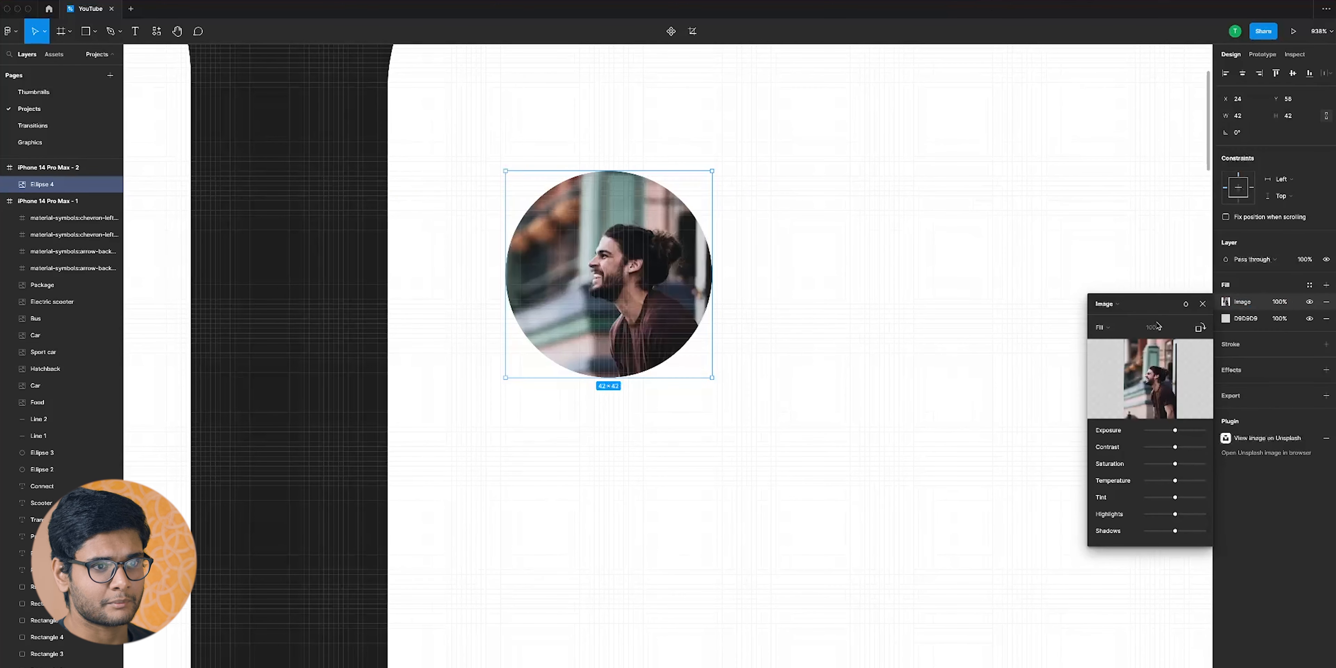
click(1113, 330)
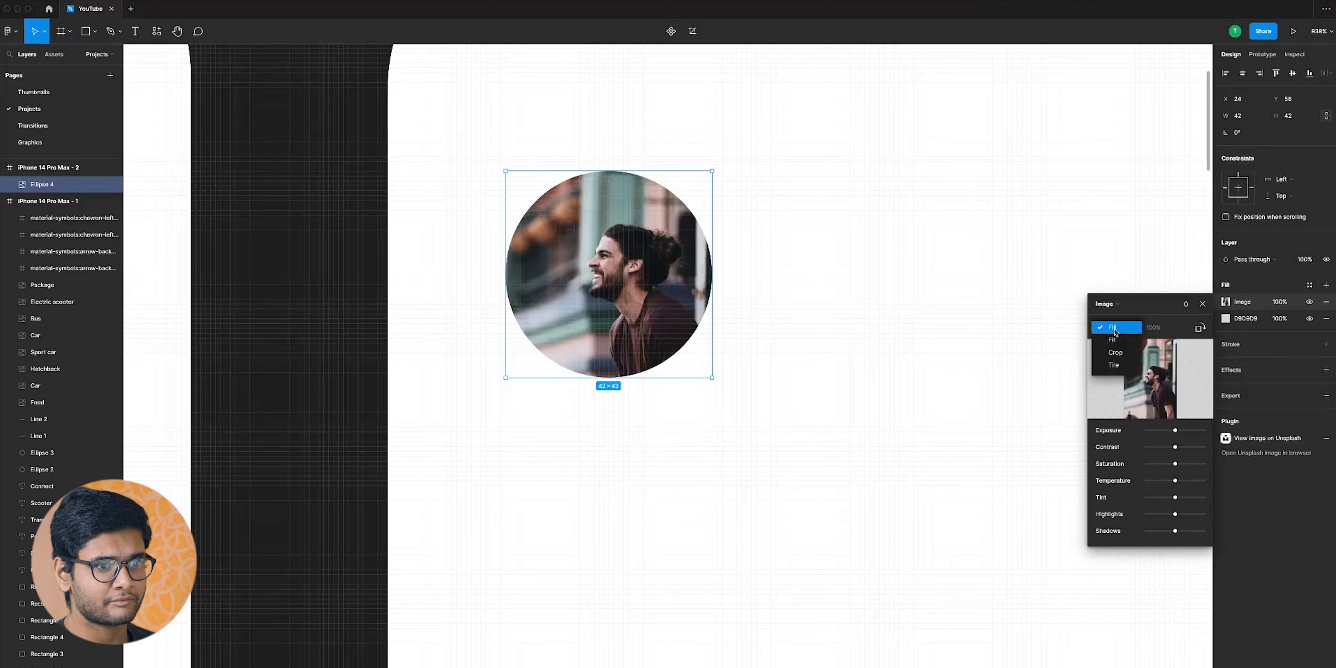
click(1117, 353)
key(Escape)
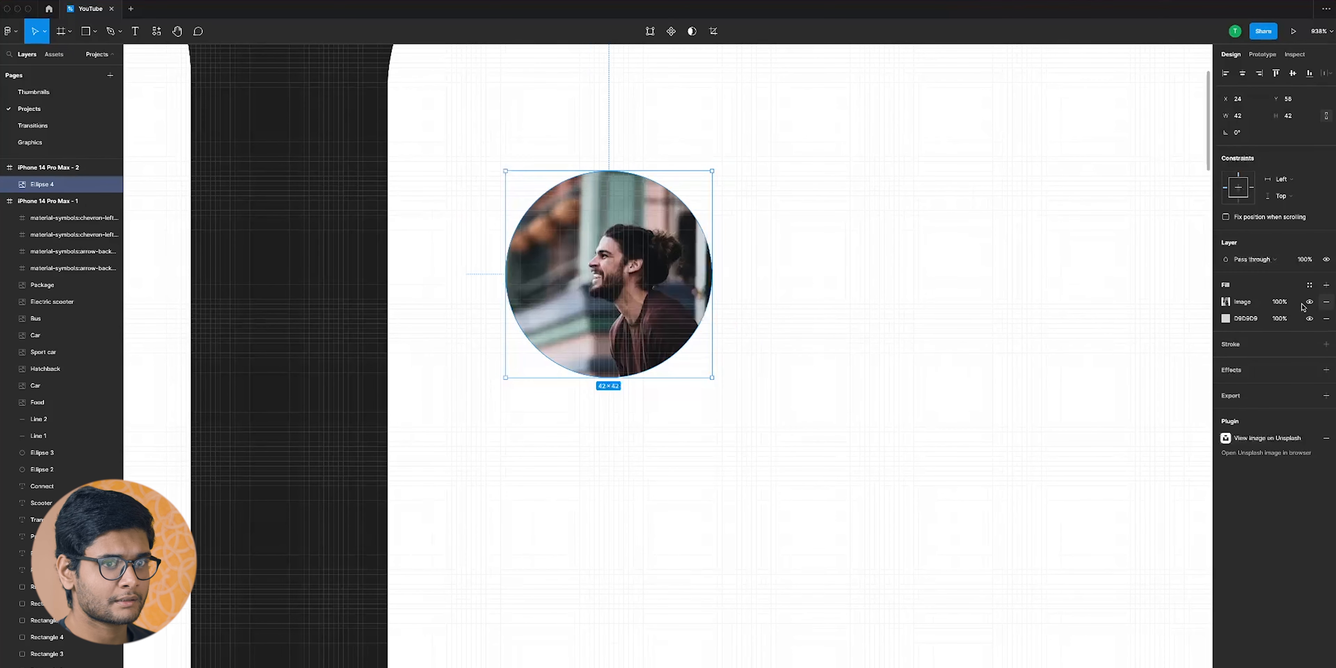
Enlarge the avatar photo within its crop, keeping the circle at 42 × 42, and nudge the photo slightly upward
click(1225, 303)
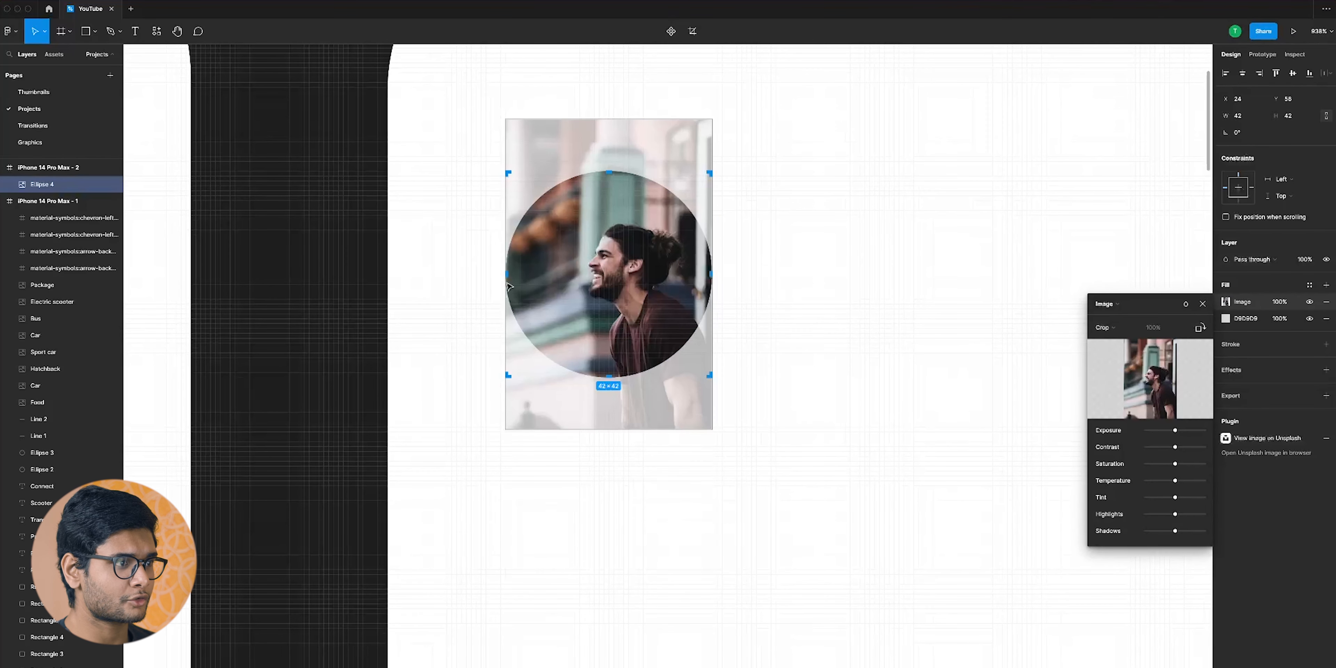
drag(504, 274, 470, 271)
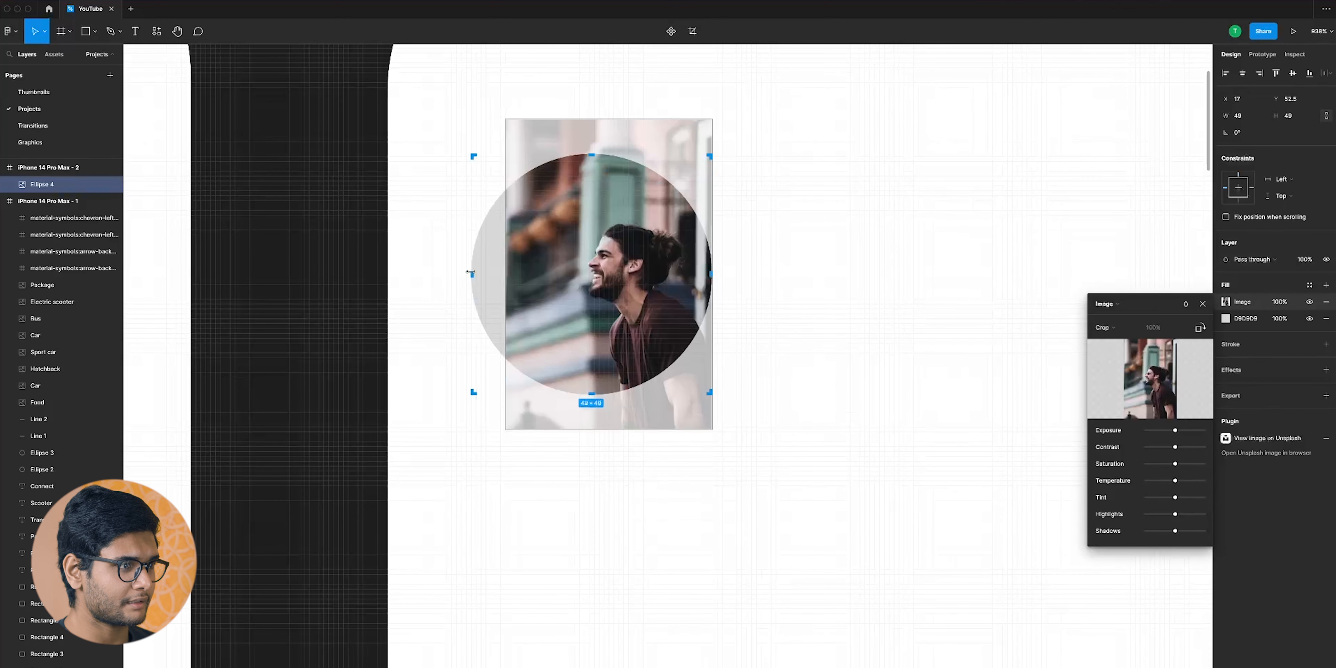
key(super+z)
drag(504, 155, 435, 154)
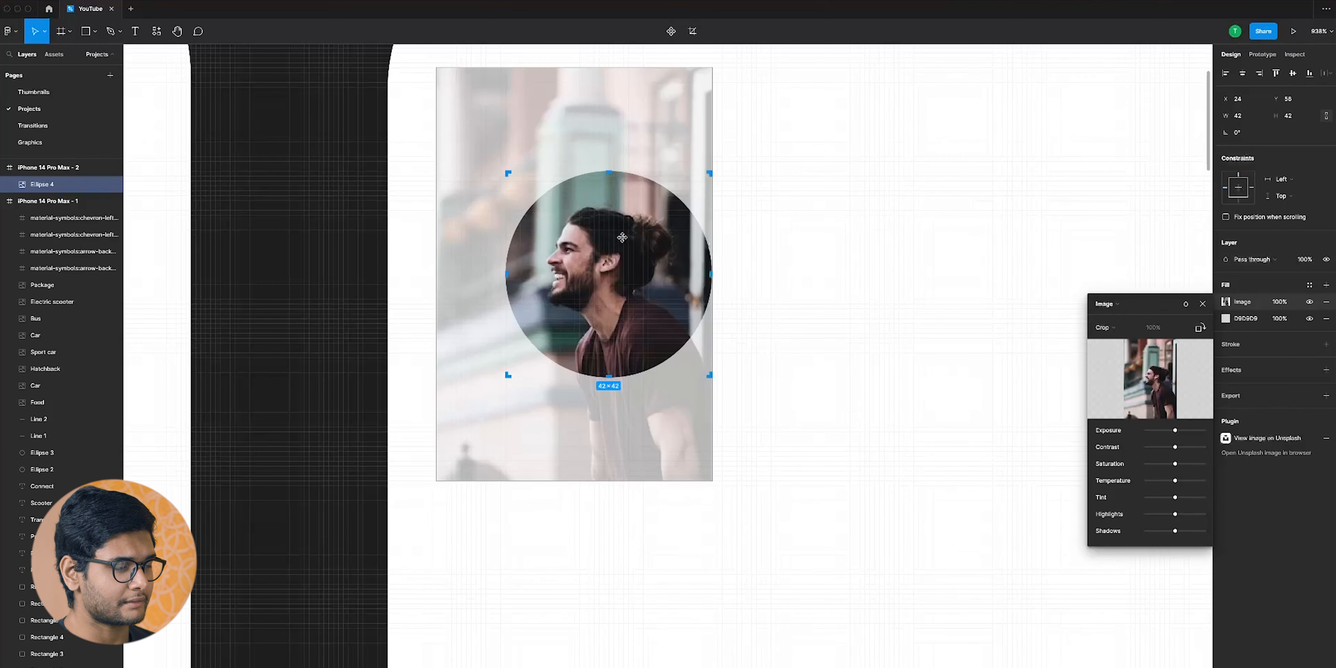
key(Up)
key(Up)
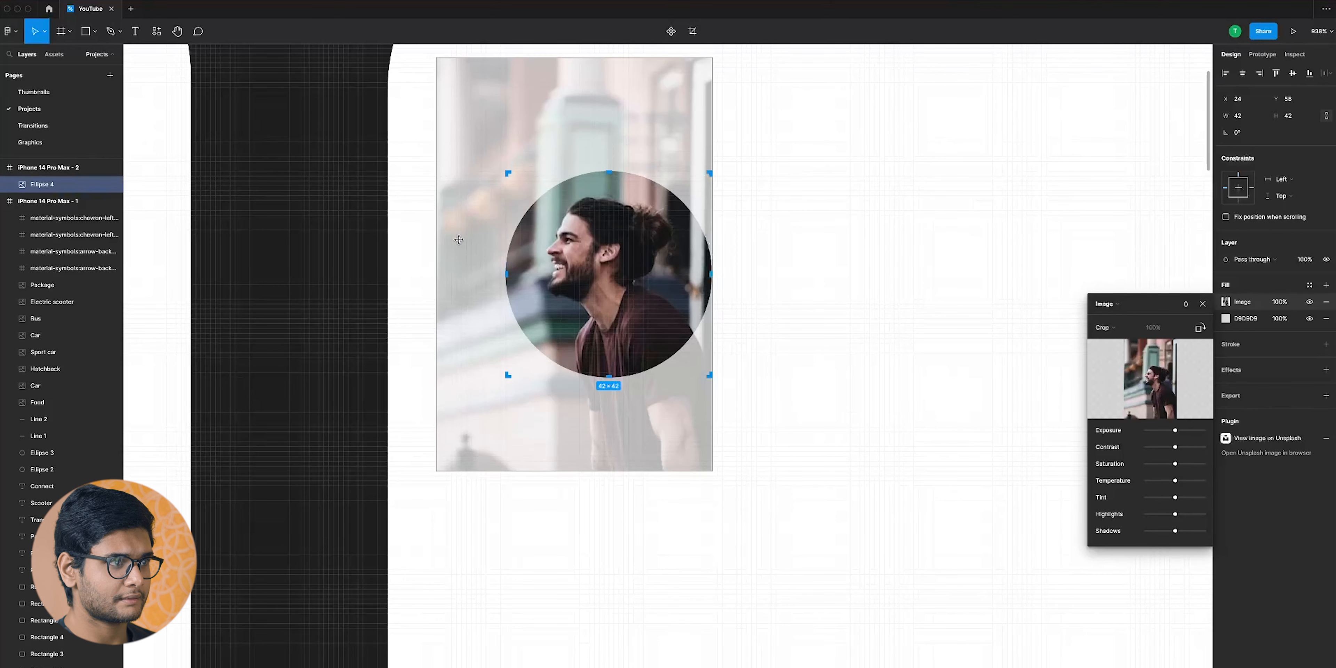